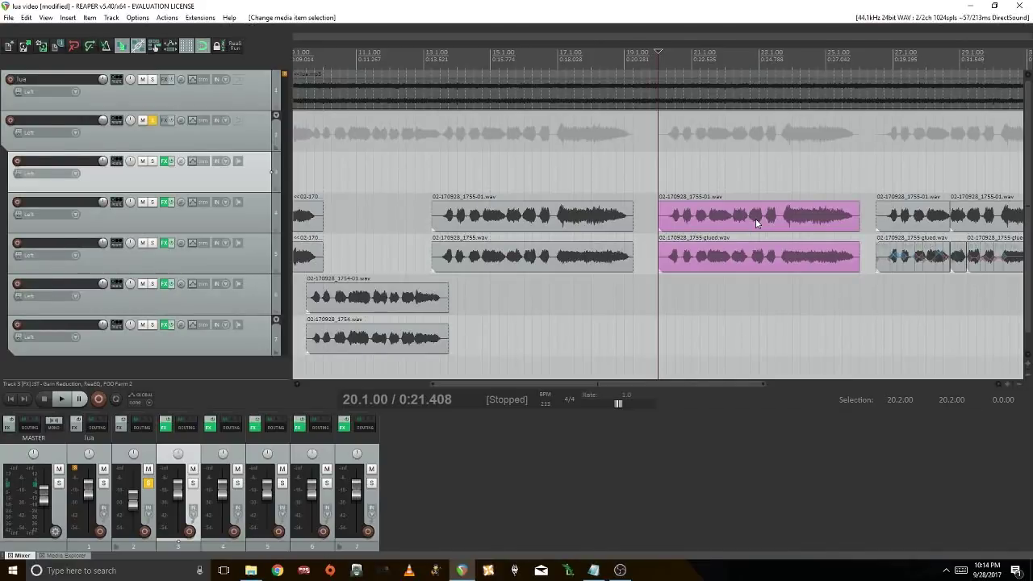
Select the pink take on track 4, set the edit point at 20.1.00, and play back the takes
{"action": "left_click", "coordinate": [756, 224]}
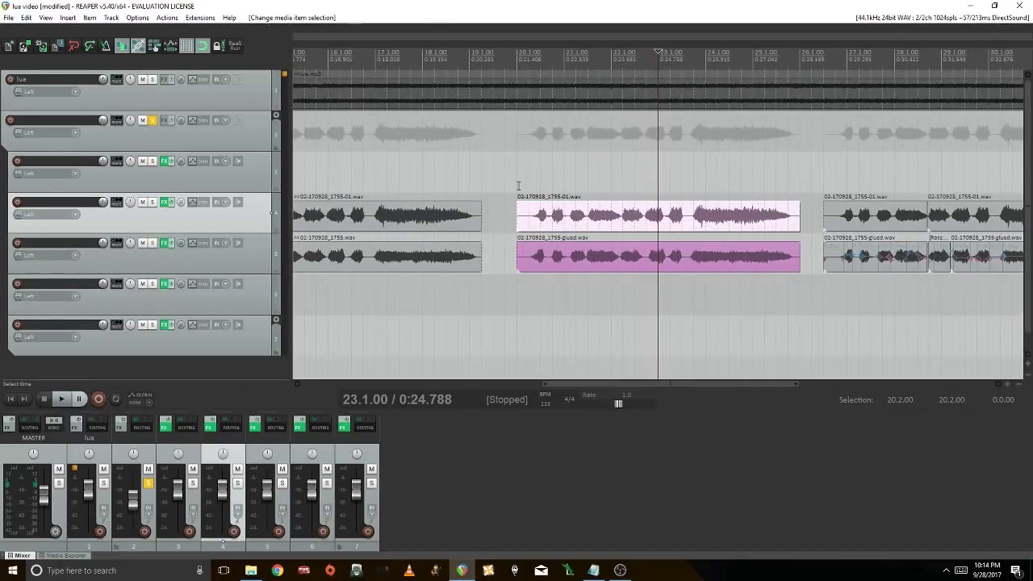
{"action": "left_click", "coordinate": [519, 185]}
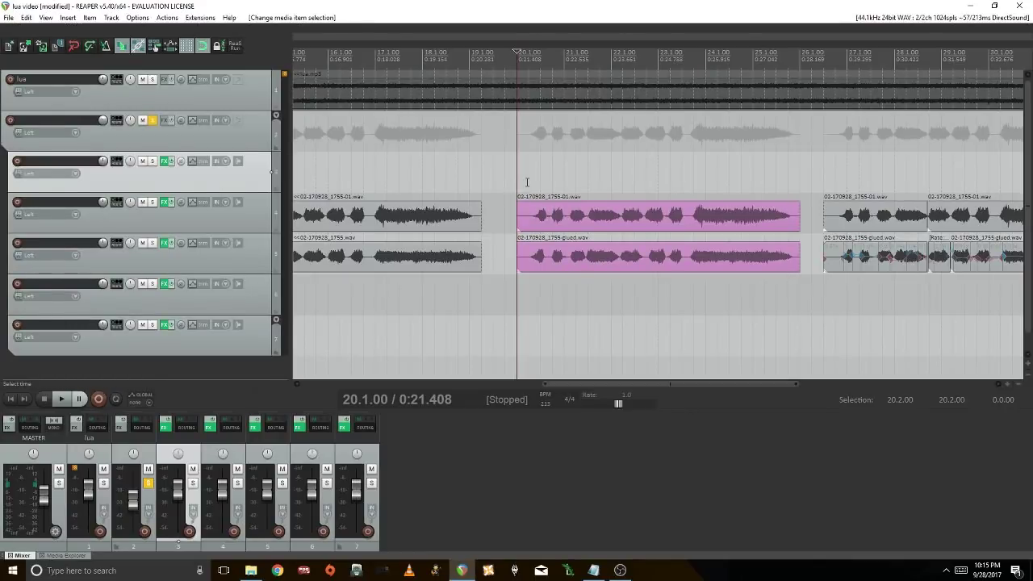
{"action": "scroll", "coordinate": [527, 182], "scroll_direction": "down", "scroll_amount": 2}
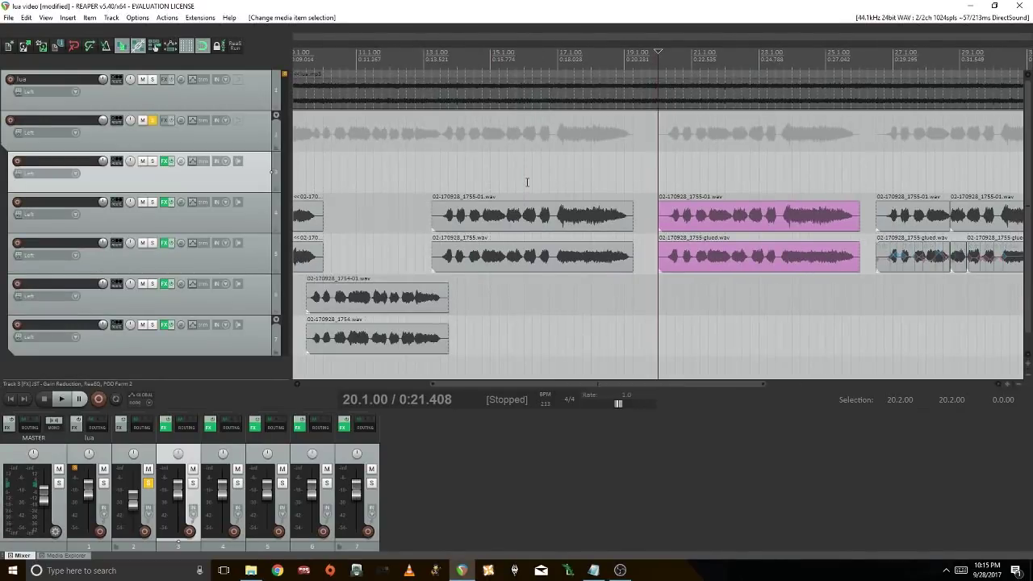
{"action": "key", "text": "space"}
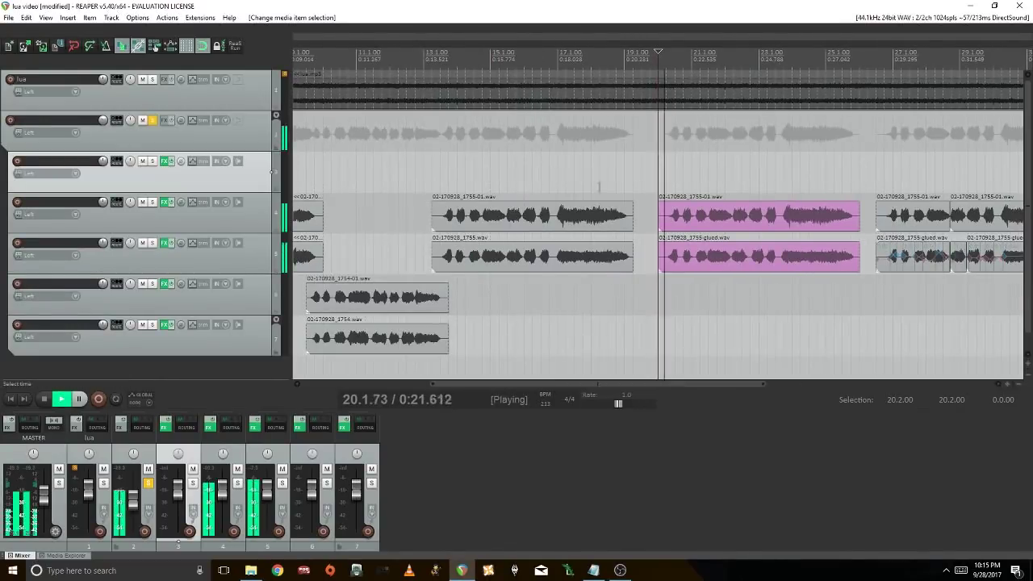
{"action": "key", "text": "space"}
Select the next take on track 4 and place the edit cursor at its start, 26.3.00
{"action": "left_click", "coordinate": [882, 214]}
{"action": "scroll", "coordinate": [882, 214], "scroll_direction": "up", "scroll_amount": 3}
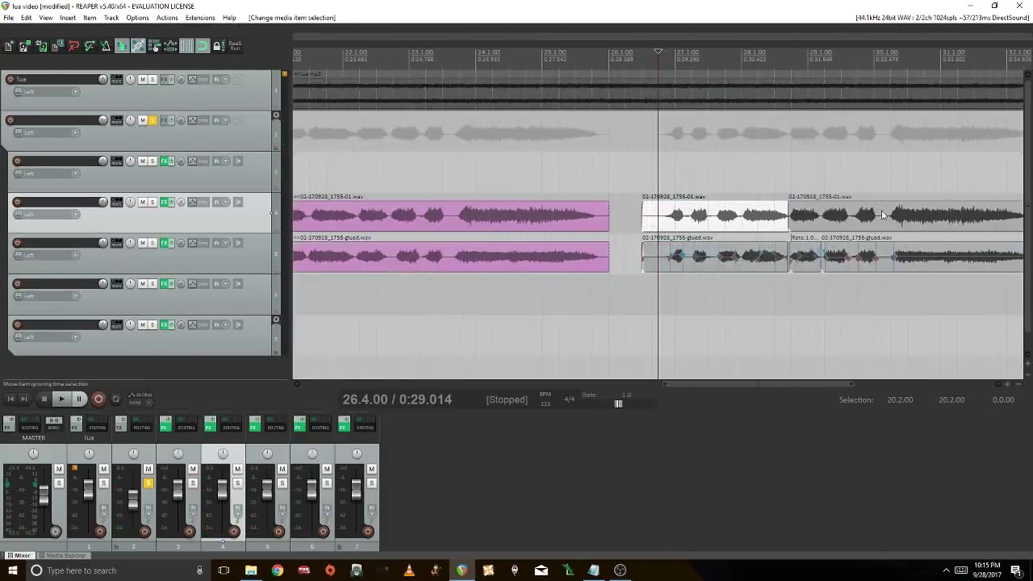
{"action": "scroll", "coordinate": [882, 214], "scroll_direction": "down", "scroll_amount": 1}
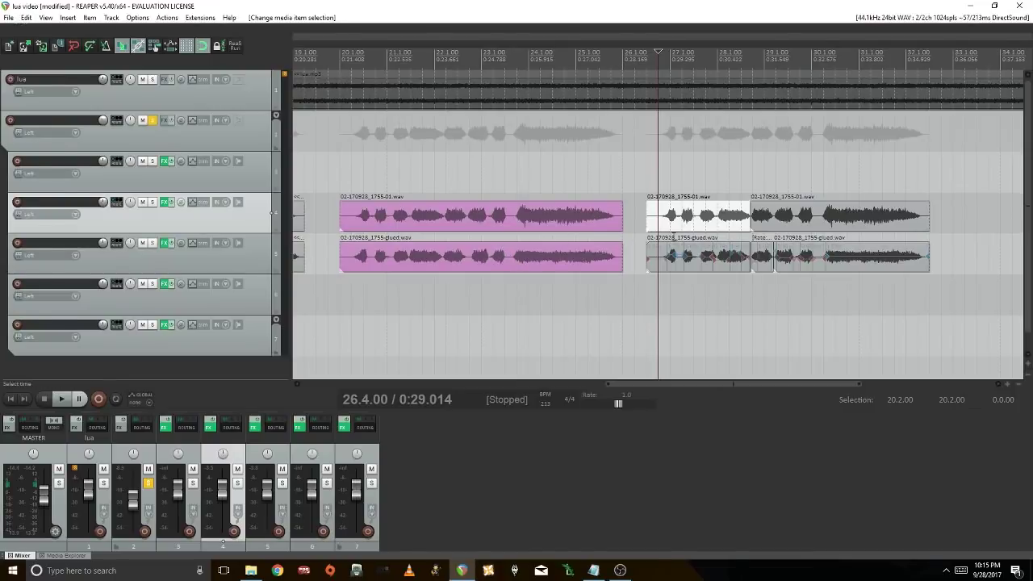
{"action": "scroll", "coordinate": [688, 239], "scroll_direction": "up", "scroll_amount": 1}
{"action": "scroll", "coordinate": [688, 239], "scroll_direction": "down", "scroll_amount": 1}
{"action": "left_click", "coordinate": [648, 221]}
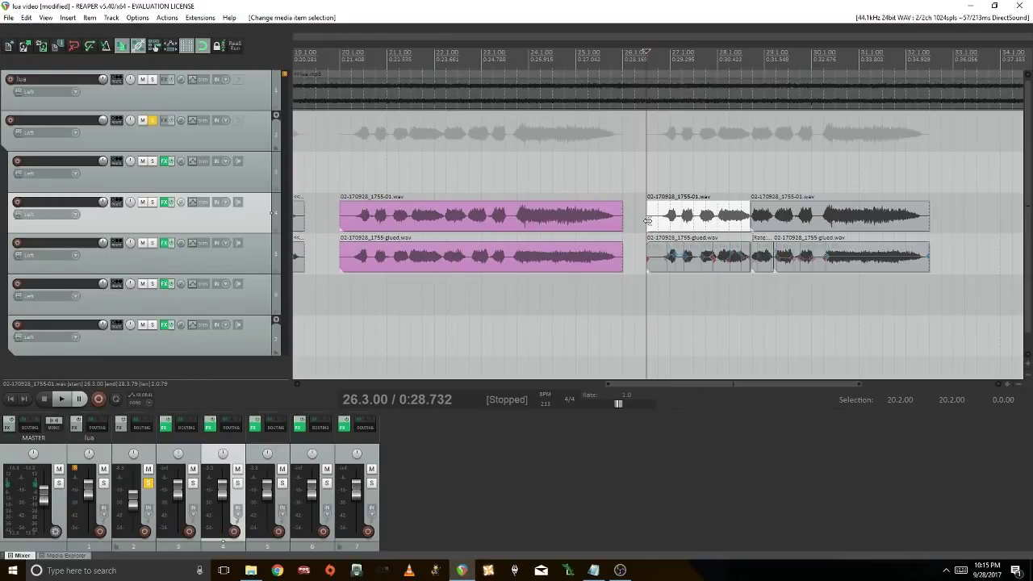
Play the unaligned vocal takes from 26.3, then stop playback
{"action": "key", "text": "space"}
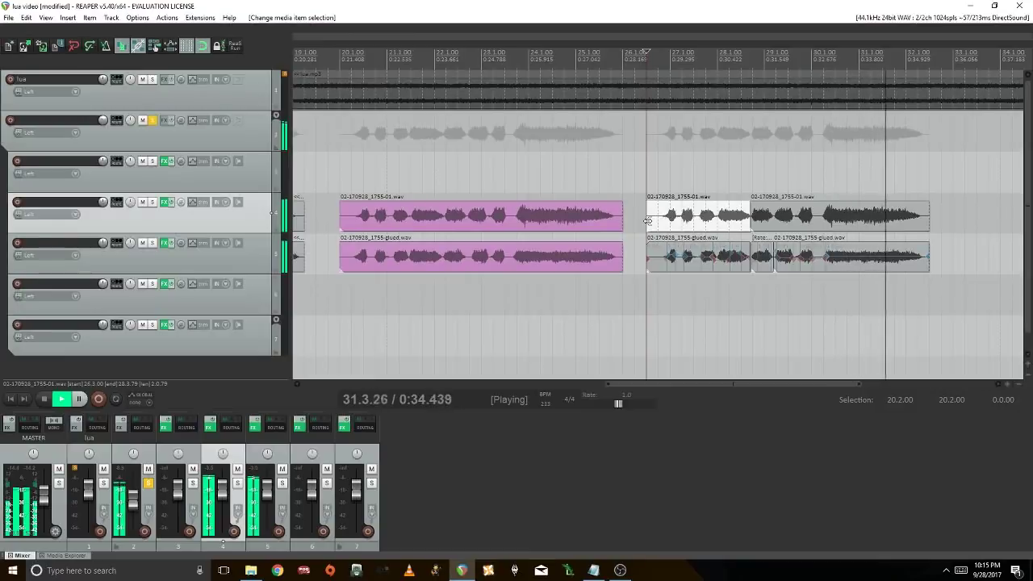
{"action": "key", "text": "space"}
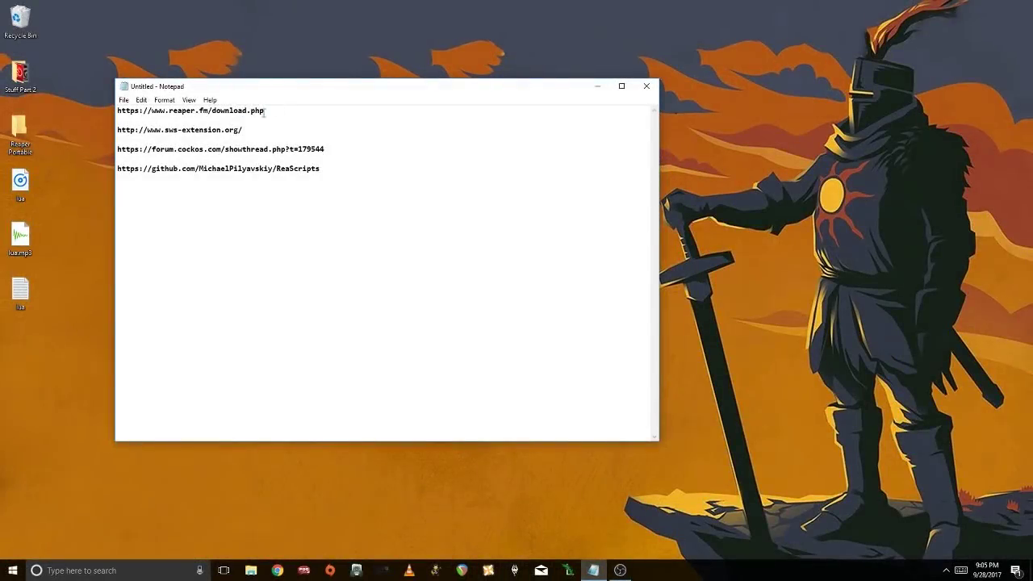
Load the reaper.fm link from the notes in Chrome and download the Windows 64-bit REAPER installer
{"action": "left_click_drag", "start_coordinate": [266, 111], "coordinate": [101, 114]}
{"action": "key", "text": "ctrl+c"}
{"action": "key", "text": "super+2"}
{"action": "key", "text": "ctrl+v"}
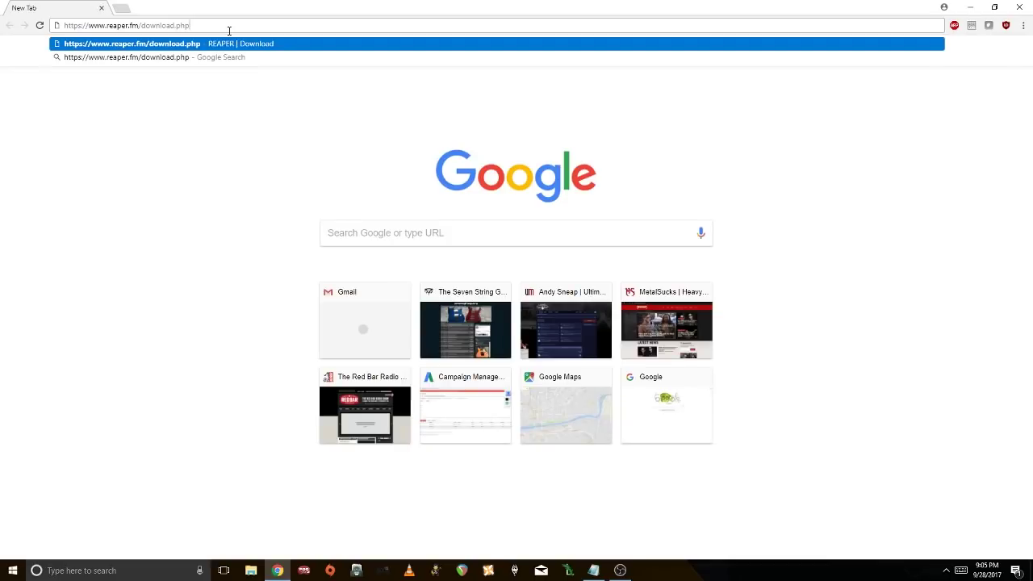
{"action": "key", "text": "Return"}
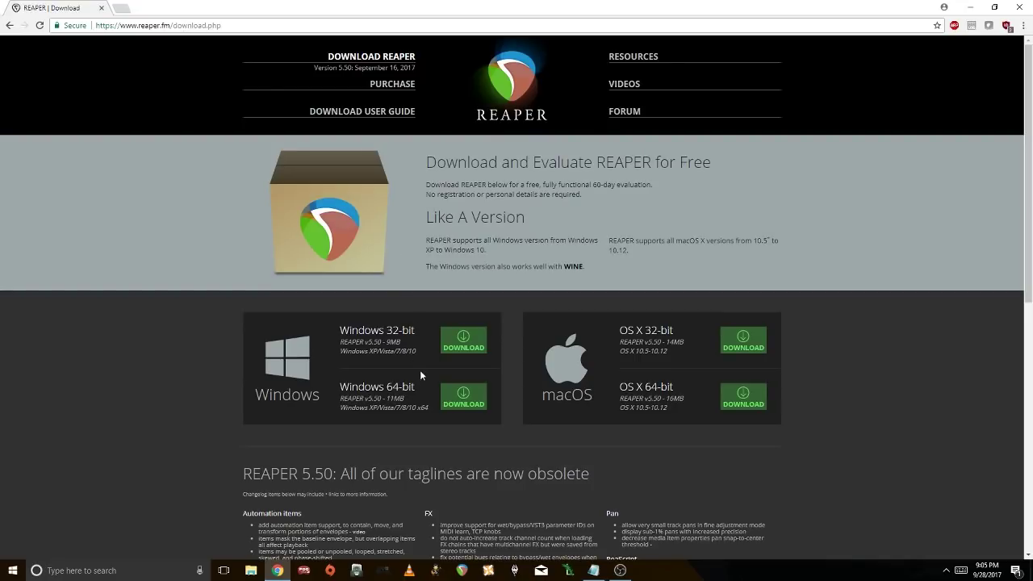
{"action": "left_click", "coordinate": [465, 399]}
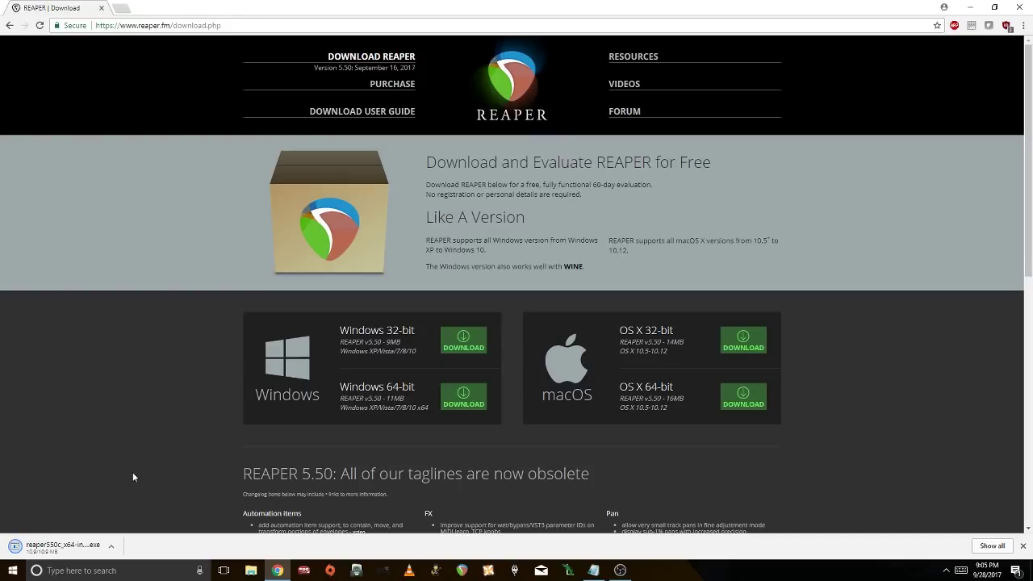
Install REAPER v5.50c x64 as a portable install into the desktop Reaper Portable folder
{"action": "left_click", "coordinate": [70, 543]}
{"action": "left_click", "coordinate": [575, 371]}
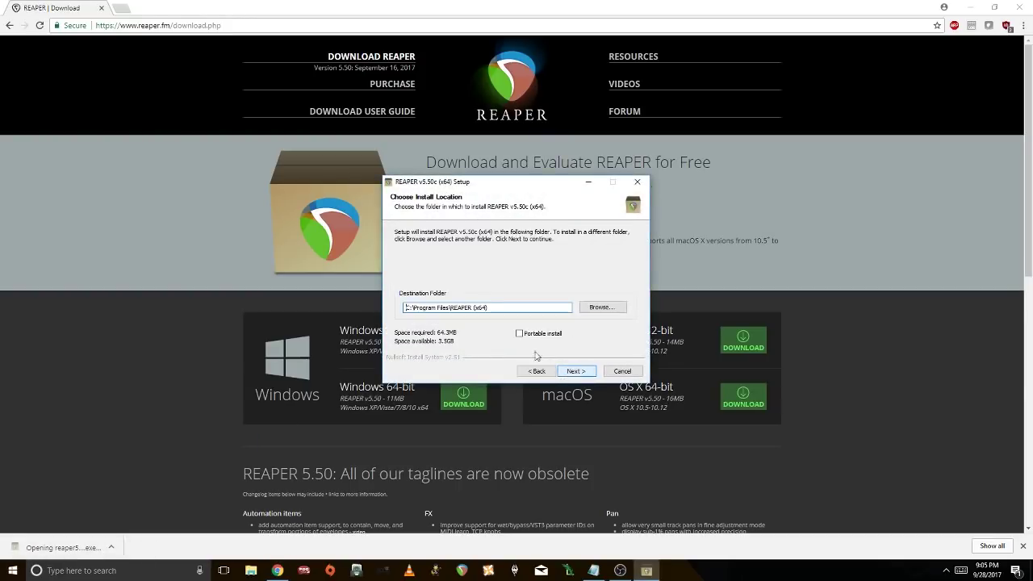
{"action": "left_click", "coordinate": [523, 334]}
{"action": "left_click", "coordinate": [602, 307]}
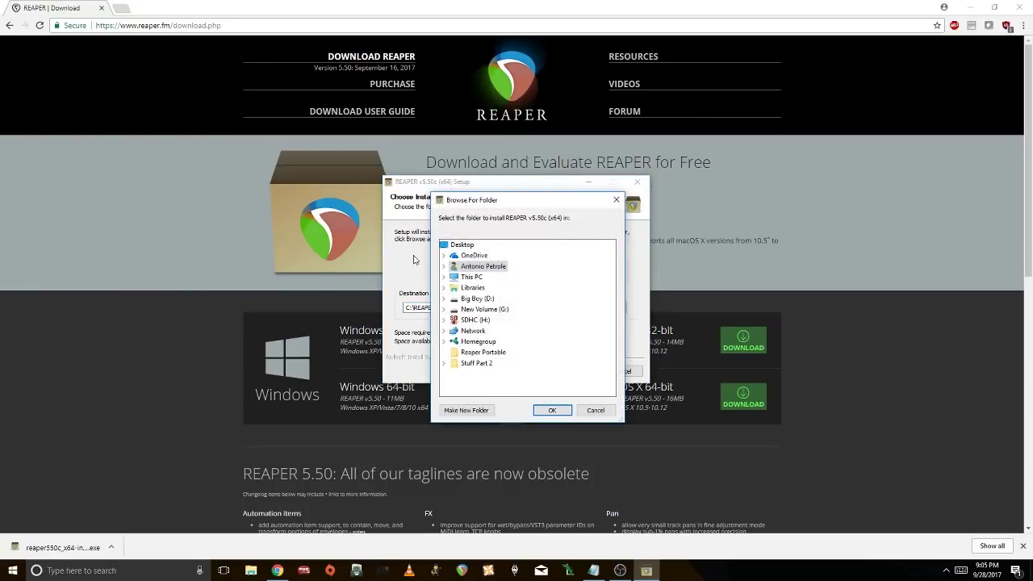
{"action": "left_click", "coordinate": [552, 411]}
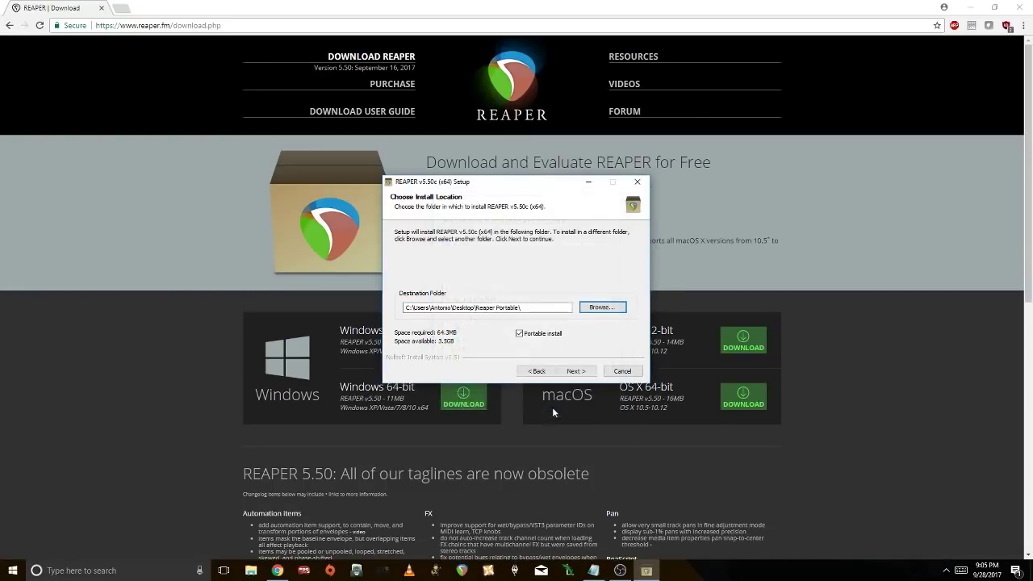
{"action": "left_click", "coordinate": [575, 371]}
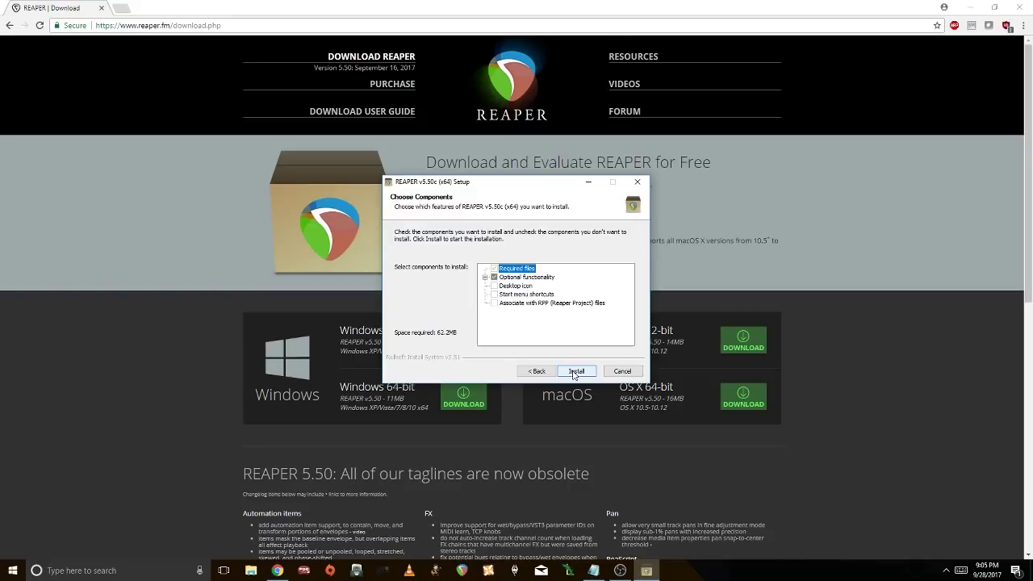
{"action": "left_click", "coordinate": [576, 372]}
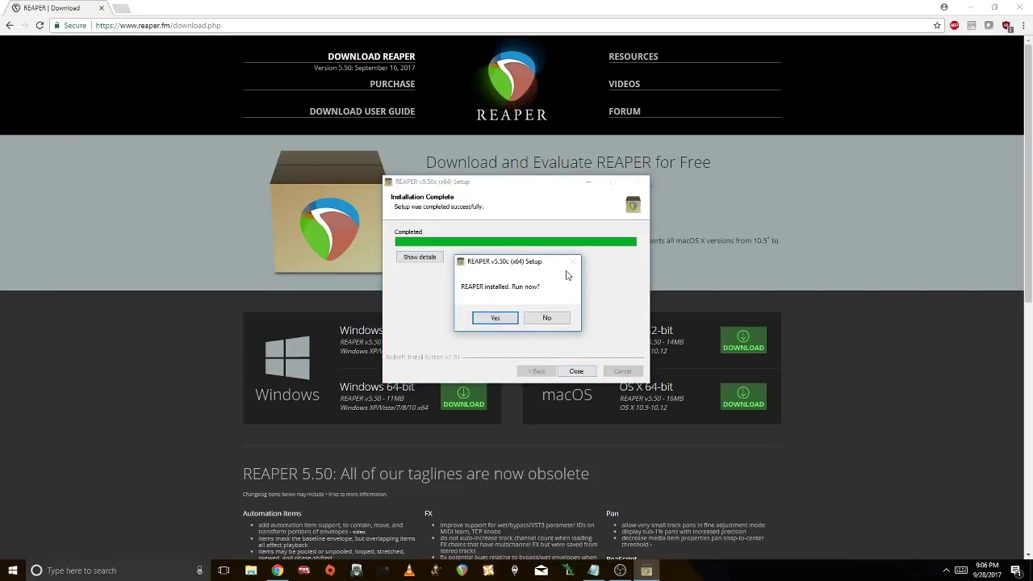
Decline running REAPER, then load sws-extension.org and download the Windows 64-bit SWS installer
{"action": "left_click", "coordinate": [547, 318]}
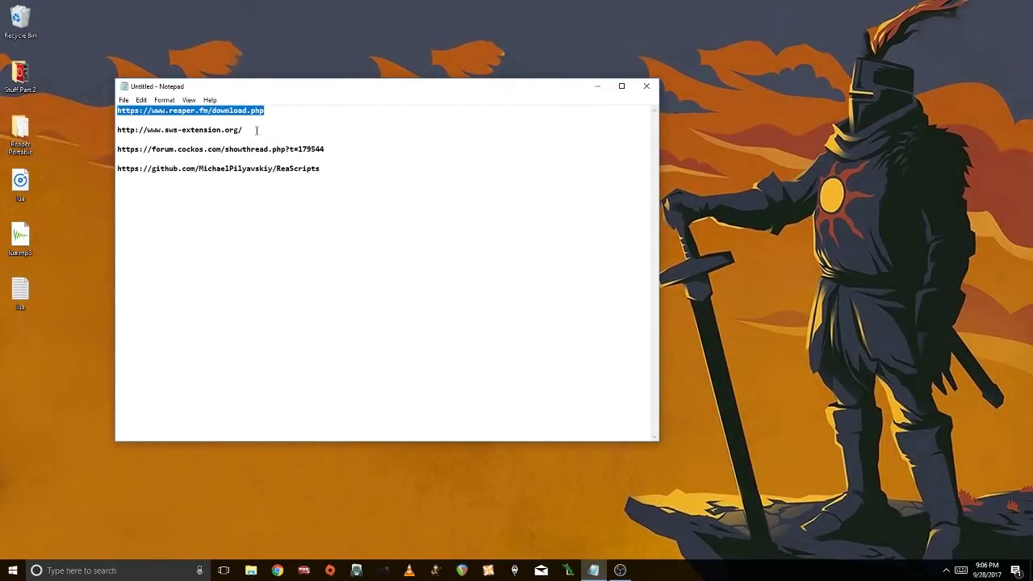
{"action": "left_click_drag", "start_coordinate": [257, 130], "coordinate": [102, 133]}
{"action": "key", "text": "ctrl+c"}
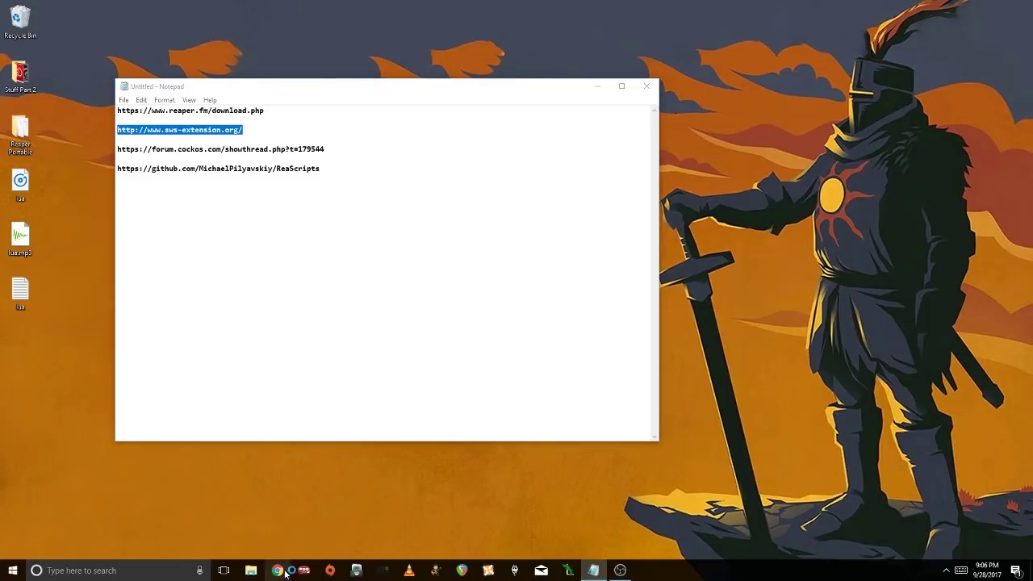
{"action": "left_click", "coordinate": [277, 571]}
{"action": "key", "text": "ctrl+v"}
{"action": "key", "text": "Return"}
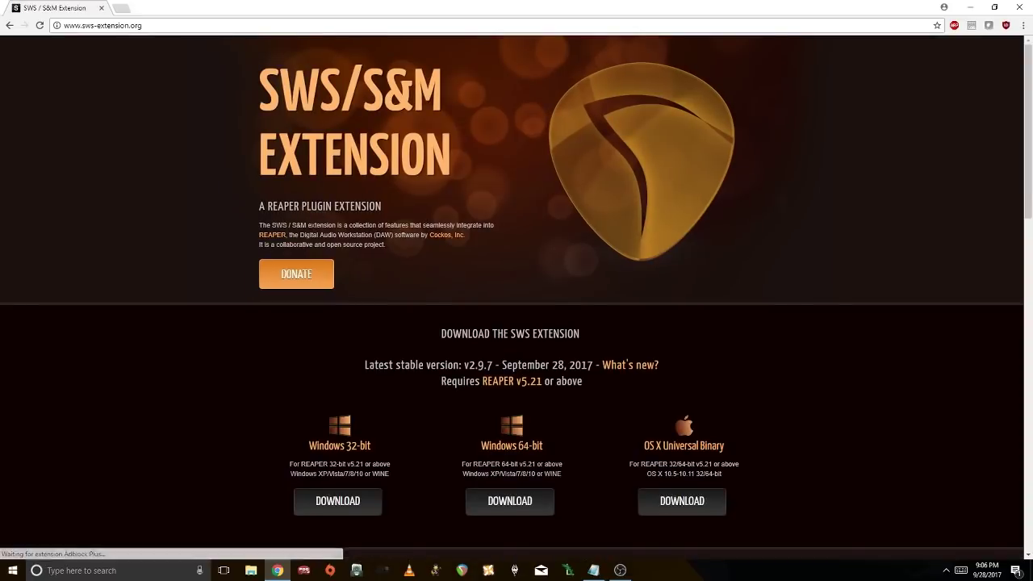
{"action": "scroll", "coordinate": [457, 333], "scroll_direction": "down", "scroll_amount": 1}
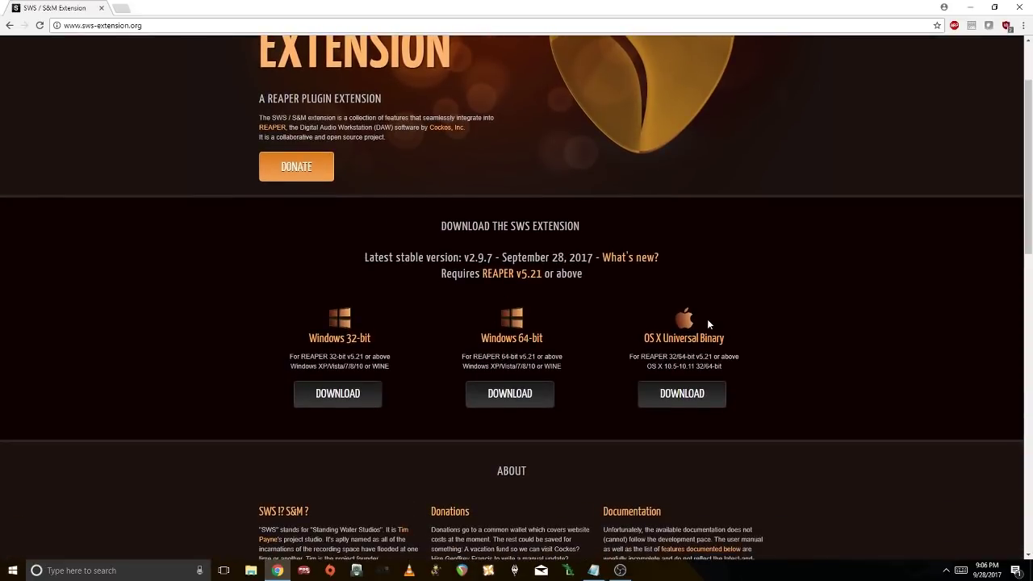
{"action": "left_click", "coordinate": [524, 389]}
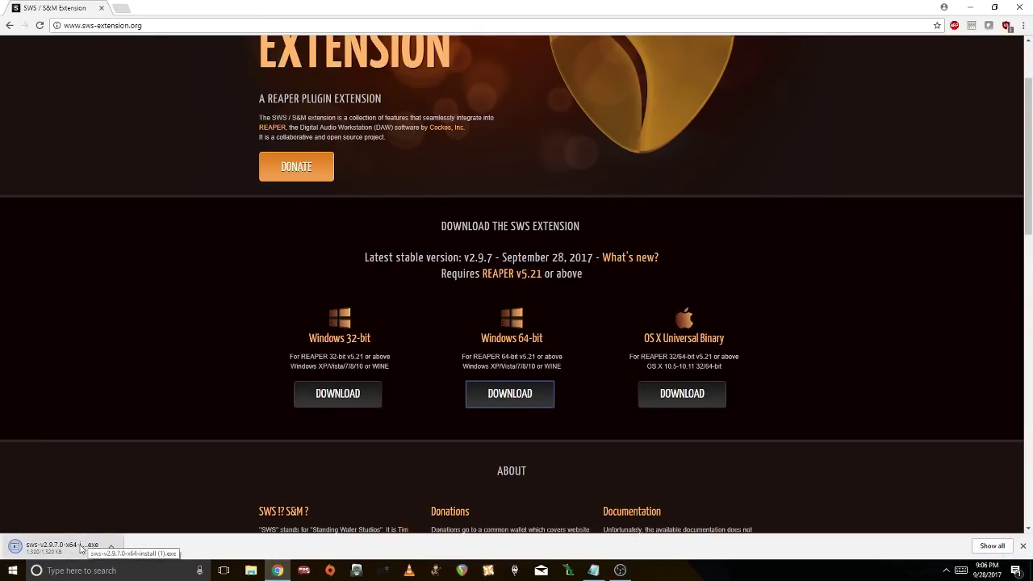
Run the SWS installer and set its destination to the Reaper Portable folder
{"action": "left_click", "coordinate": [81, 546]}
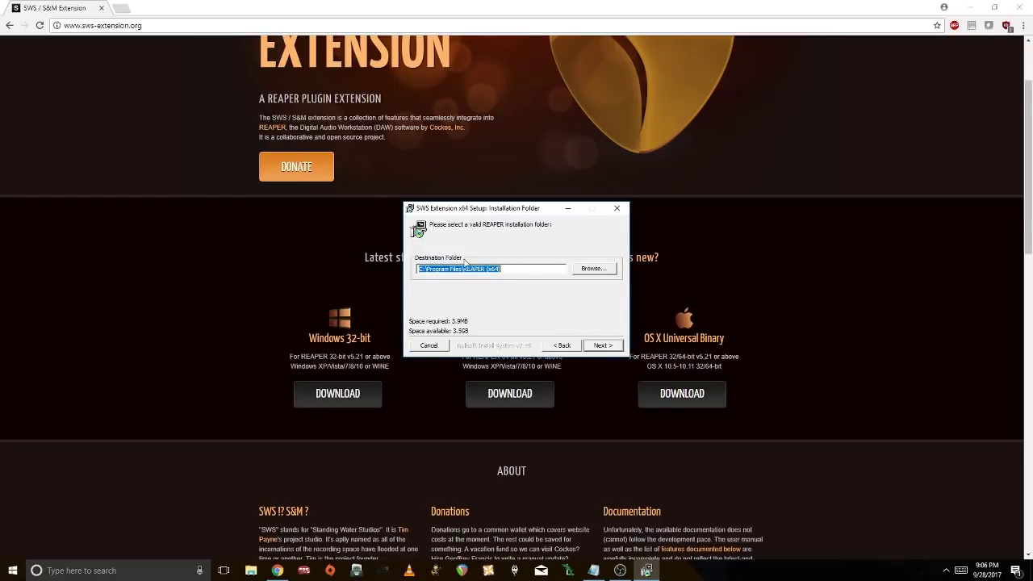
{"action": "left_click", "coordinate": [599, 270]}
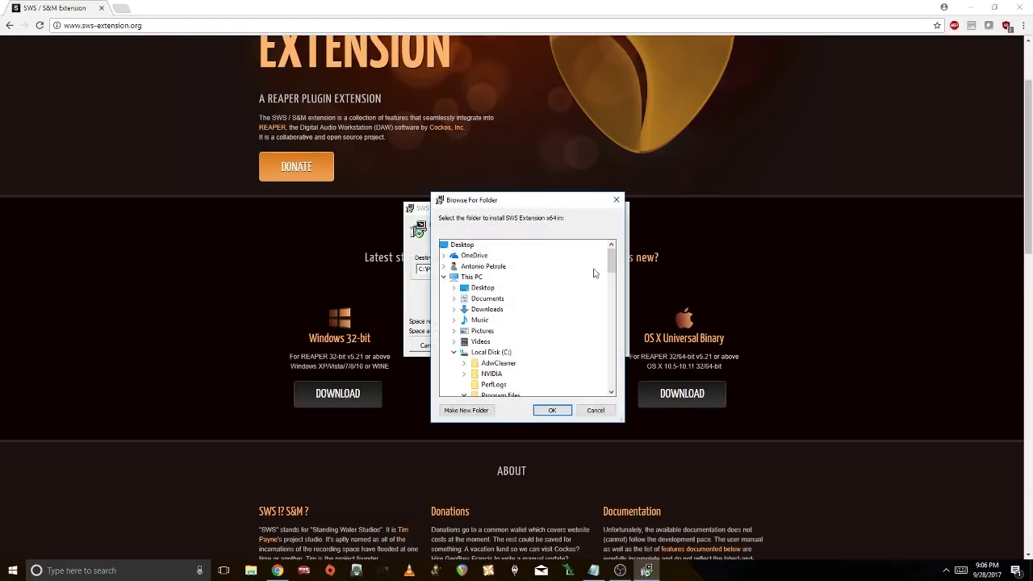
{"action": "left_click", "coordinate": [615, 206]}
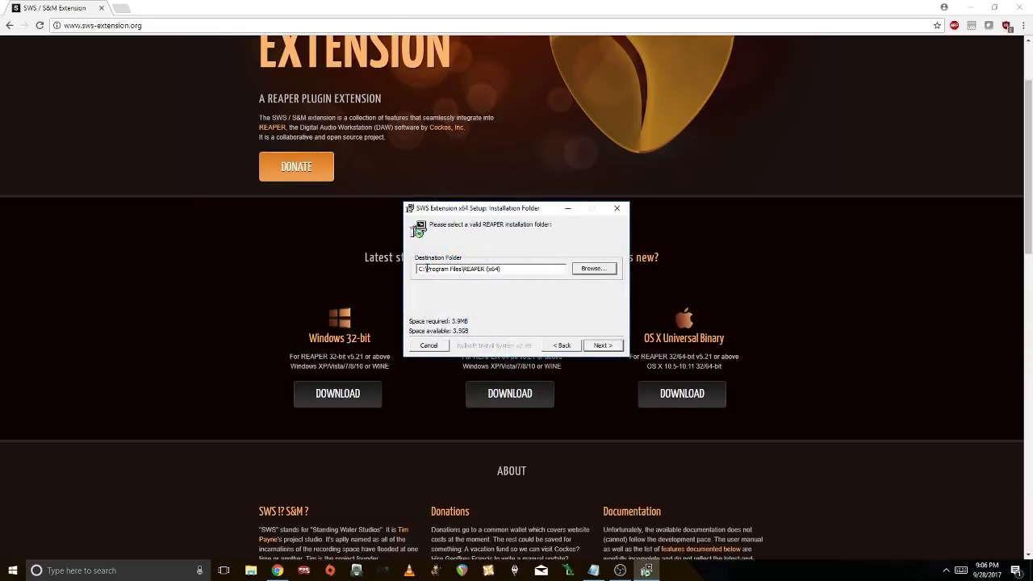
{"action": "left_click_drag", "start_coordinate": [427, 269], "coordinate": [552, 289]}
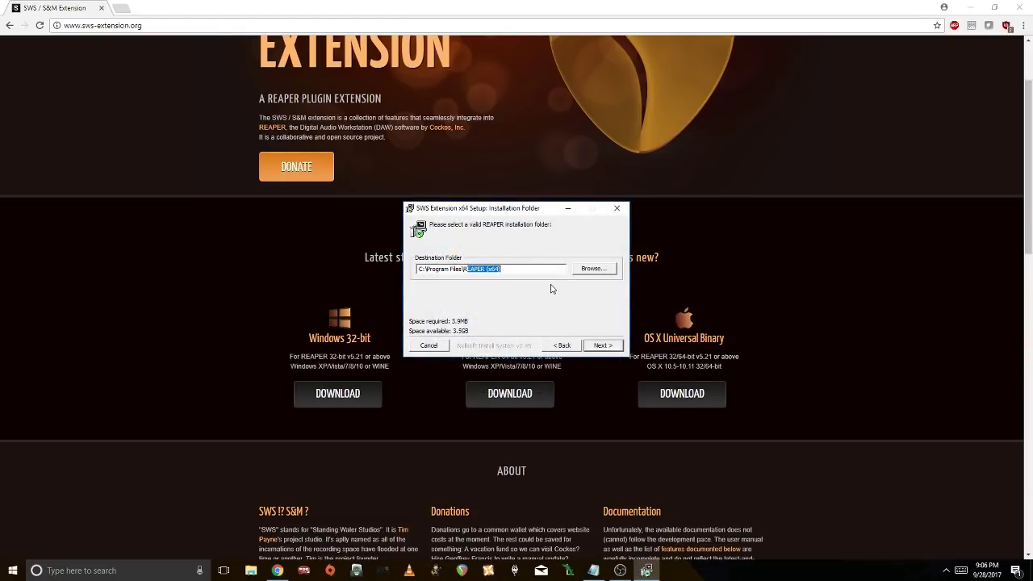
{"action": "left_click", "coordinate": [593, 269]}
{"action": "scroll", "coordinate": [541, 329], "scroll_direction": "down", "scroll_amount": 5}
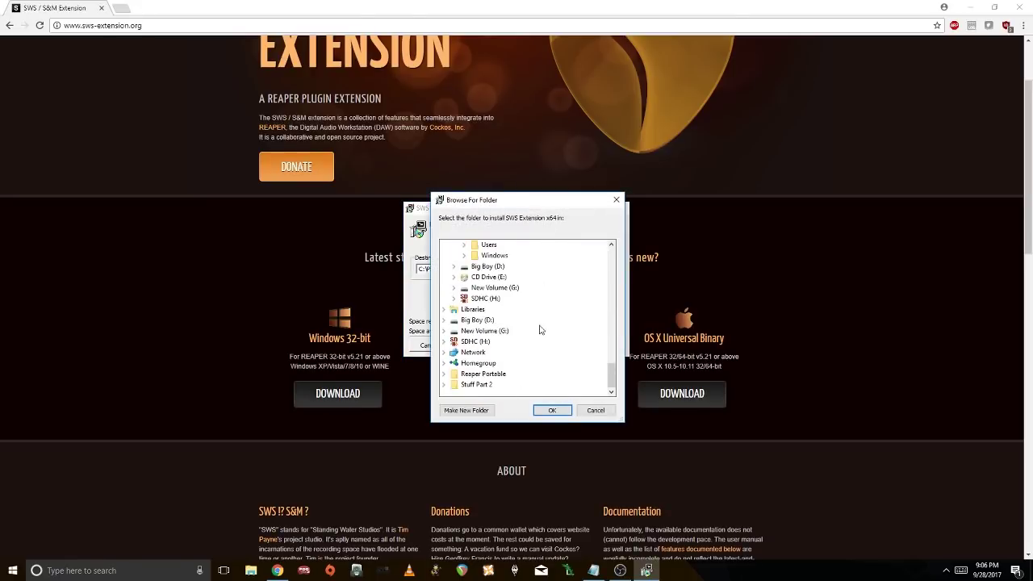
{"action": "double_click", "coordinate": [483, 374]}
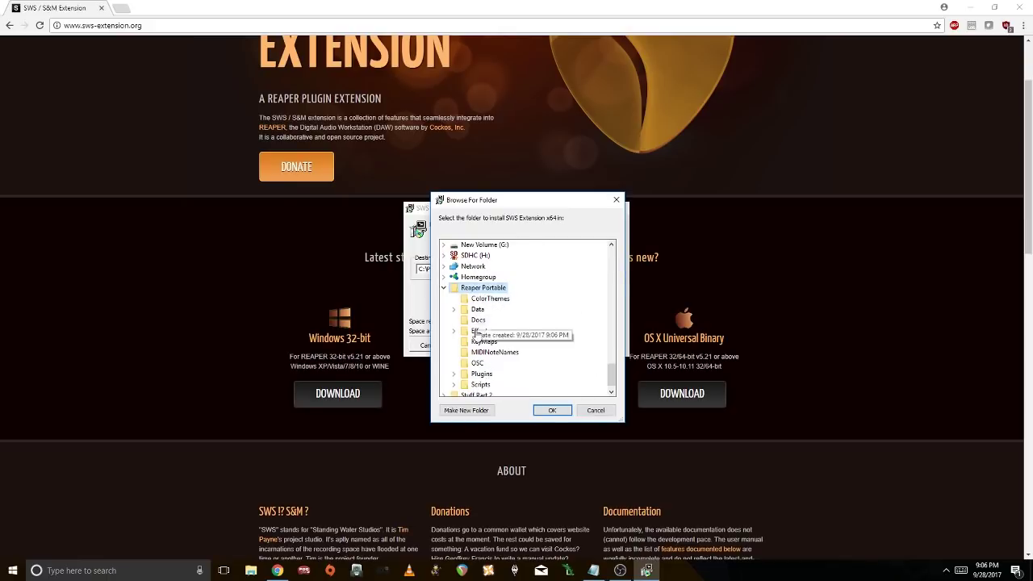
{"action": "left_click", "coordinate": [553, 411]}
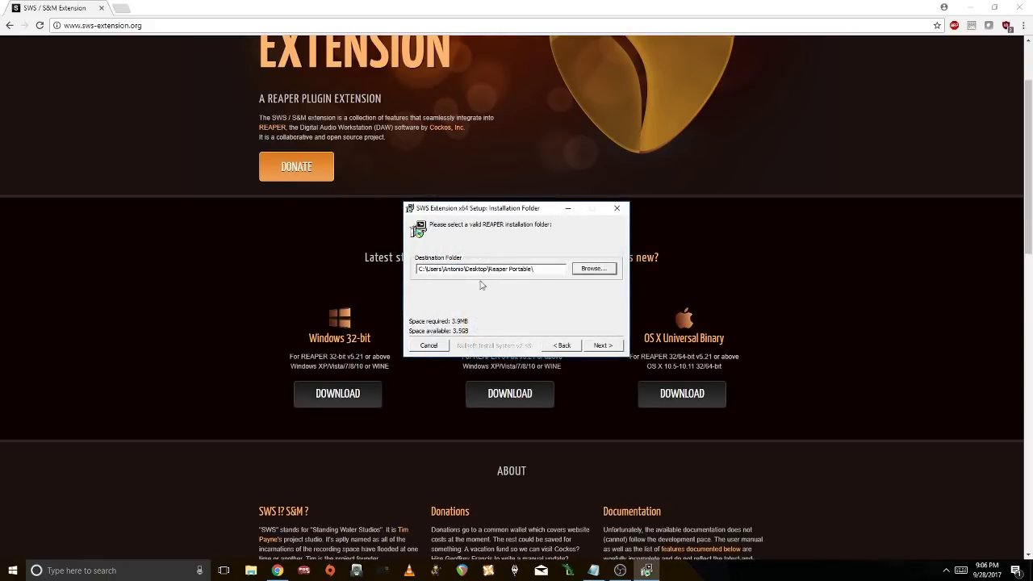
Install both the Extension DLL and Grooves components, then close the finished installer
{"action": "left_click", "coordinate": [598, 345]}
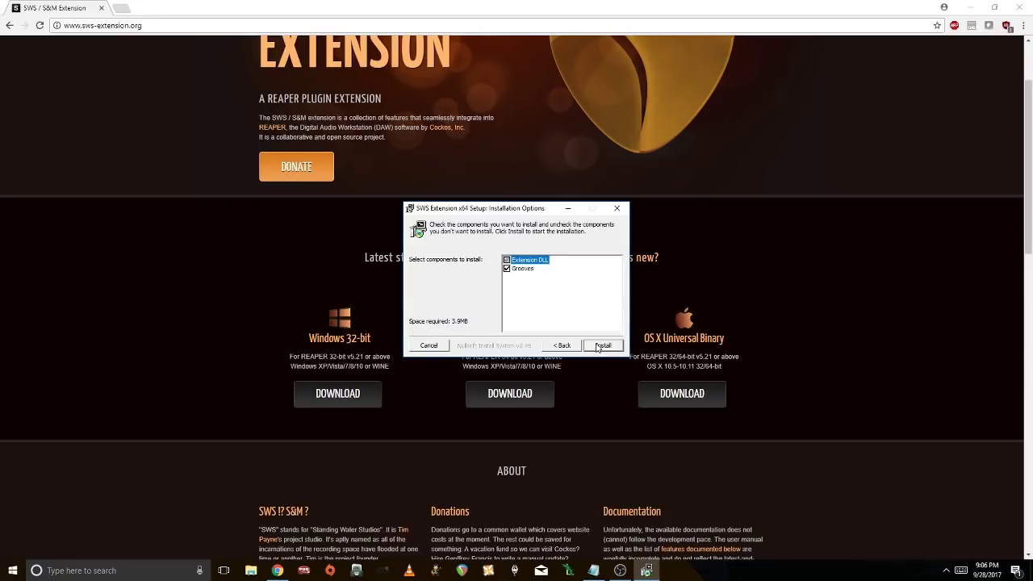
{"action": "left_click", "coordinate": [598, 346]}
{"action": "left_click", "coordinate": [598, 345]}
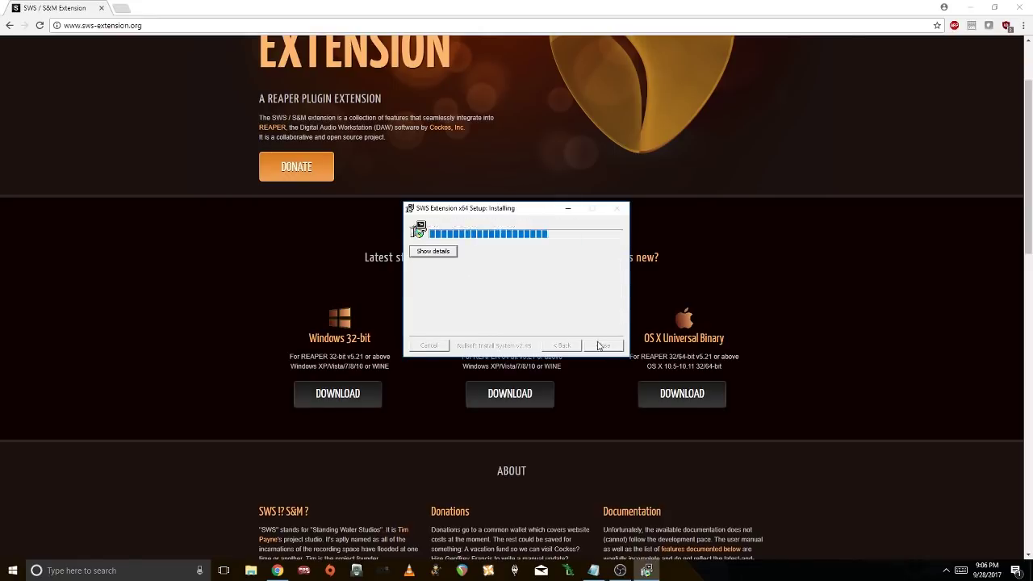
{"action": "left_click", "coordinate": [604, 346]}
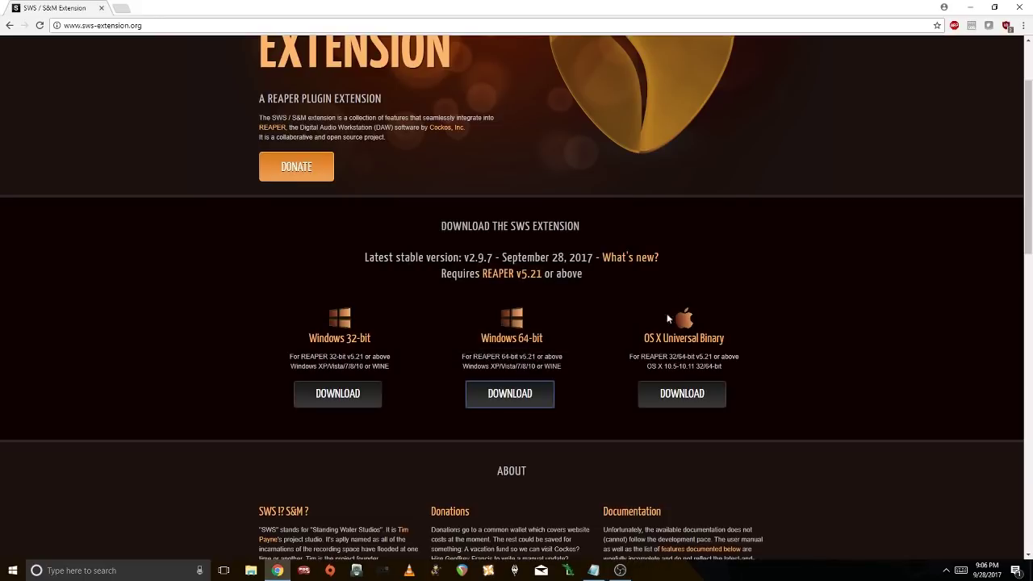
Select the Cockos forum thread address in the Notepad link list
{"action": "left_click", "coordinate": [1019, 7]}
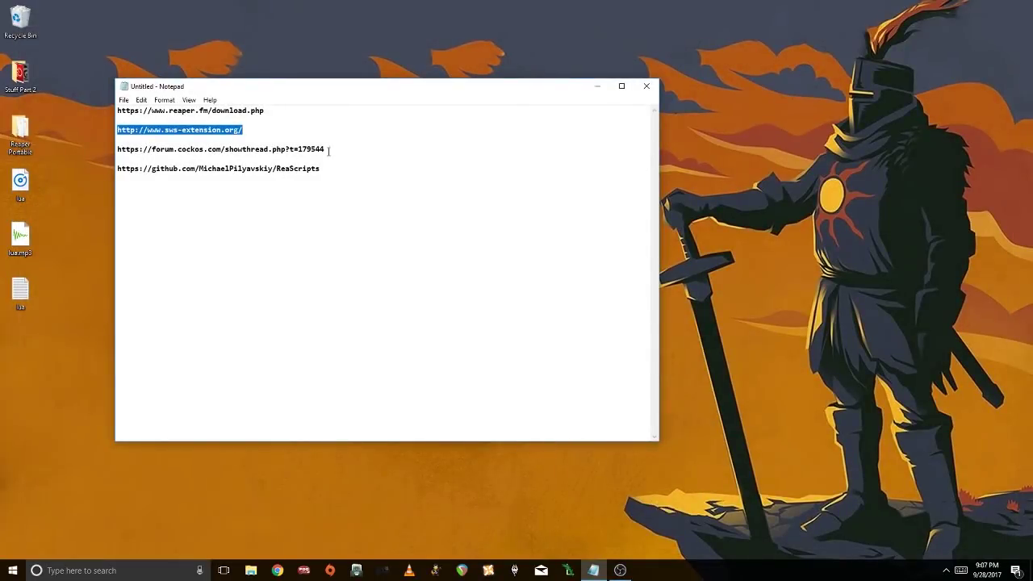
{"action": "left_click", "coordinate": [202, 157]}
{"action": "left_click_drag", "start_coordinate": [107, 159], "coordinate": [110, 152]}
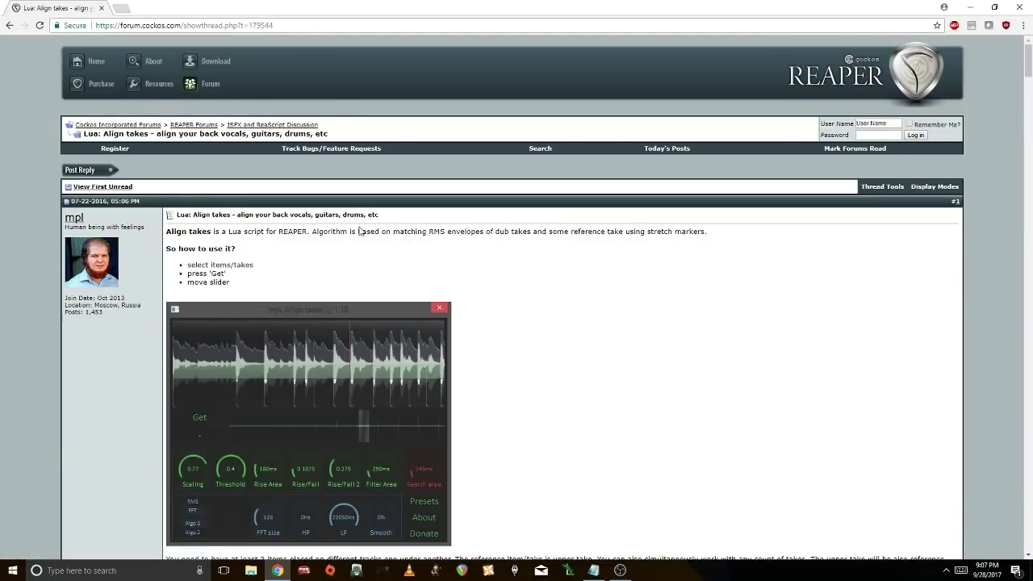
Scroll through the Align takes forum thread to the knob explanations and requirements
{"action": "scroll", "coordinate": [350, 268], "scroll_direction": "down", "scroll_amount": 2}
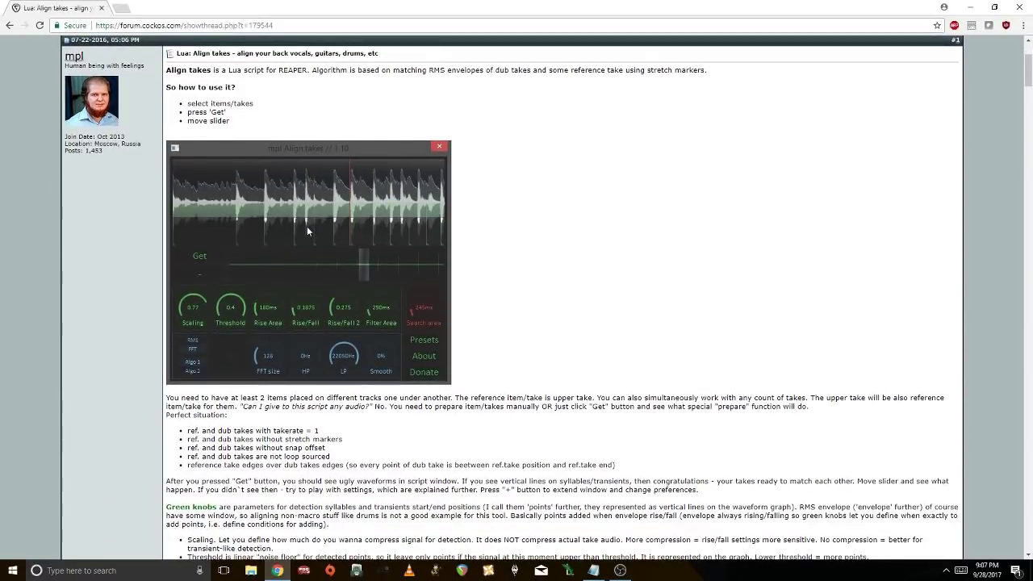
{"action": "scroll", "coordinate": [307, 233], "scroll_direction": "down", "scroll_amount": 4}
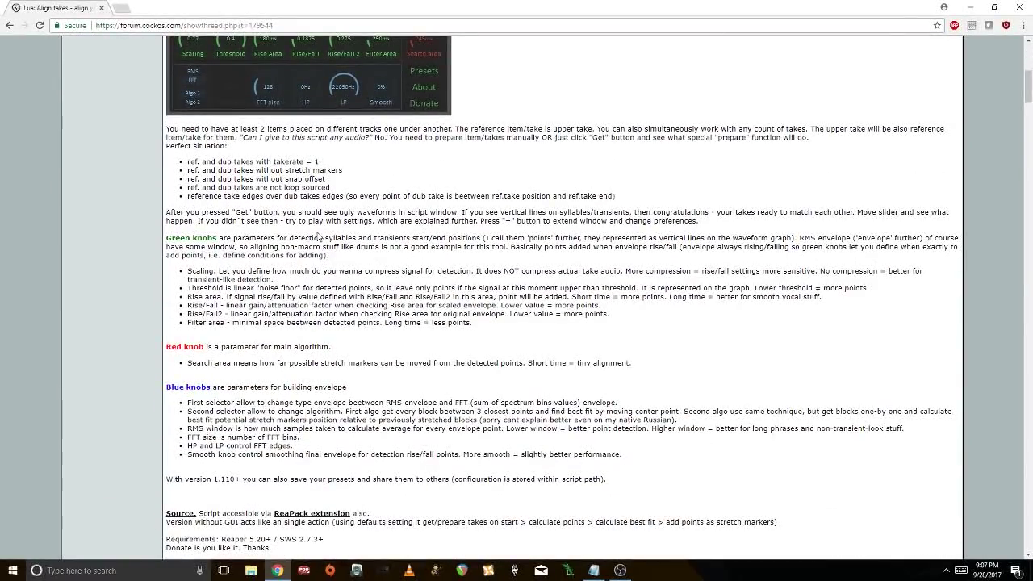
{"action": "scroll", "coordinate": [319, 235], "scroll_direction": "up", "scroll_amount": 2}
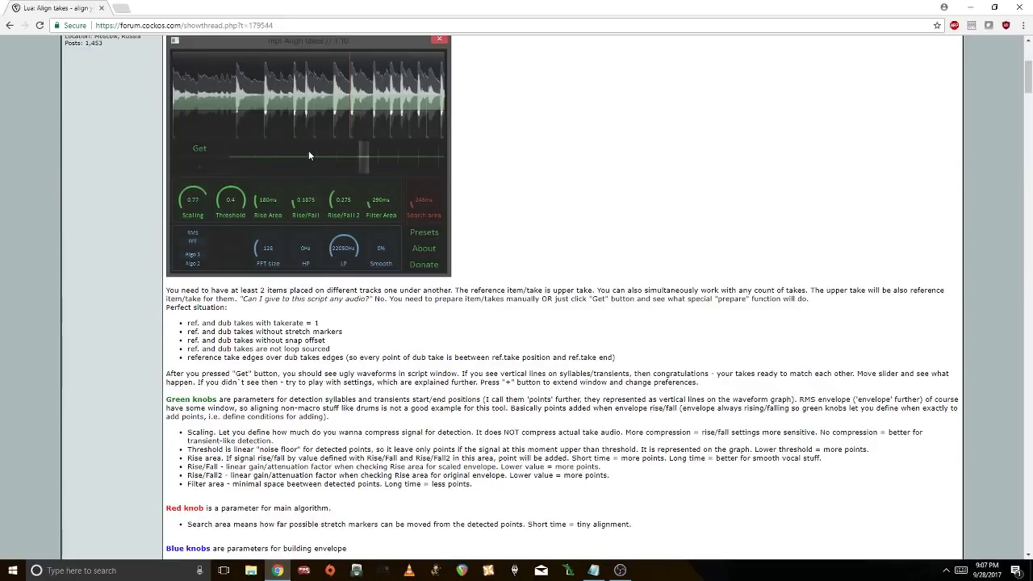
{"action": "scroll", "coordinate": [340, 343], "scroll_direction": "down", "scroll_amount": 1}
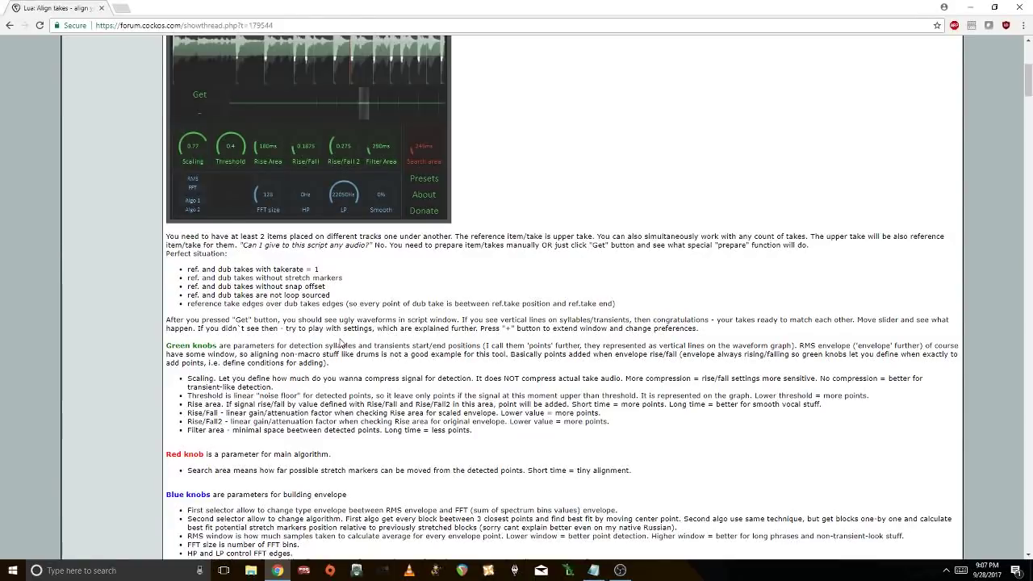
{"action": "scroll", "coordinate": [316, 374], "scroll_direction": "down", "scroll_amount": 5}
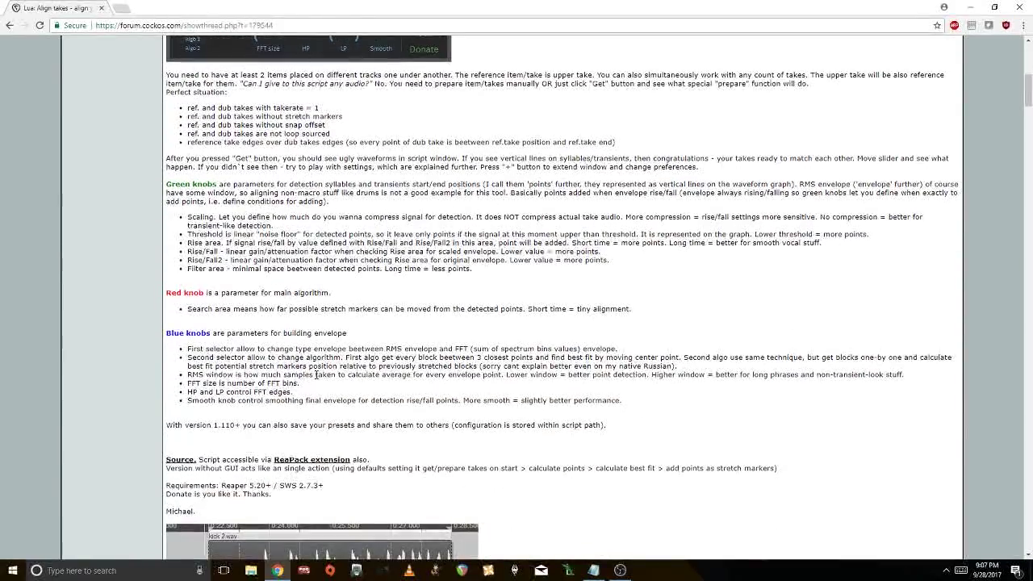
Scroll through the mpl_Align takes.lua changelog and code, then go to the ReaScripts repository page
{"action": "scroll", "coordinate": [305, 385], "scroll_direction": "down", "scroll_amount": 1}
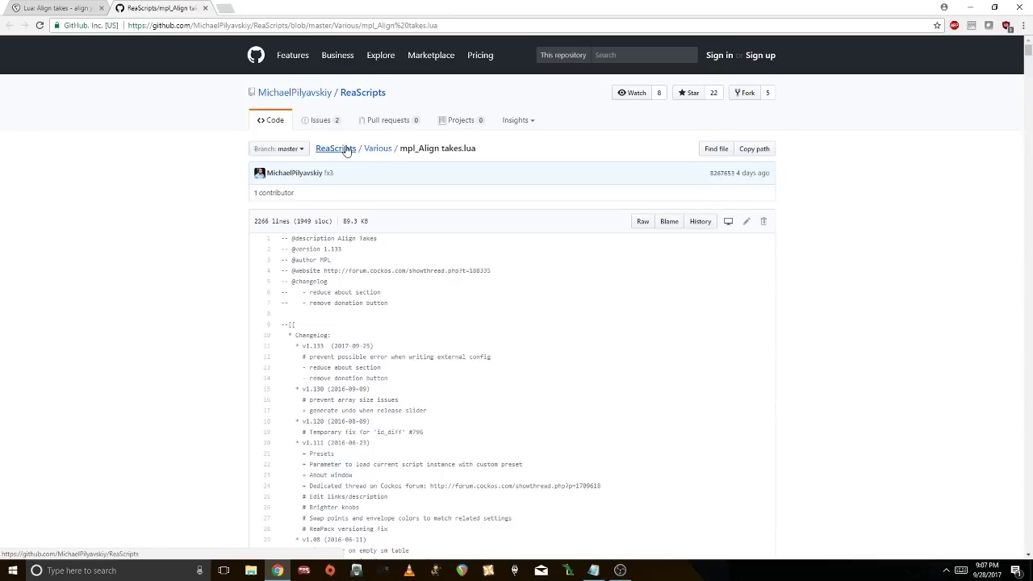
{"action": "scroll", "coordinate": [371, 248], "scroll_direction": "down", "scroll_amount": 3}
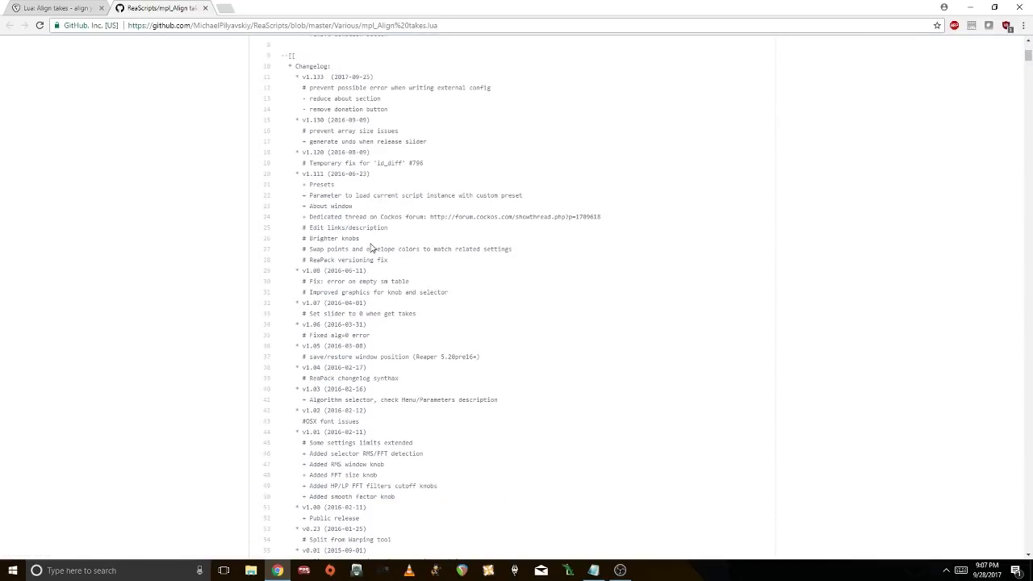
{"action": "scroll", "coordinate": [371, 247], "scroll_direction": "up", "scroll_amount": 3}
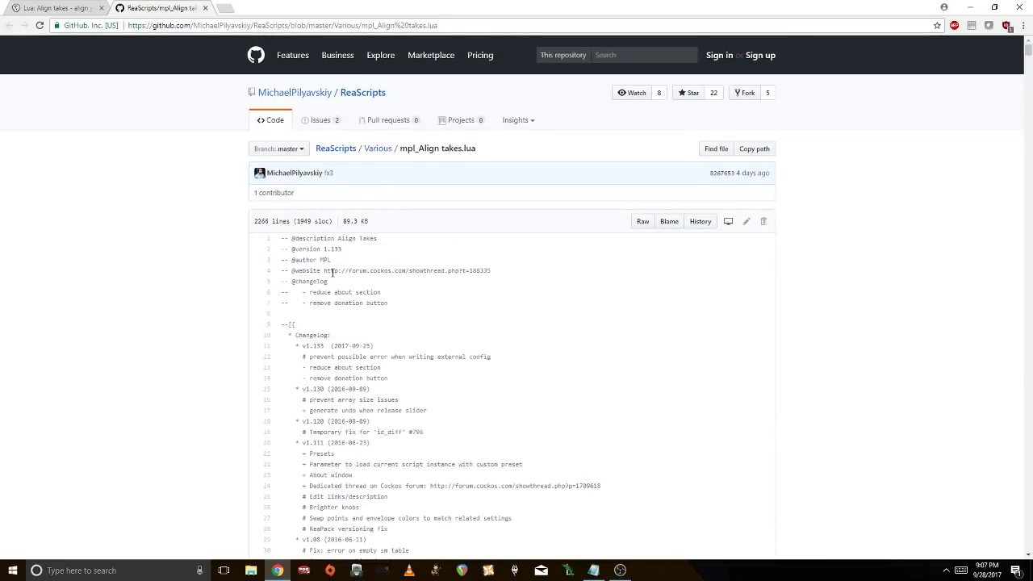
{"action": "scroll", "coordinate": [328, 282], "scroll_direction": "down", "scroll_amount": 10}
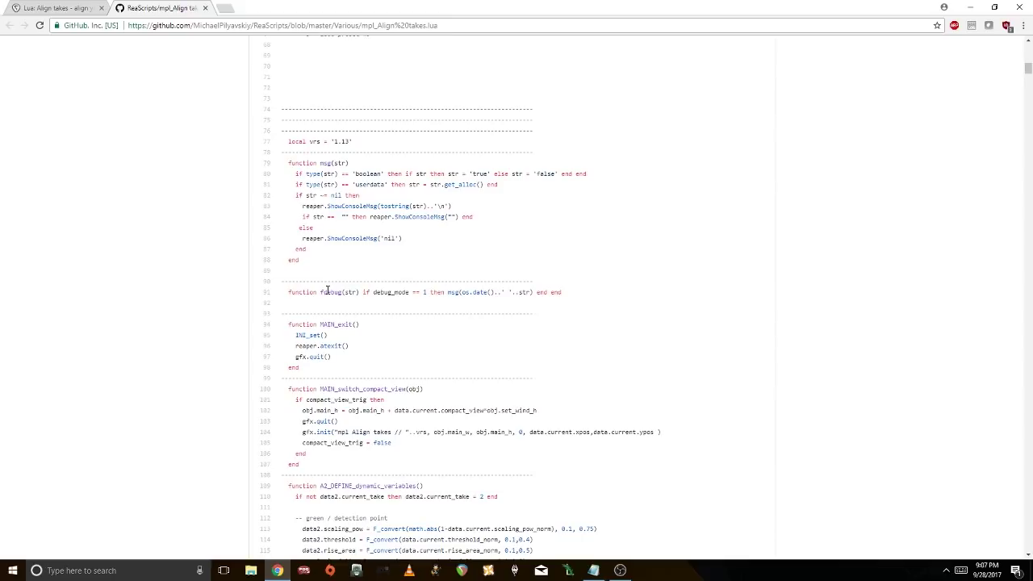
{"action": "scroll", "coordinate": [323, 293], "scroll_direction": "up", "scroll_amount": 4}
{"action": "scroll", "coordinate": [311, 297], "scroll_direction": "down", "scroll_amount": 10}
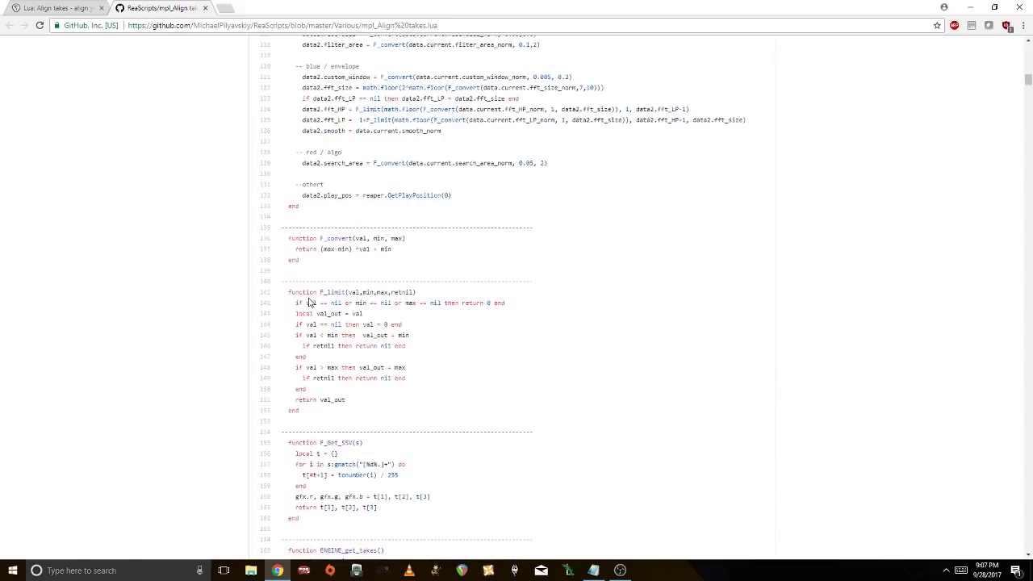
{"action": "scroll", "coordinate": [334, 345], "scroll_direction": "up", "scroll_amount": 15}
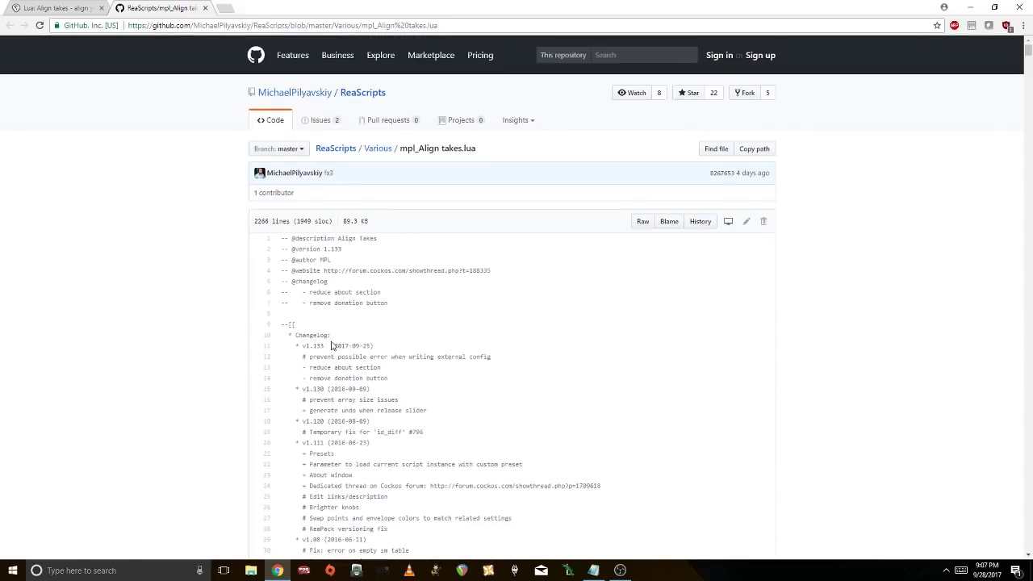
{"action": "left_click", "coordinate": [352, 147]}
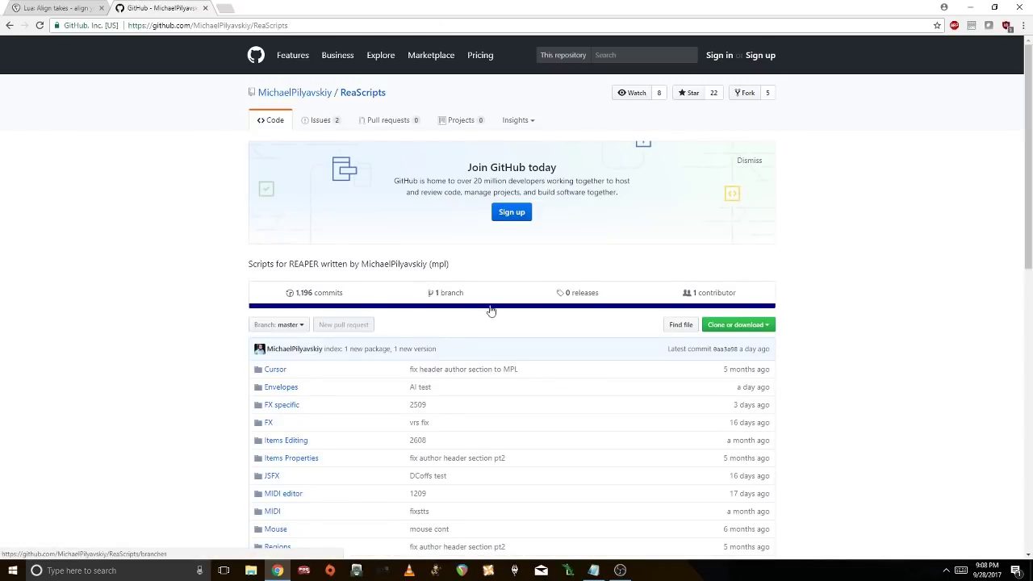
Save the repository's Download ZIP as ReaScripts-master.zip into Desktop > Reaper Portable
{"action": "scroll", "coordinate": [498, 279], "scroll_direction": "down", "scroll_amount": 1}
{"action": "scroll", "coordinate": [498, 279], "scroll_direction": "down", "scroll_amount": 3}
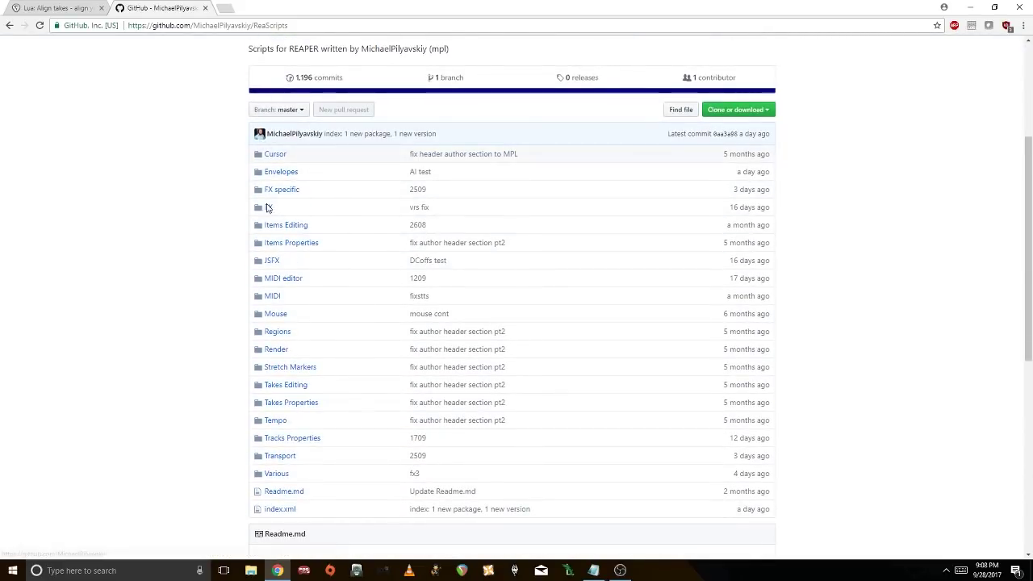
{"action": "scroll", "coordinate": [696, 224], "scroll_direction": "up", "scroll_amount": 2}
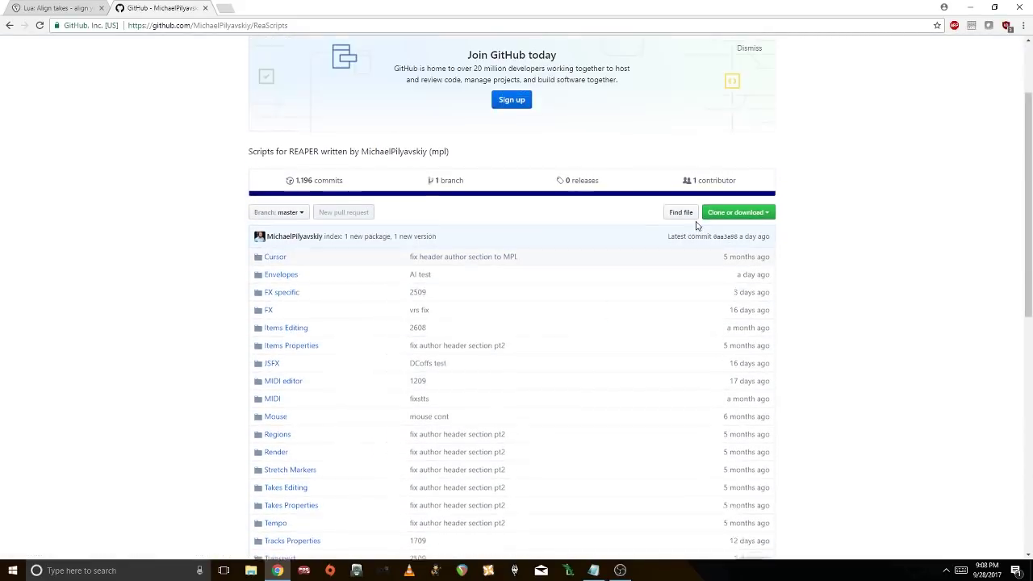
{"action": "left_click", "coordinate": [753, 218]}
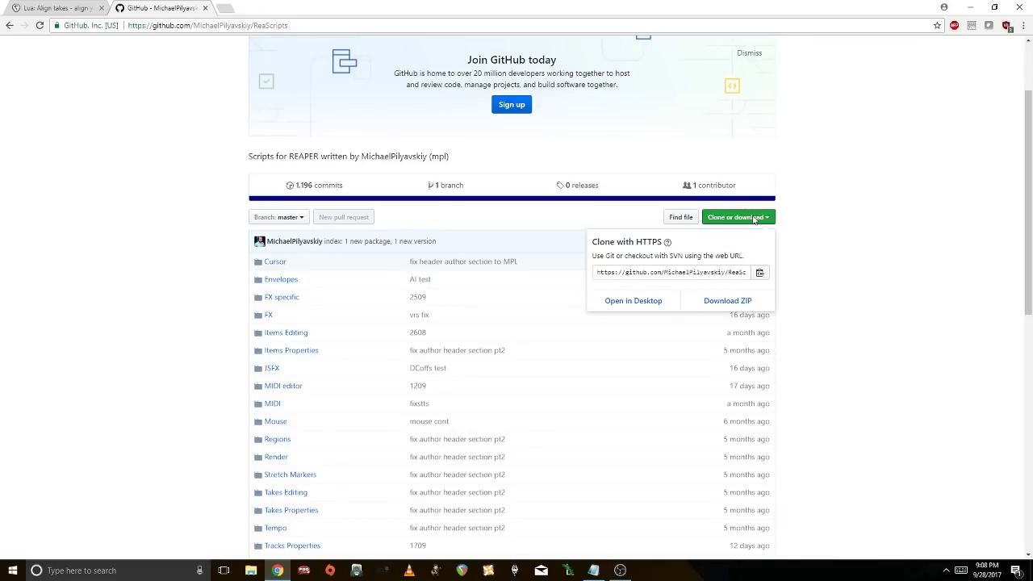
{"action": "left_click", "coordinate": [694, 305]}
{"action": "right_click", "coordinate": [707, 302]}
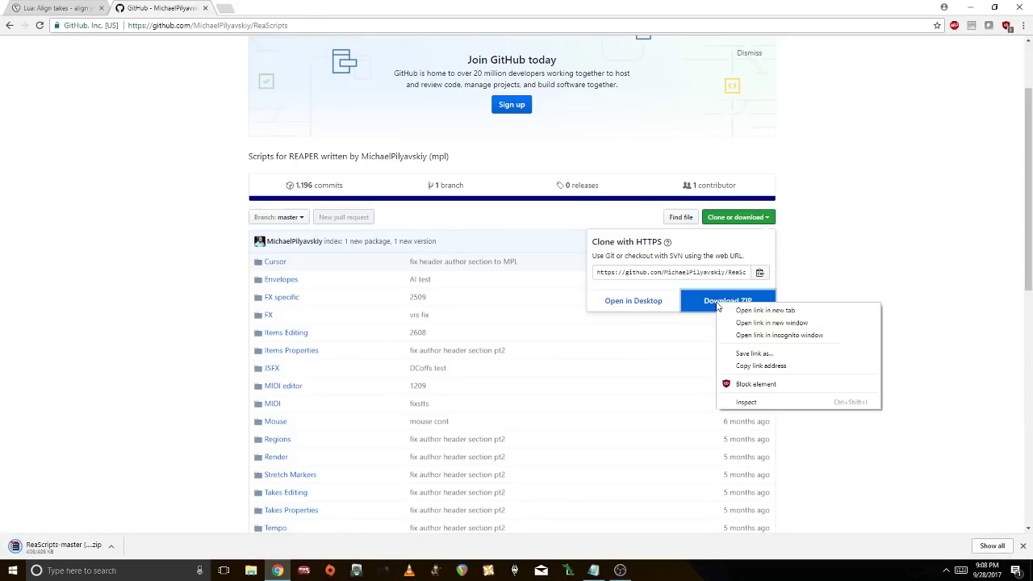
{"action": "left_click", "coordinate": [731, 361]}
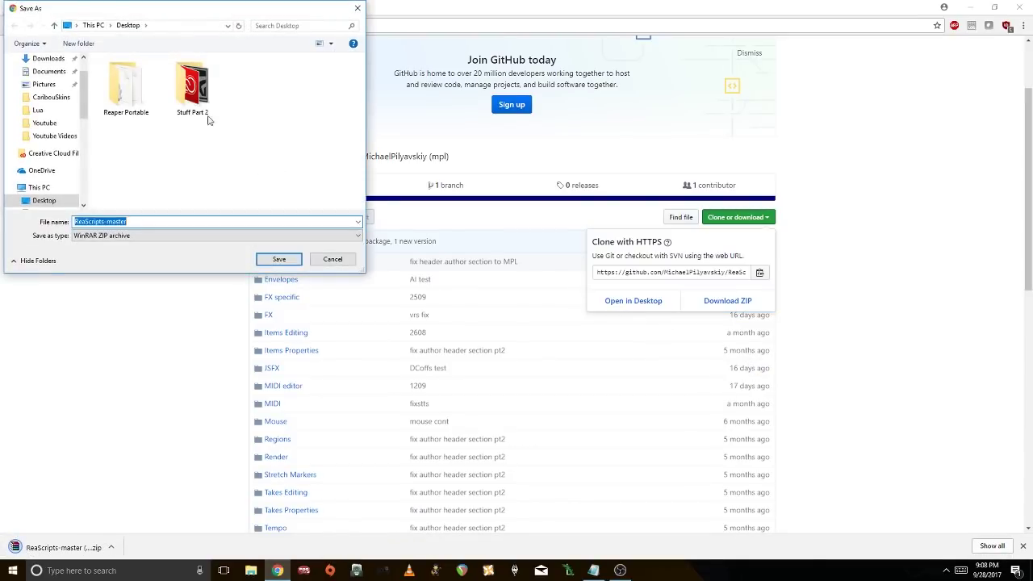
{"action": "double_click", "coordinate": [126, 88]}
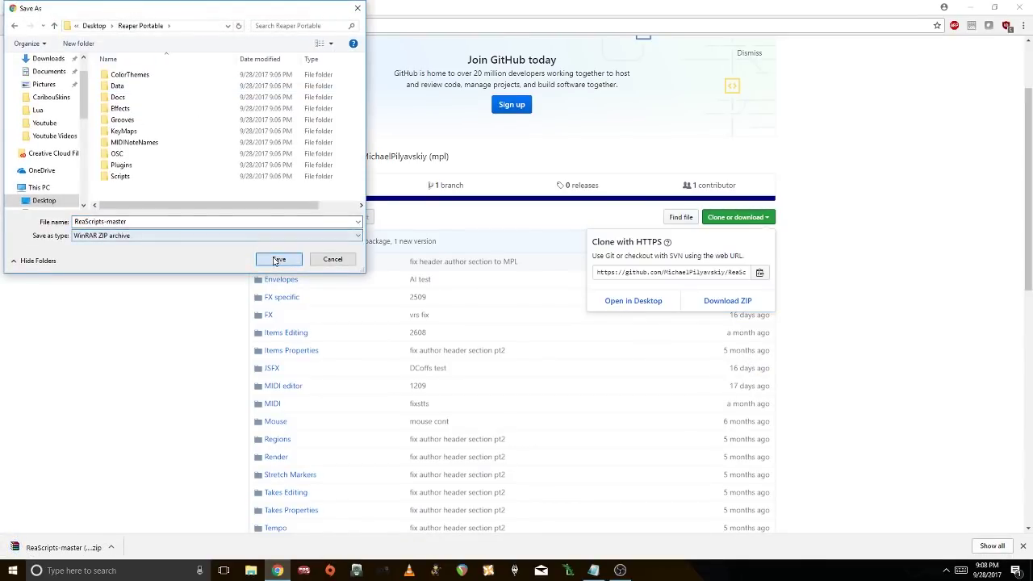
{"action": "left_click", "coordinate": [279, 259]}
{"action": "left_click", "coordinate": [827, 260]}
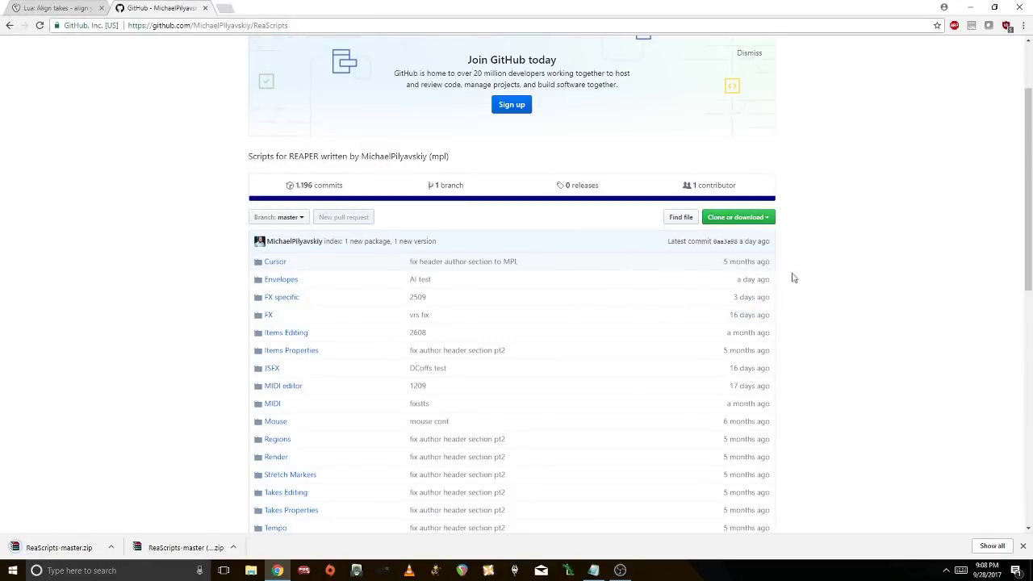
Extract ReaScripts-master.zip in the desktop Reaper Portable folder
{"action": "left_click", "coordinate": [251, 570]}
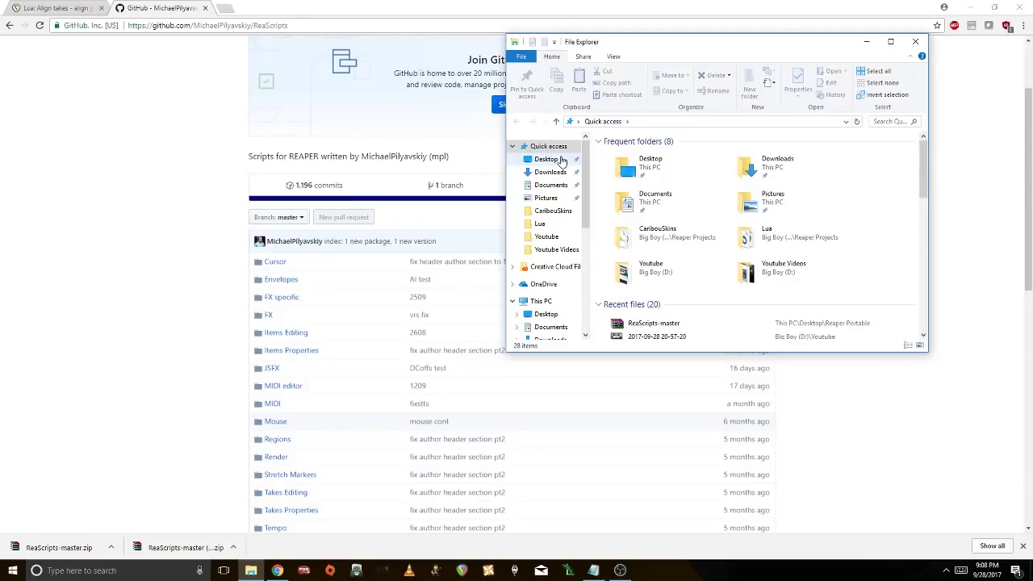
{"action": "left_click", "coordinate": [563, 161]}
{"action": "double_click", "coordinate": [622, 162]}
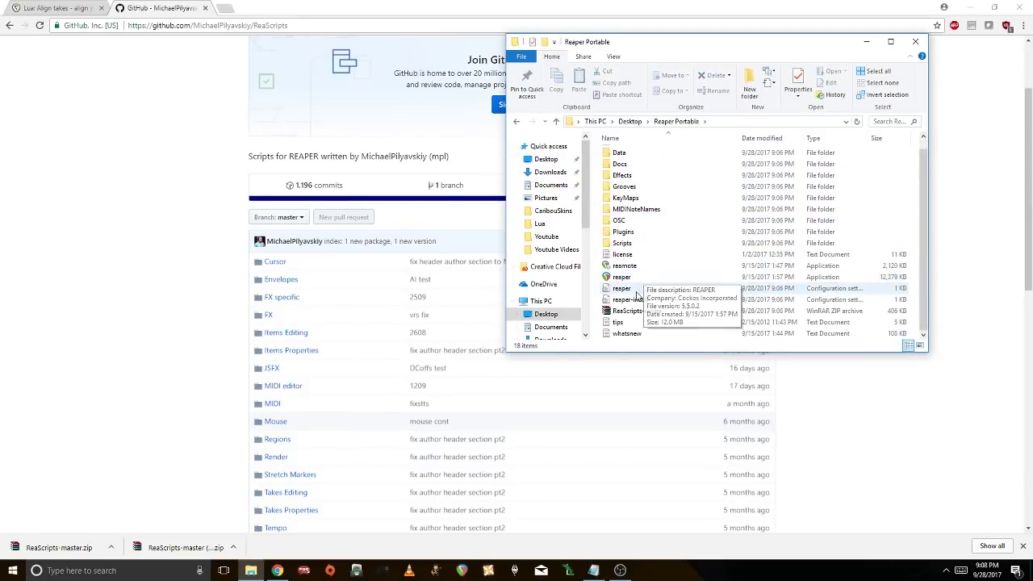
{"action": "right_click", "coordinate": [634, 311]}
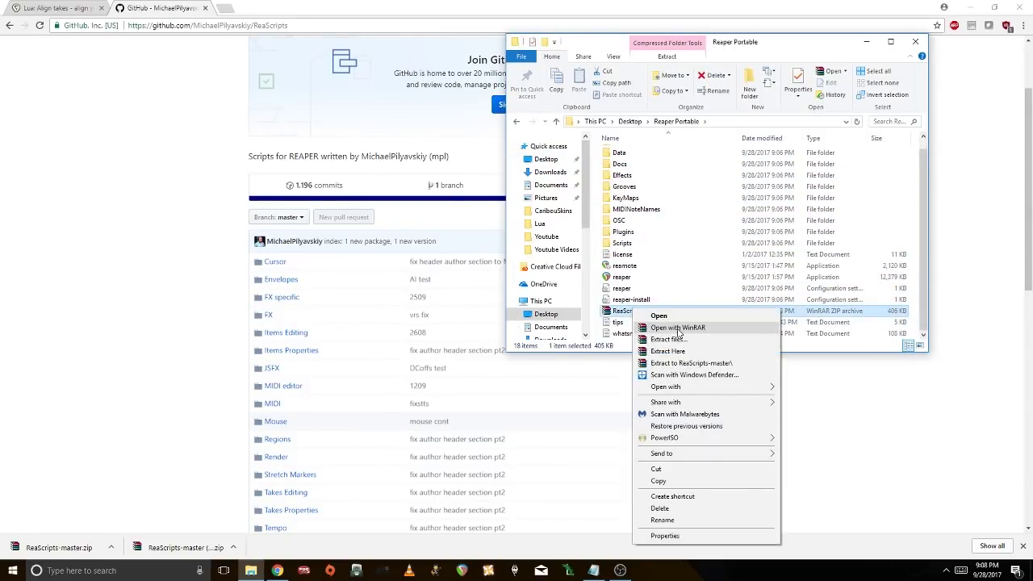
{"action": "left_click", "coordinate": [690, 364]}
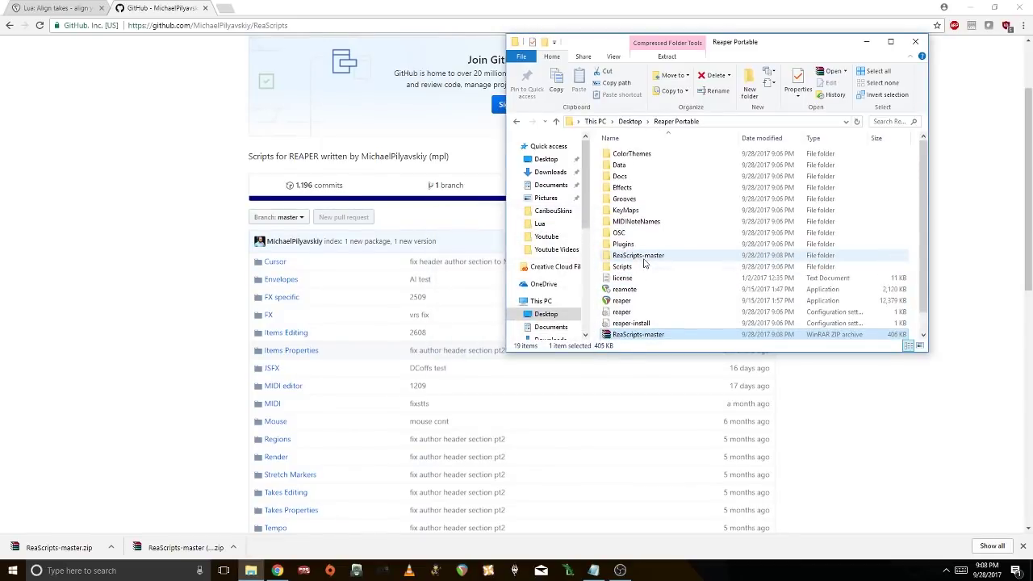
Move the ReaScripts-master folder into Scripts and open its inner script folders
{"action": "left_click", "coordinate": [646, 257]}
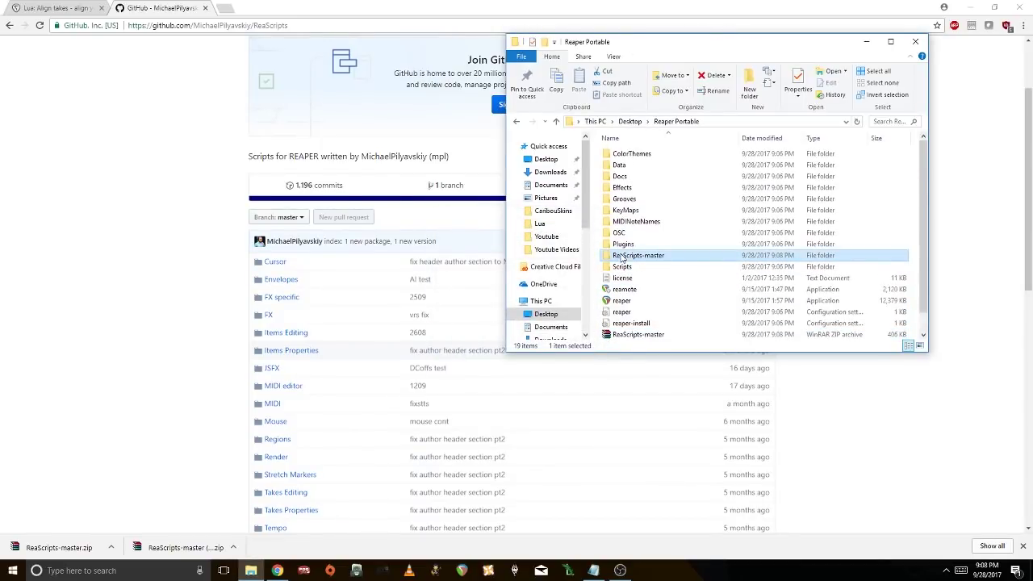
{"action": "left_click_drag", "start_coordinate": [621, 257], "coordinate": [623, 268]}
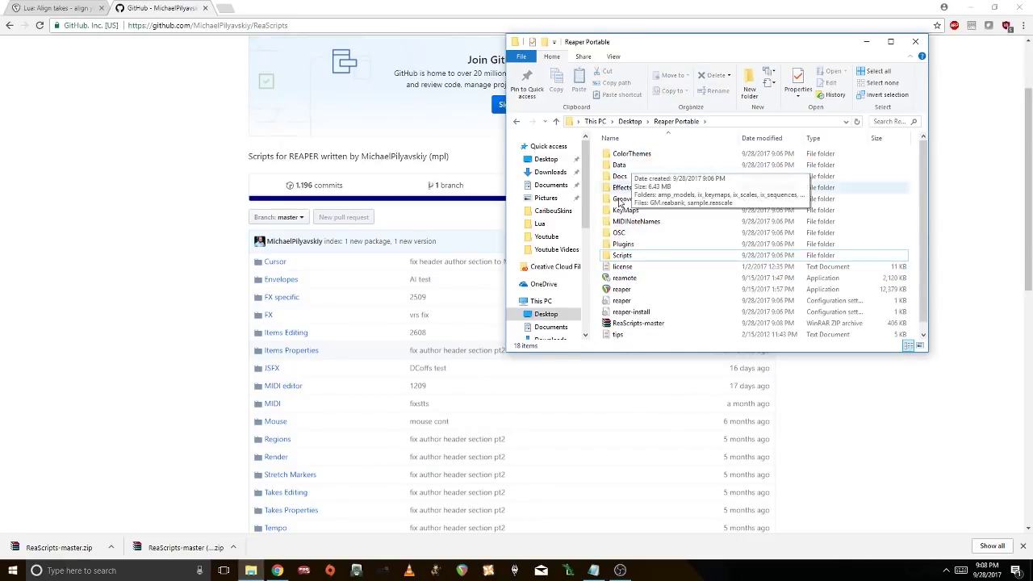
{"action": "double_click", "coordinate": [621, 255]}
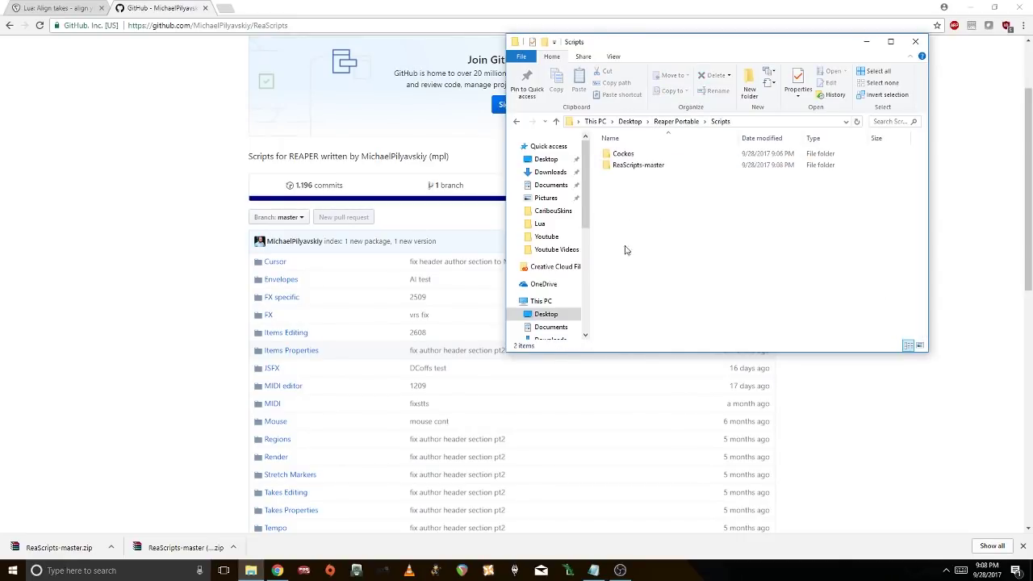
{"action": "double_click", "coordinate": [635, 170]}
{"action": "double_click", "coordinate": [626, 155]}
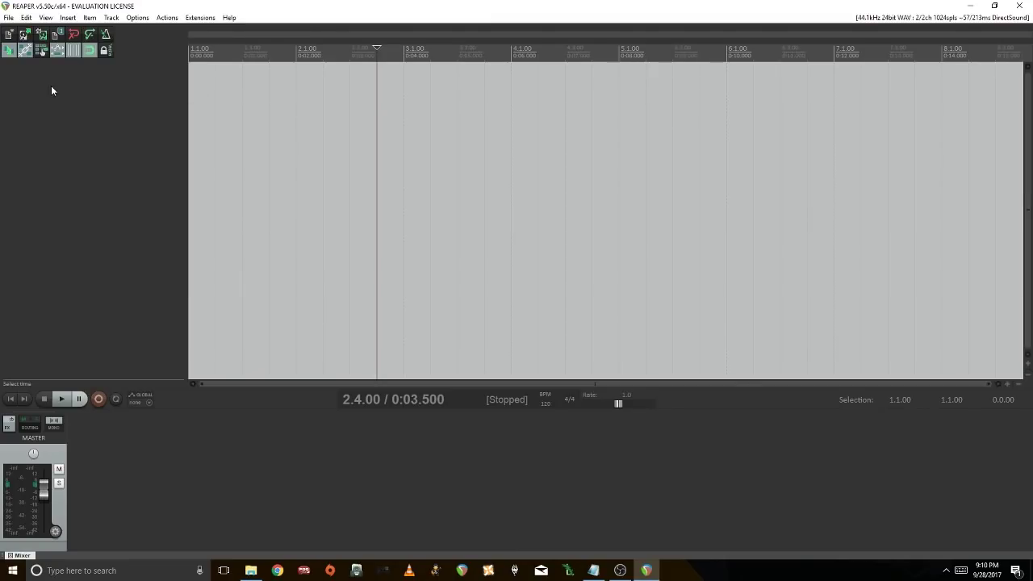
Open the Actions list from the Actions menu and drag it to the middle of the arrange view
{"action": "left_click", "coordinate": [171, 18]}
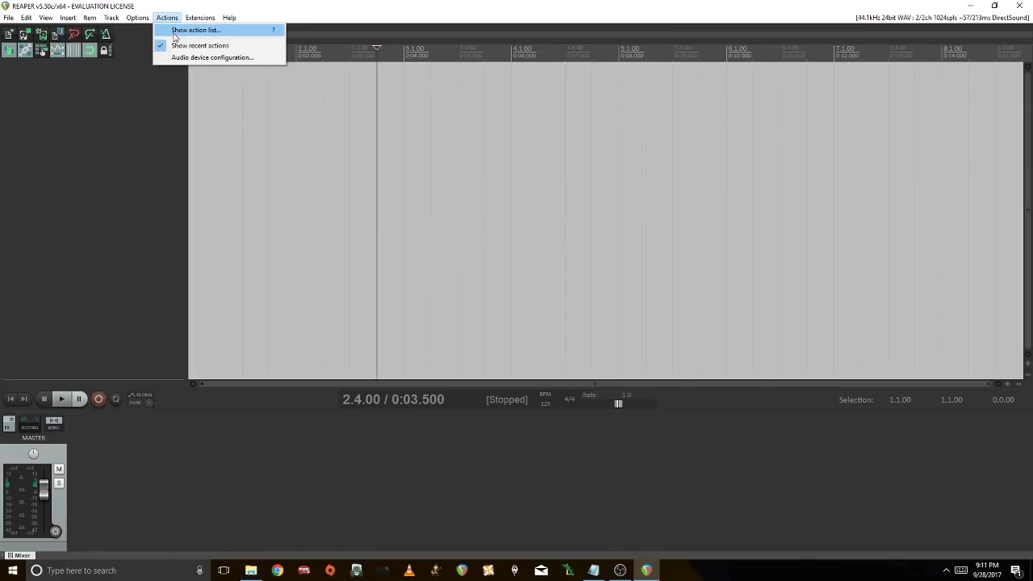
{"action": "left_click", "coordinate": [174, 31]}
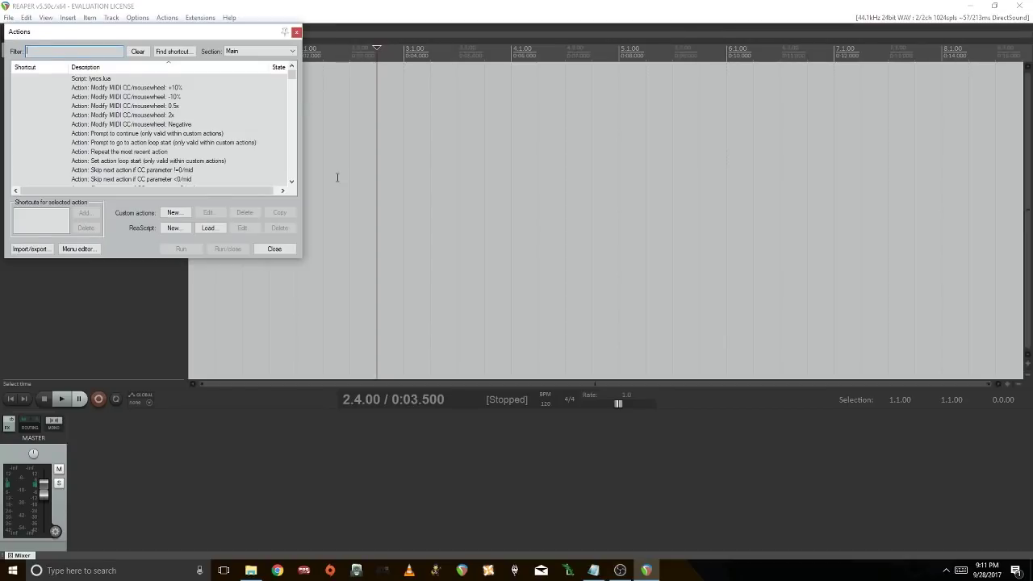
{"action": "left_click_drag", "start_coordinate": [172, 32], "coordinate": [372, 90]}
{"action": "mouse_move", "coordinate": [495, 129]}
{"action": "left_mouse_down"}
{"action": "mouse_move", "coordinate": [498, 164]}
{"action": "mouse_move", "coordinate": [495, 129]}
{"action": "left_mouse_up"}
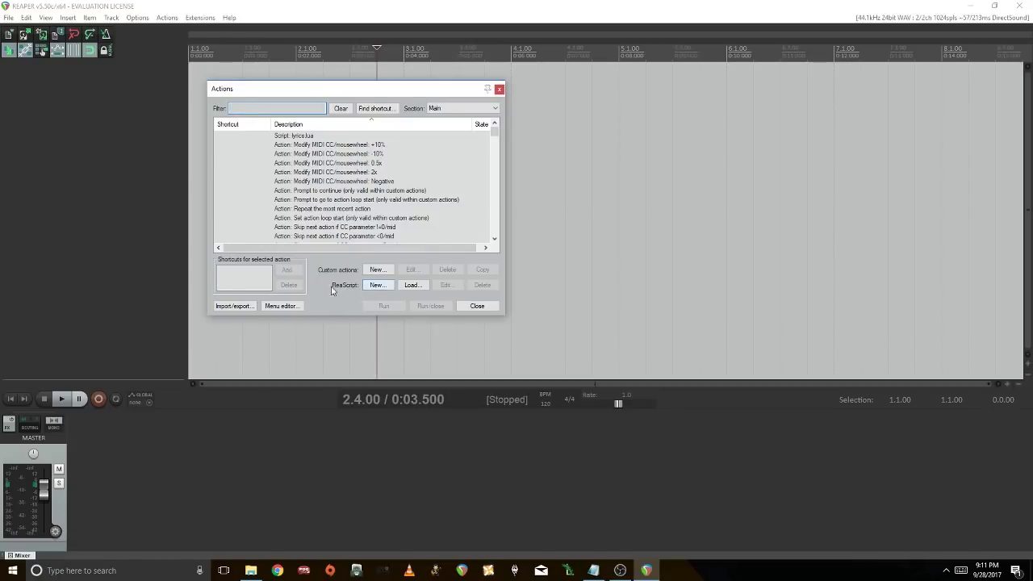
Load mpl_Align takes.lua from ReaScripts-master > ReaScripts-master > Various with ReaScript: Load
{"action": "left_click", "coordinate": [412, 285]}
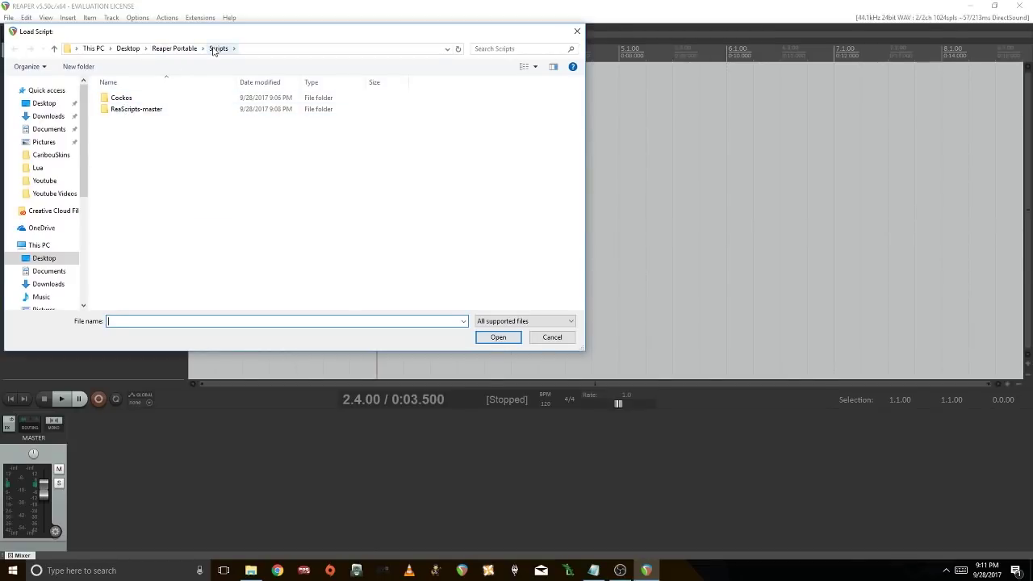
{"action": "double_click", "coordinate": [156, 109]}
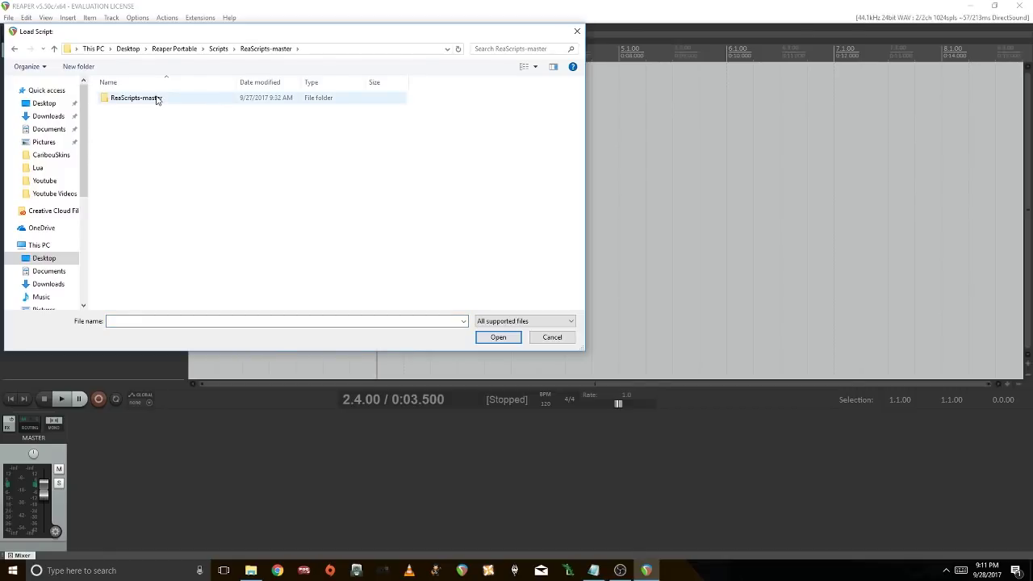
{"action": "double_click", "coordinate": [158, 100]}
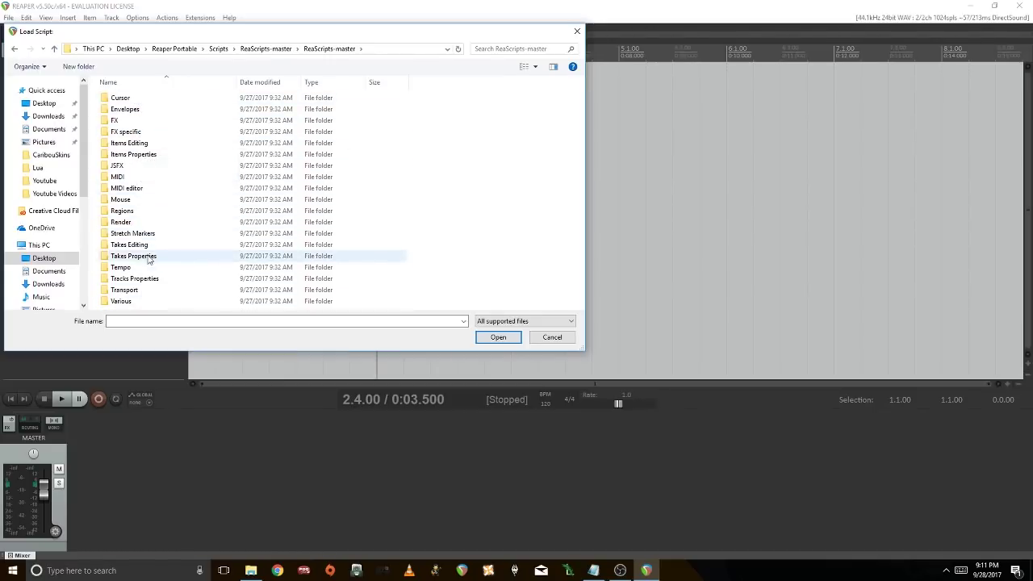
{"action": "left_click", "coordinate": [147, 301]}
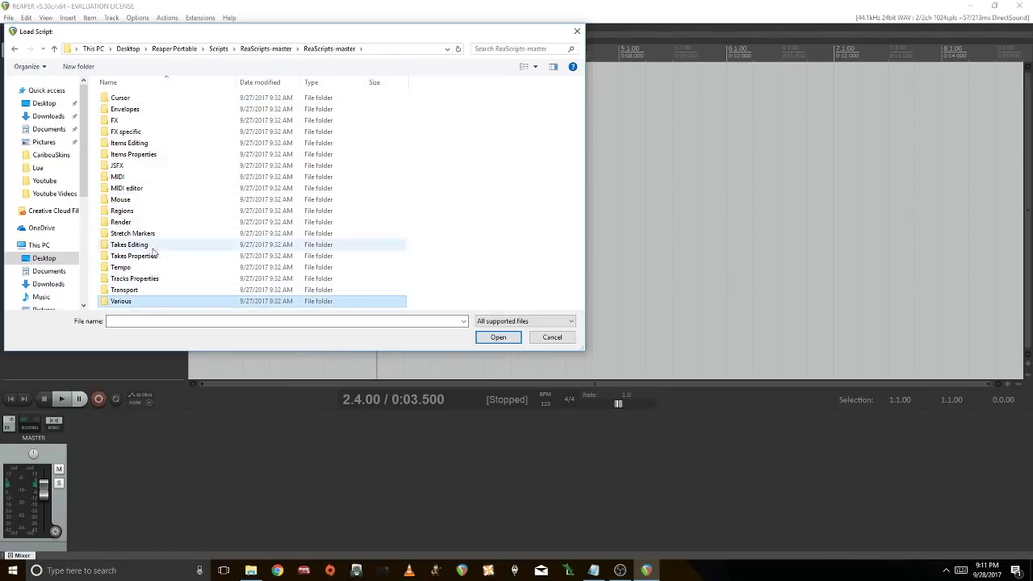
{"action": "double_click", "coordinate": [157, 304]}
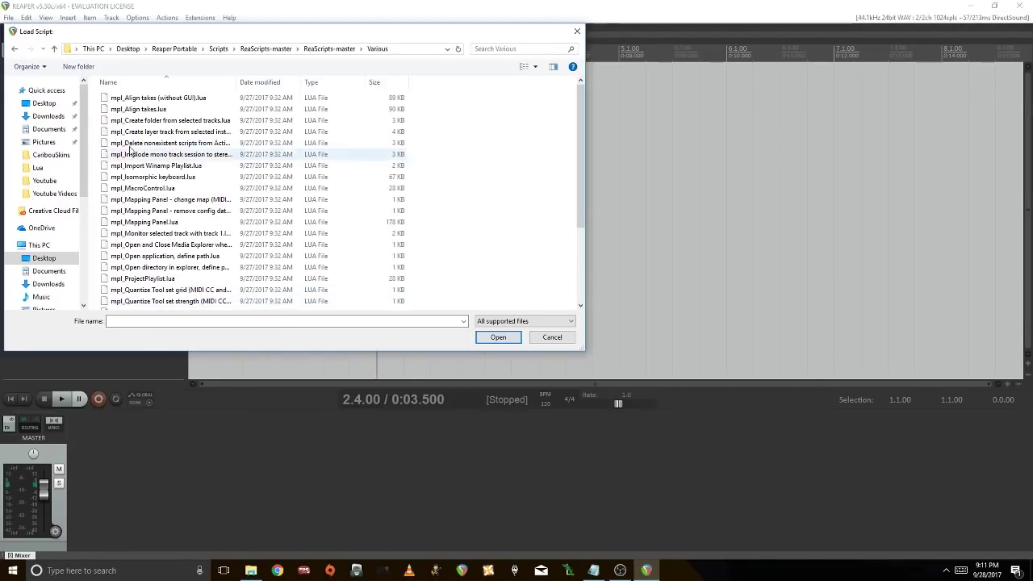
{"action": "left_click", "coordinate": [170, 110]}
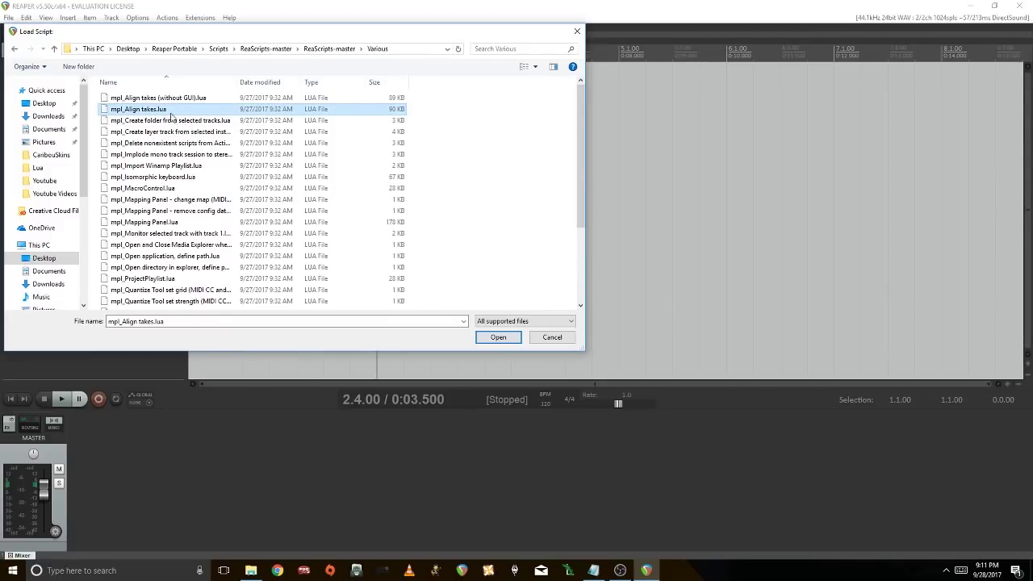
{"action": "left_click", "coordinate": [490, 339]}
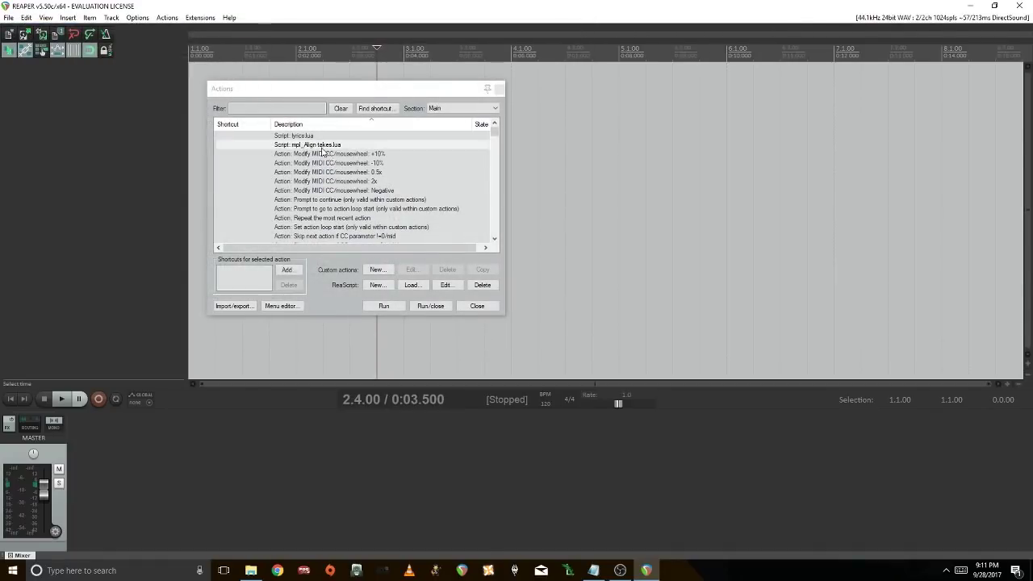
Assign the shortcut Ctrl+Alt+A to the 'Script: mpl_Align takes.lua' action
{"action": "left_click", "coordinate": [323, 145]}
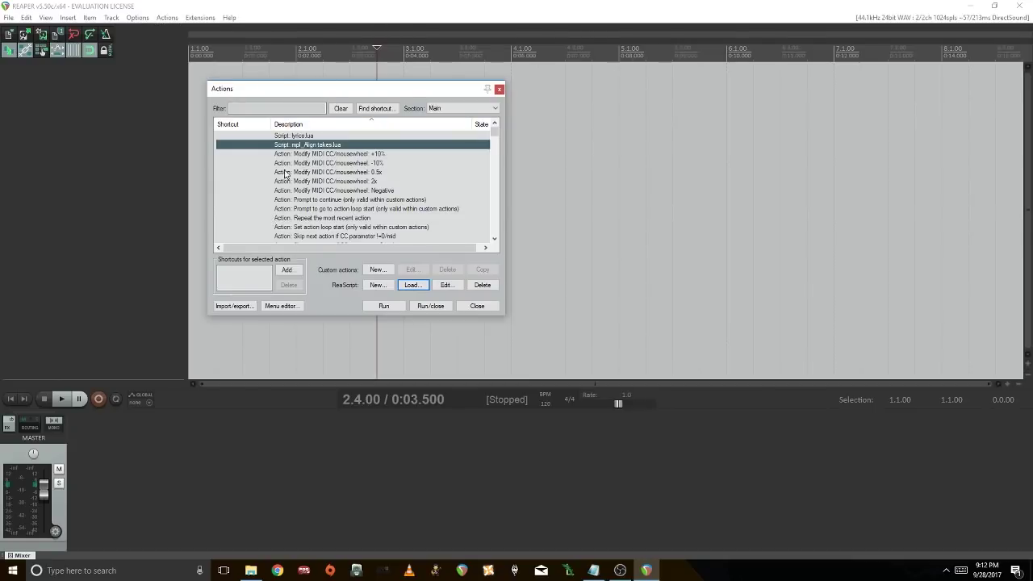
{"action": "left_click", "coordinate": [288, 270]}
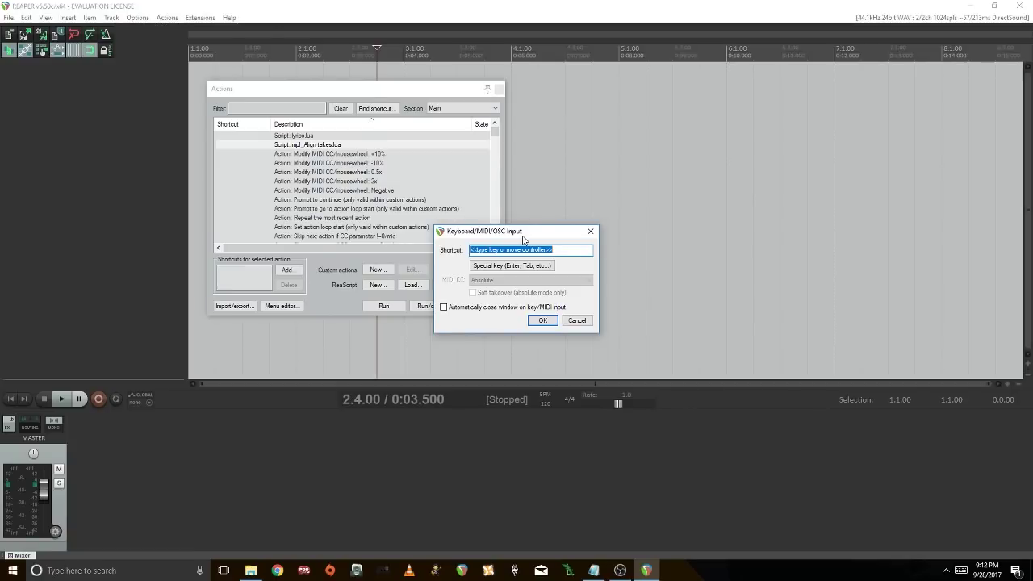
{"action": "key", "text": "ctrl+alt+a"}
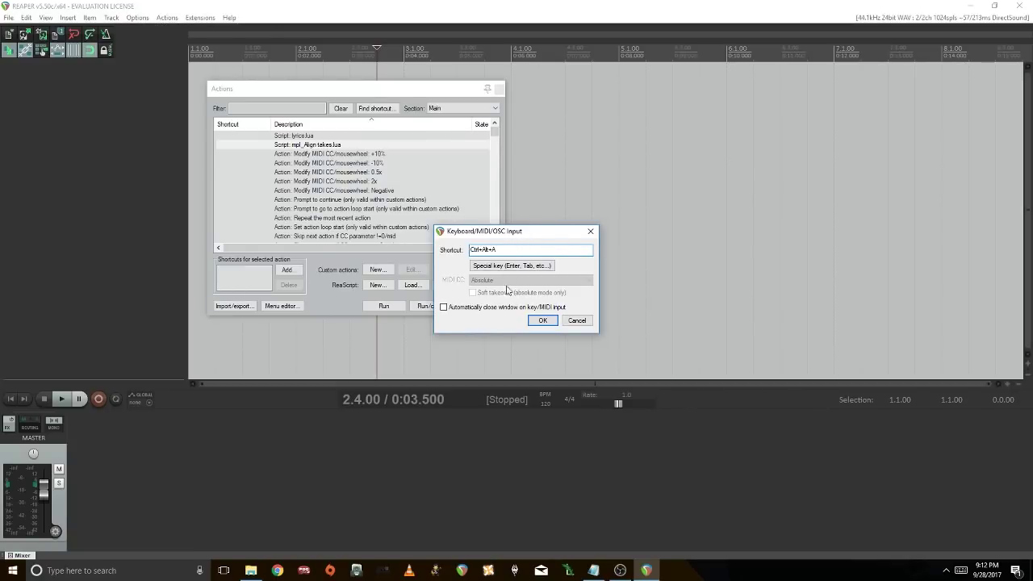
{"action": "left_click", "coordinate": [543, 320]}
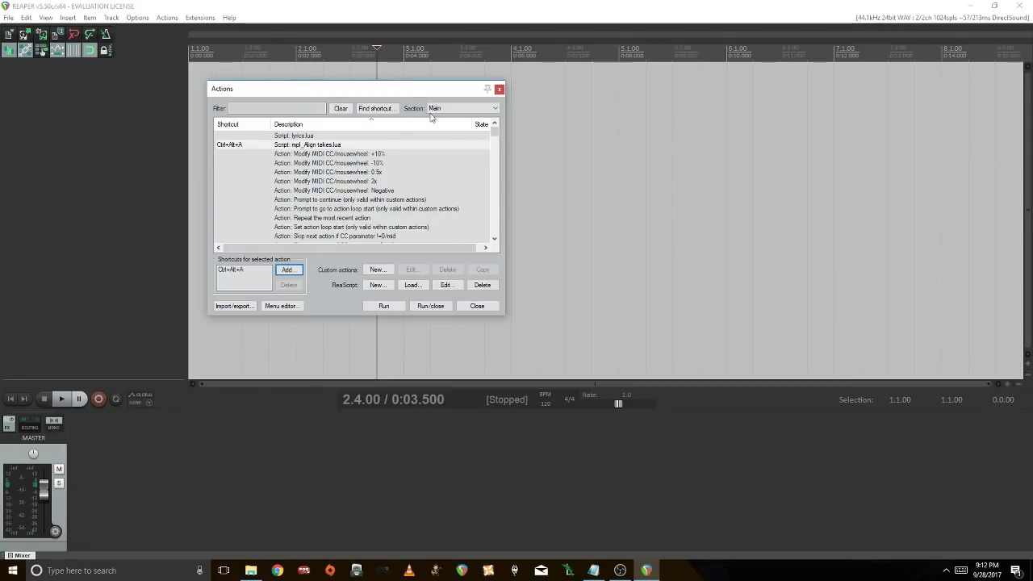
Close the Actions list, then expand the Align takes window's knob panel with + and collapse it with -
{"action": "left_click", "coordinate": [500, 89]}
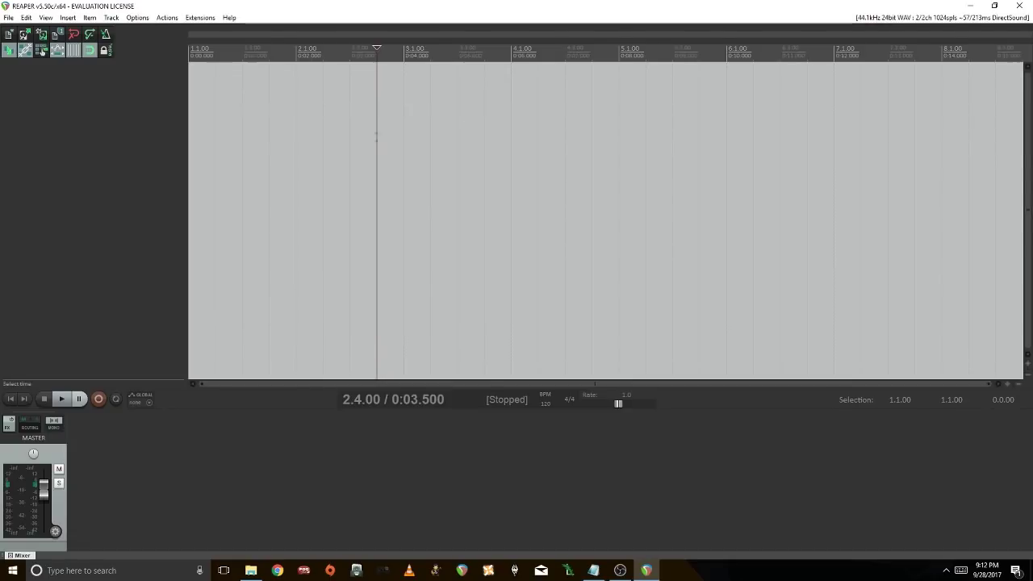
{"action": "left_click", "coordinate": [310, 150]}
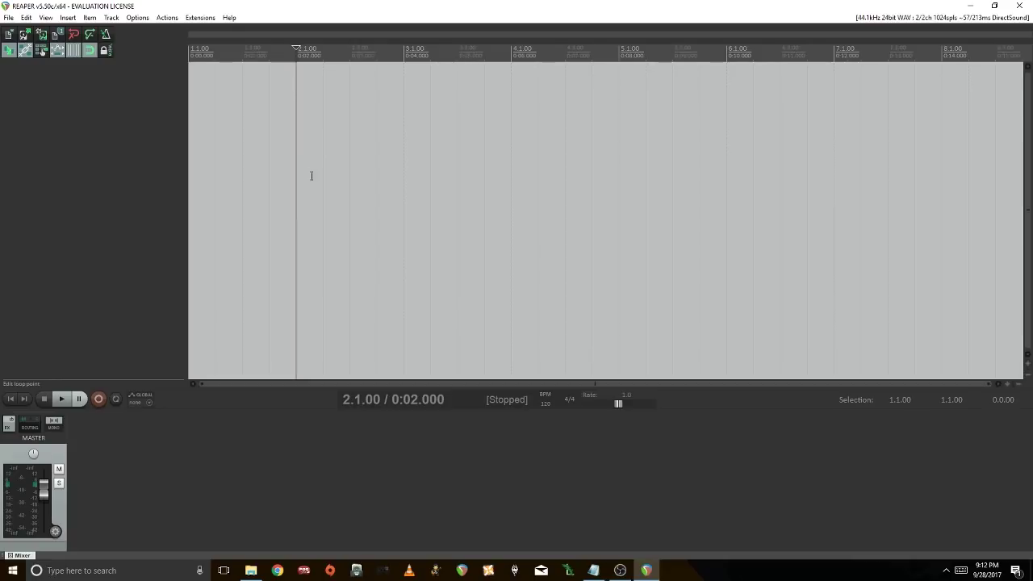
{"action": "left_click_drag", "start_coordinate": [226, 67], "coordinate": [364, 125]}
{"action": "left_click", "coordinate": [230, 252]}
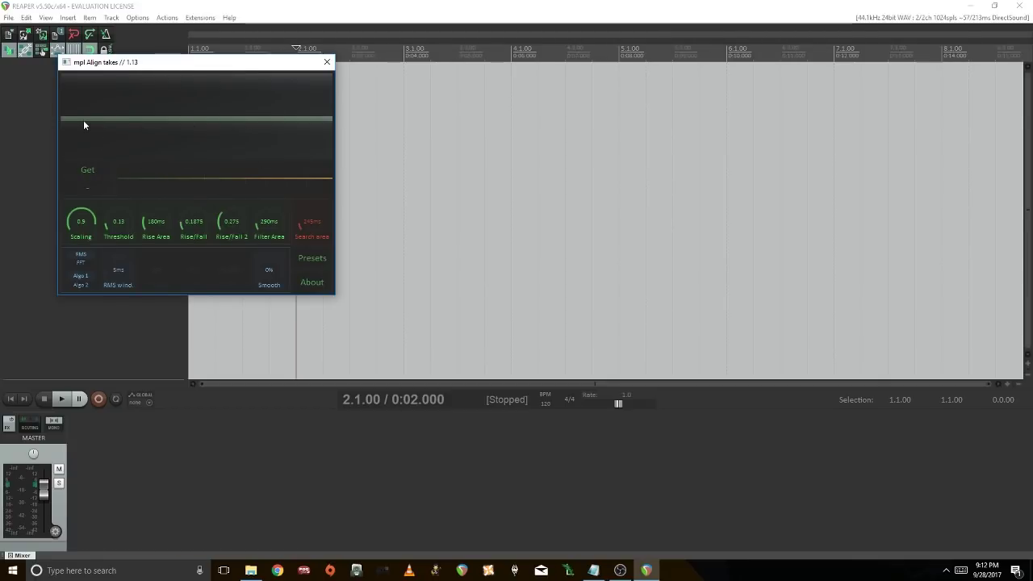
{"action": "left_click_drag", "start_coordinate": [170, 70], "coordinate": [323, 116]}
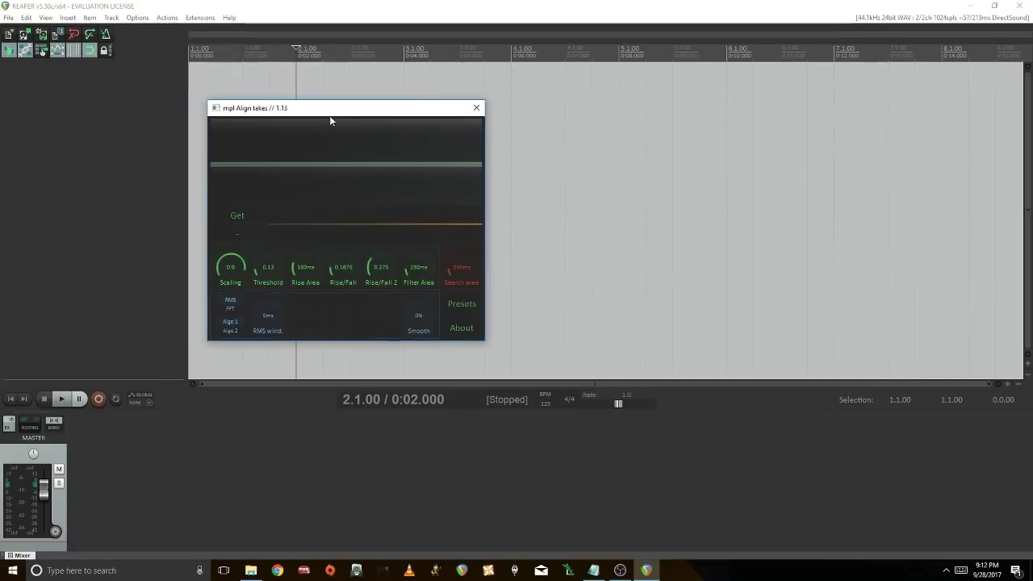
{"action": "left_click", "coordinate": [231, 234]}
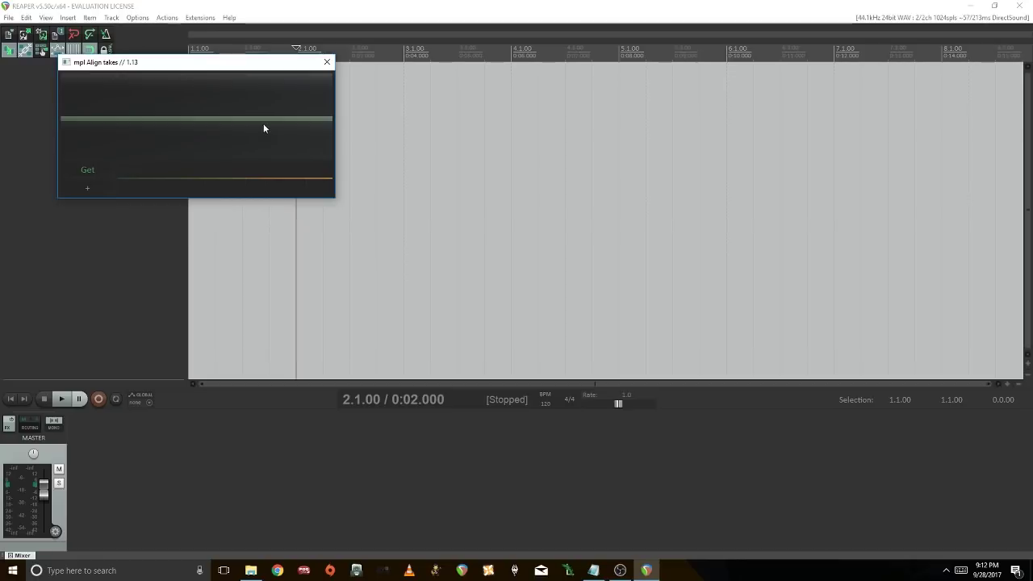
Close the Align takes window and reopen it with its keyboard shortcut
{"action": "left_click", "coordinate": [327, 62]}
{"action": "left_click", "coordinate": [459, 137]}
{"action": "left_click", "coordinate": [601, 149]}
{"action": "key", "text": "period"}
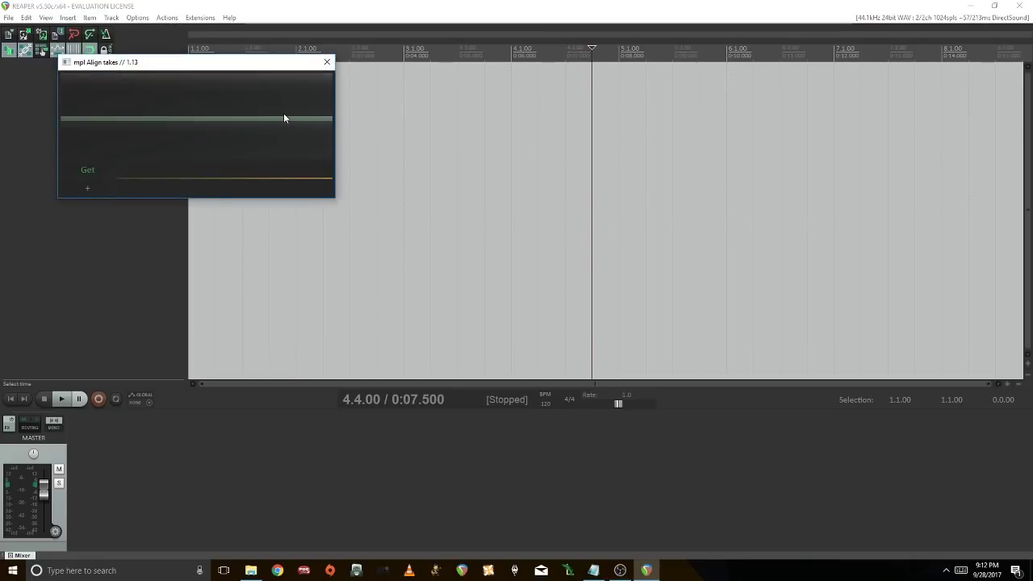
Close the Align takes window and zoom the arrange view on the lua video project's vocal takes
{"action": "left_click", "coordinate": [327, 64]}
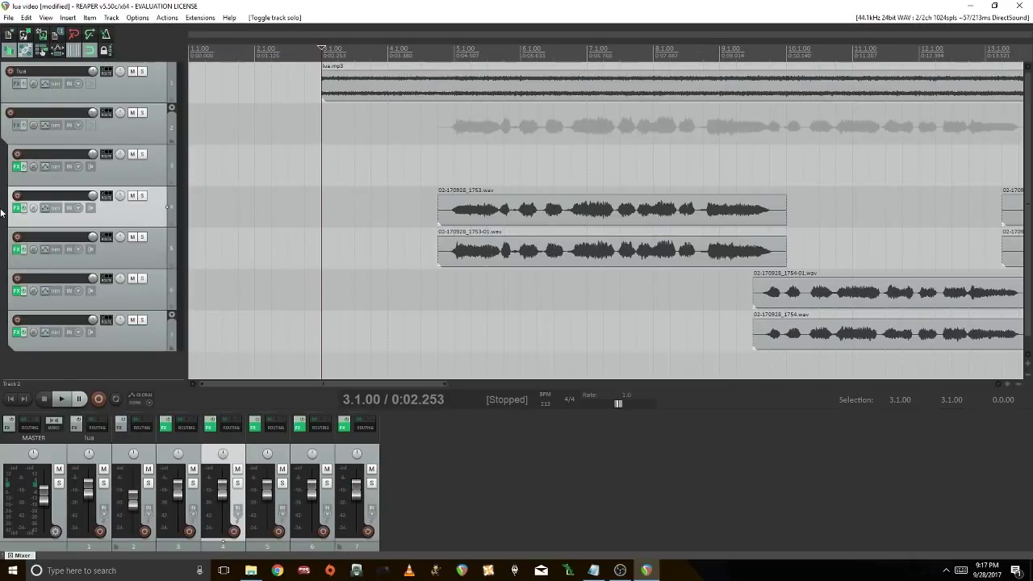
{"action": "scroll", "coordinate": [452, 191], "scroll_direction": "down", "scroll_amount": 3}
{"action": "scroll", "coordinate": [464, 189], "scroll_direction": "up", "scroll_amount": 2}
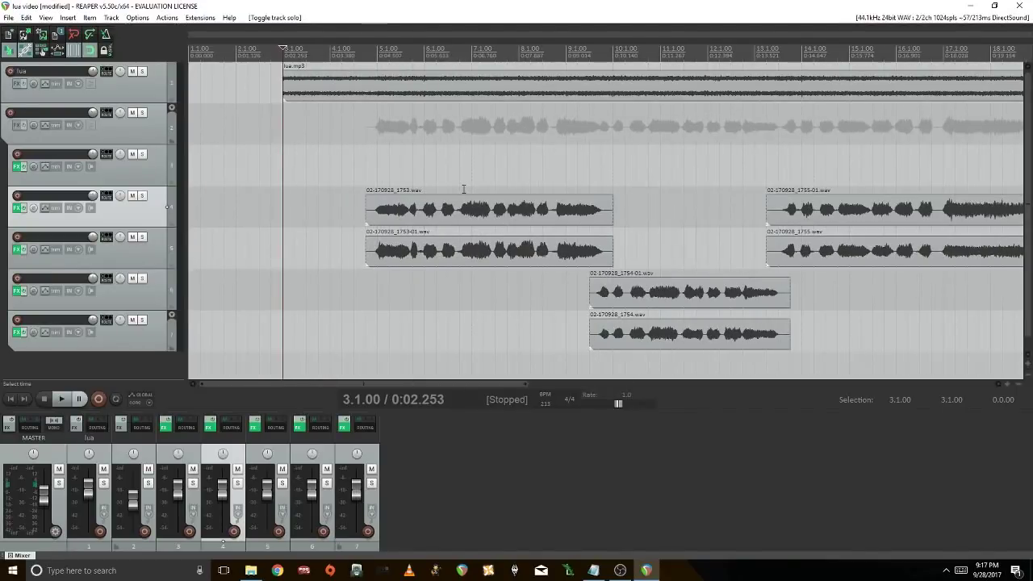
{"action": "scroll", "coordinate": [464, 189], "scroll_direction": "up", "scroll_amount": 2}
{"action": "scroll", "coordinate": [464, 189], "scroll_direction": "down", "scroll_amount": 2}
{"action": "scroll", "coordinate": [464, 189], "scroll_direction": "down", "scroll_amount": 2}
{"action": "scroll", "coordinate": [467, 191], "scroll_direction": "up", "scroll_amount": 2}
Play the paired vocal takes through, then stop playback
{"action": "key", "text": "space"}
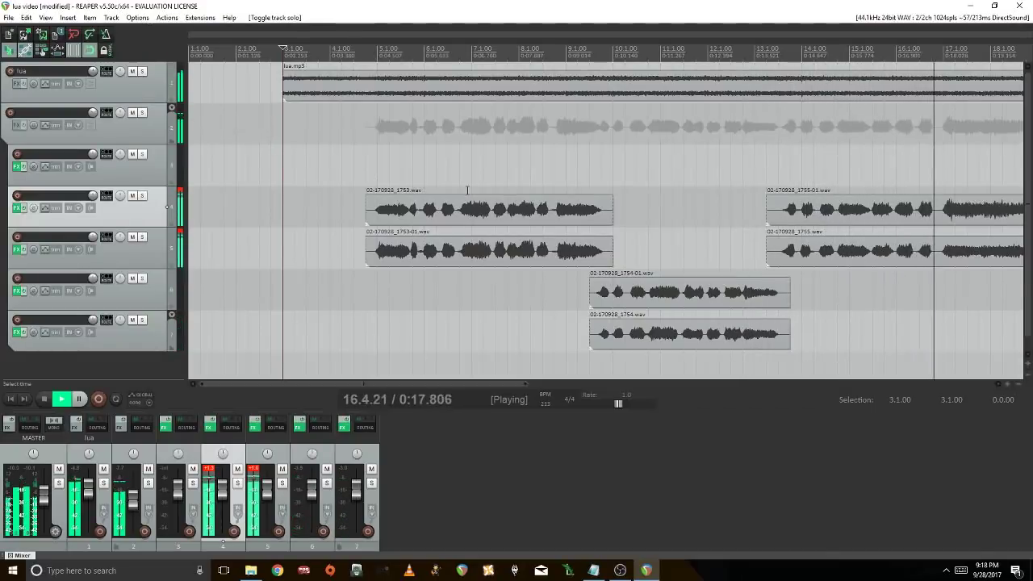
{"action": "scroll", "coordinate": [467, 191], "scroll_direction": "down", "scroll_amount": 2}
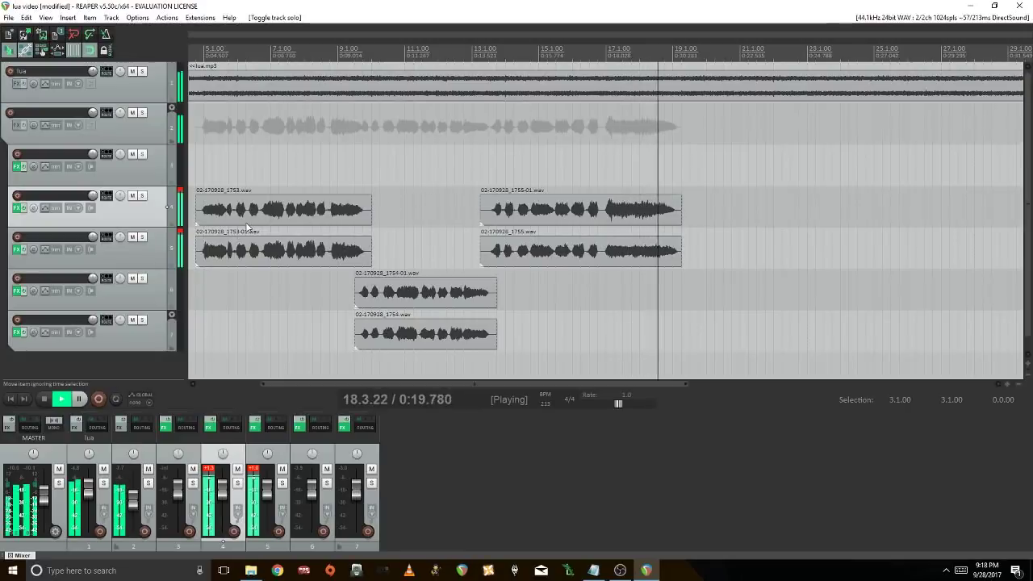
{"action": "key", "text": "space"}
Zoom onto the 02-170928_1753 take pair and set the play start just before the takes
{"action": "scroll", "coordinate": [343, 210], "scroll_direction": "left", "scroll_amount": 3}
{"action": "left_click", "coordinate": [346, 210]}
{"action": "scroll", "coordinate": [352, 204], "scroll_direction": "up", "scroll_amount": 2}
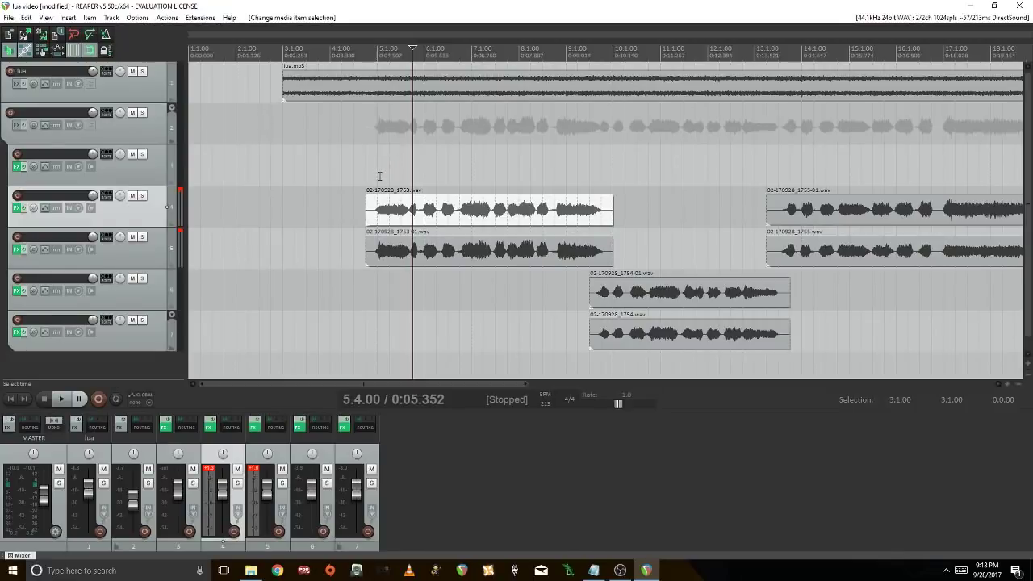
{"action": "left_click", "coordinate": [379, 202]}
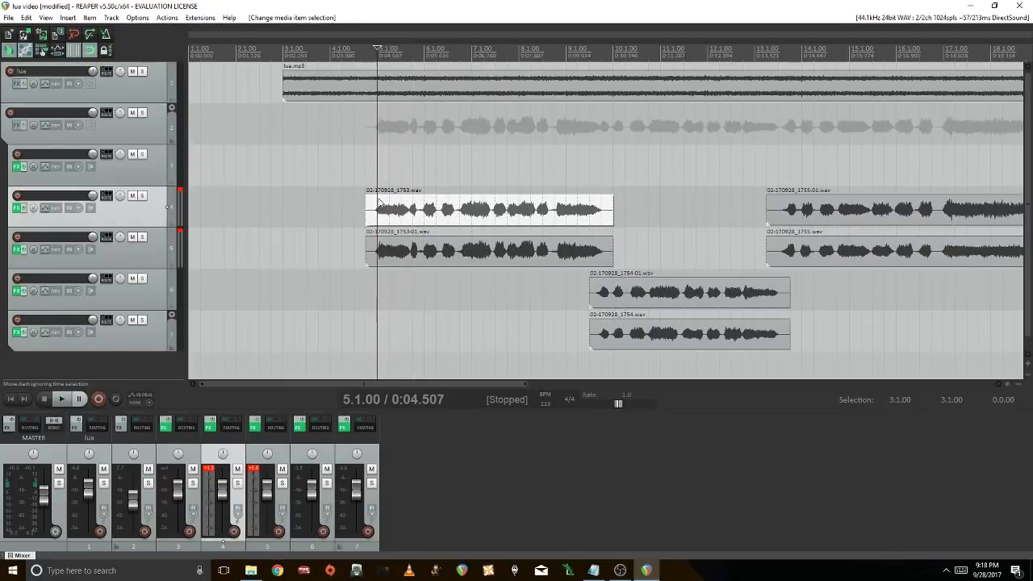
{"action": "scroll", "coordinate": [379, 203], "scroll_direction": "up", "scroll_amount": 1}
{"action": "scroll", "coordinate": [379, 202], "scroll_direction": "up", "scroll_amount": 1}
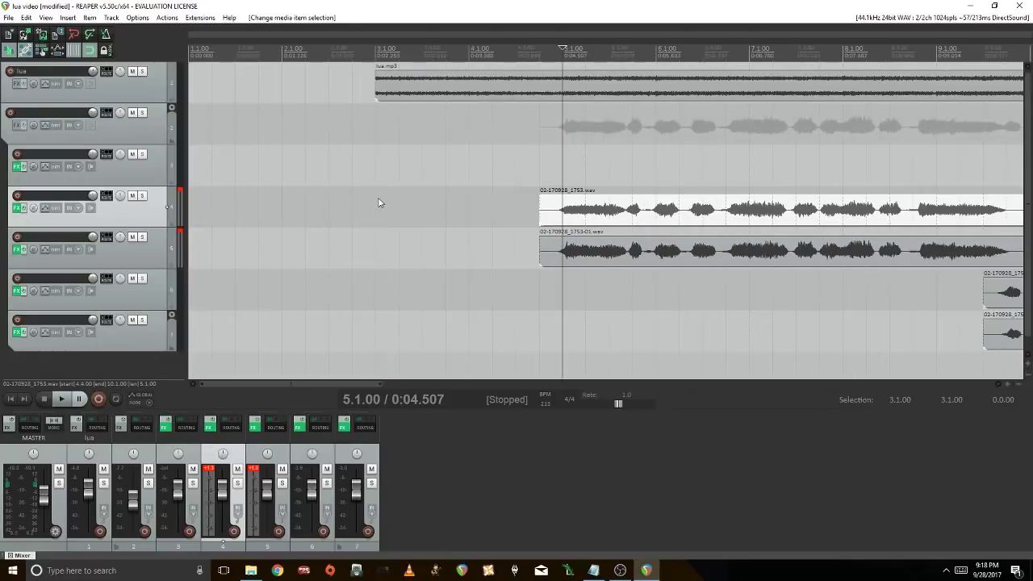
{"action": "scroll", "coordinate": [380, 202], "scroll_direction": "down", "scroll_amount": 1}
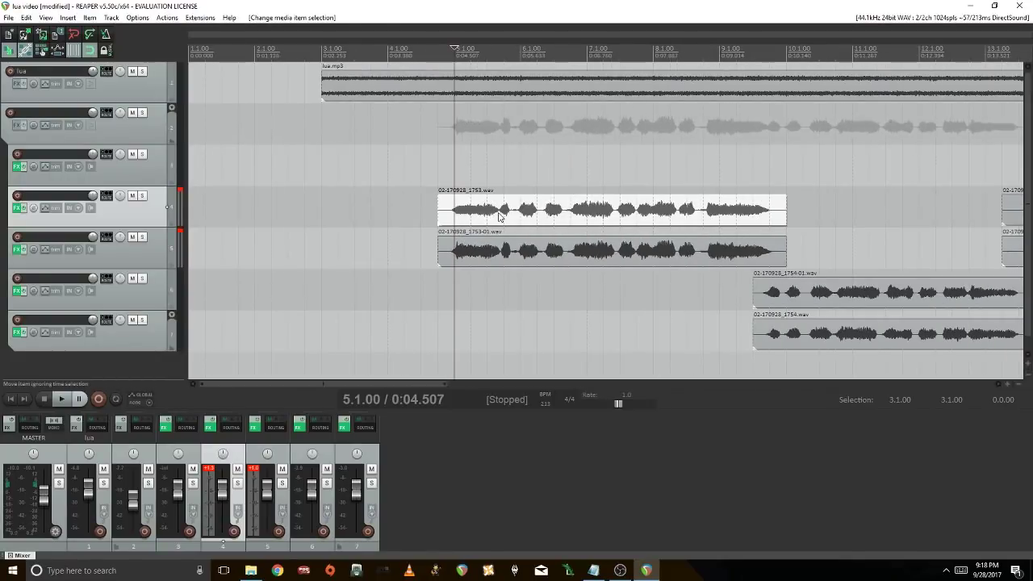
{"action": "left_click", "coordinate": [527, 215]}
{"action": "scroll", "coordinate": [527, 216], "scroll_direction": "up", "scroll_amount": 1}
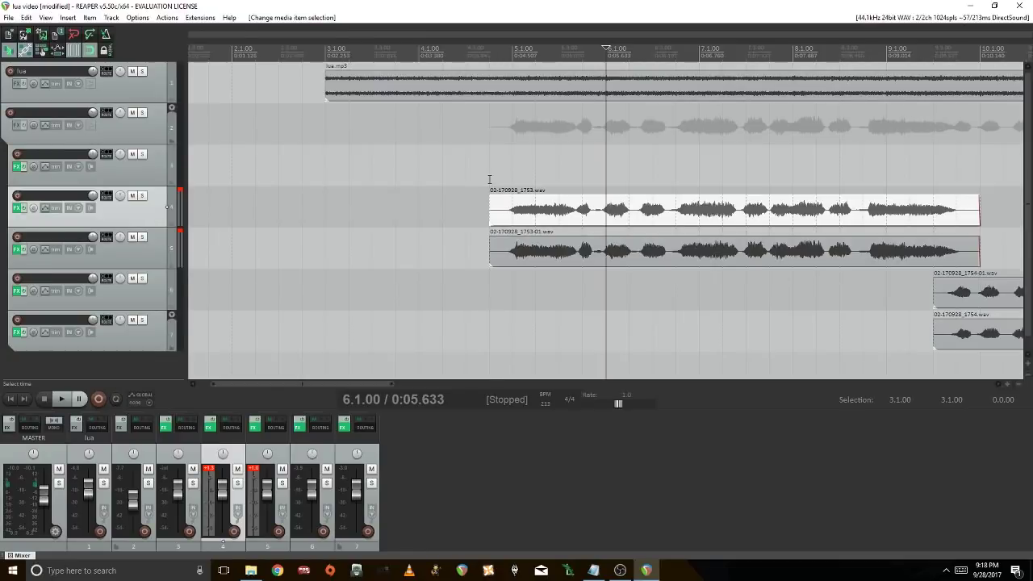
{"action": "left_click", "coordinate": [489, 180]}
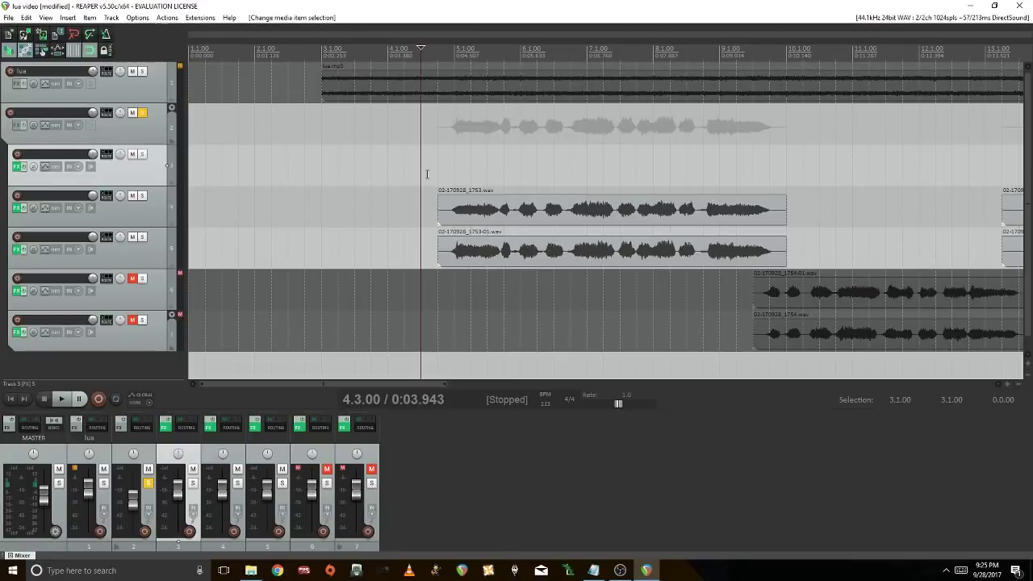
{"action": "key", "text": "space"}
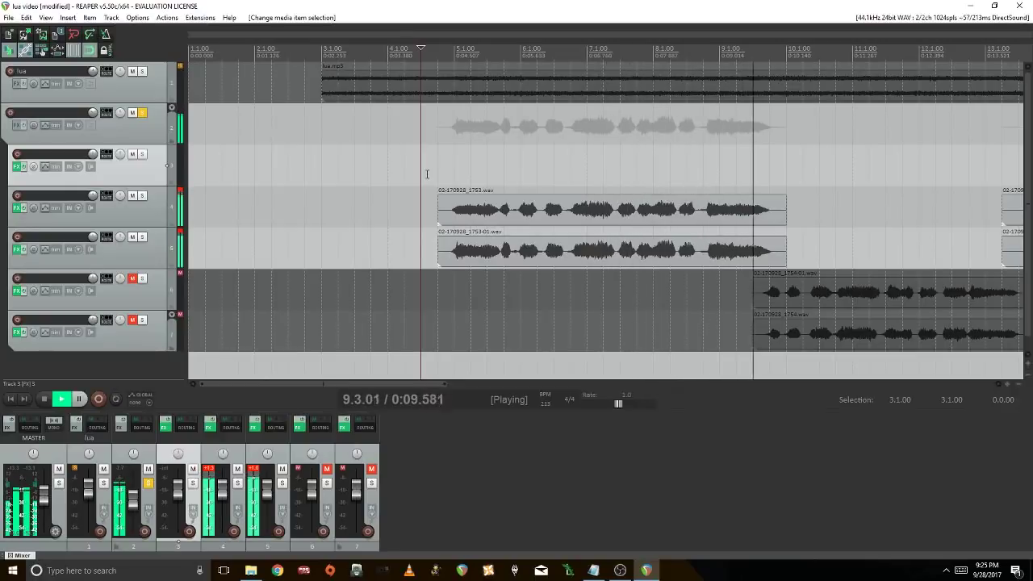
{"action": "key", "text": "space"}
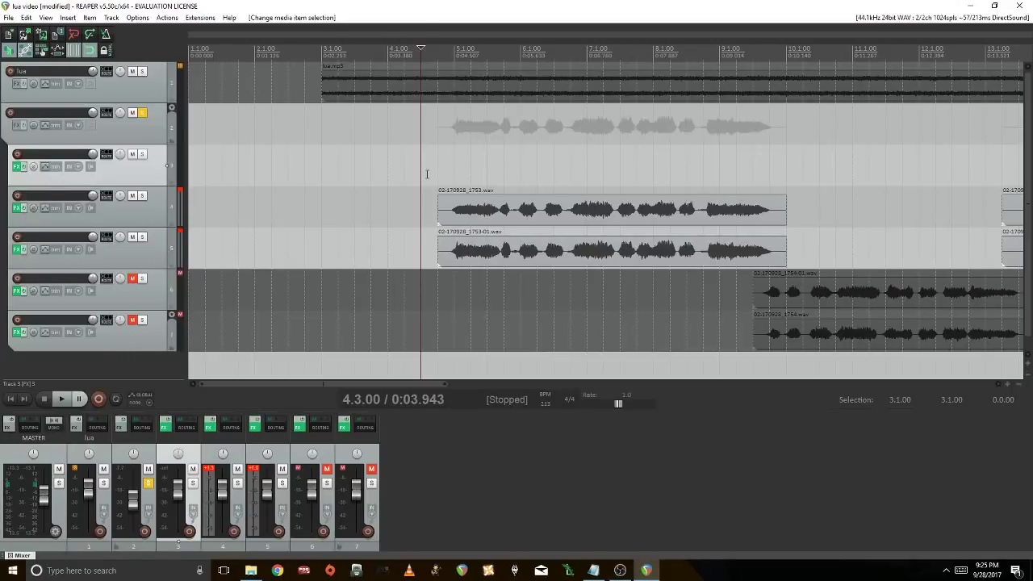
{"action": "left_click", "coordinate": [538, 220]}
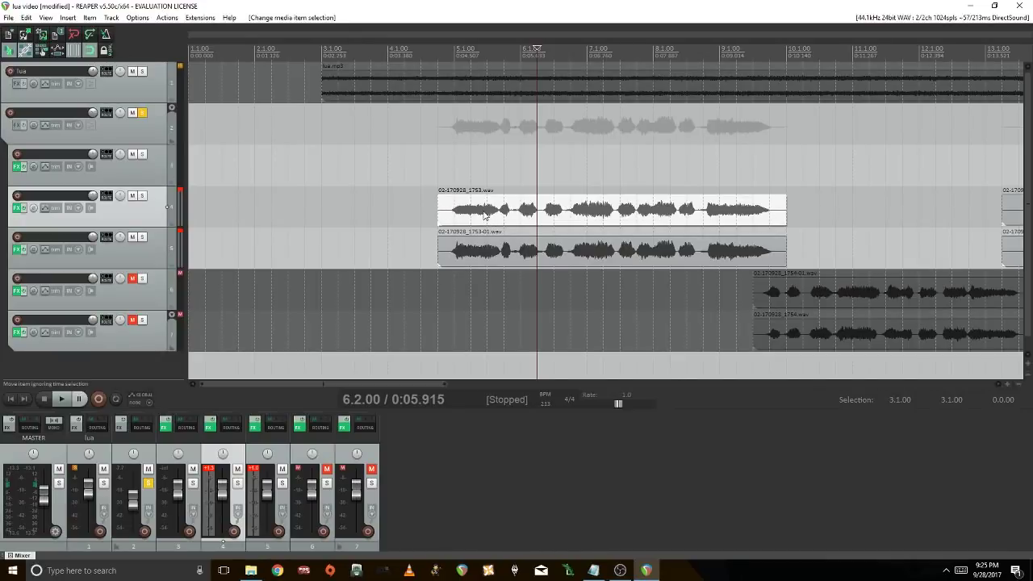
{"action": "left_click", "coordinate": [503, 250]}
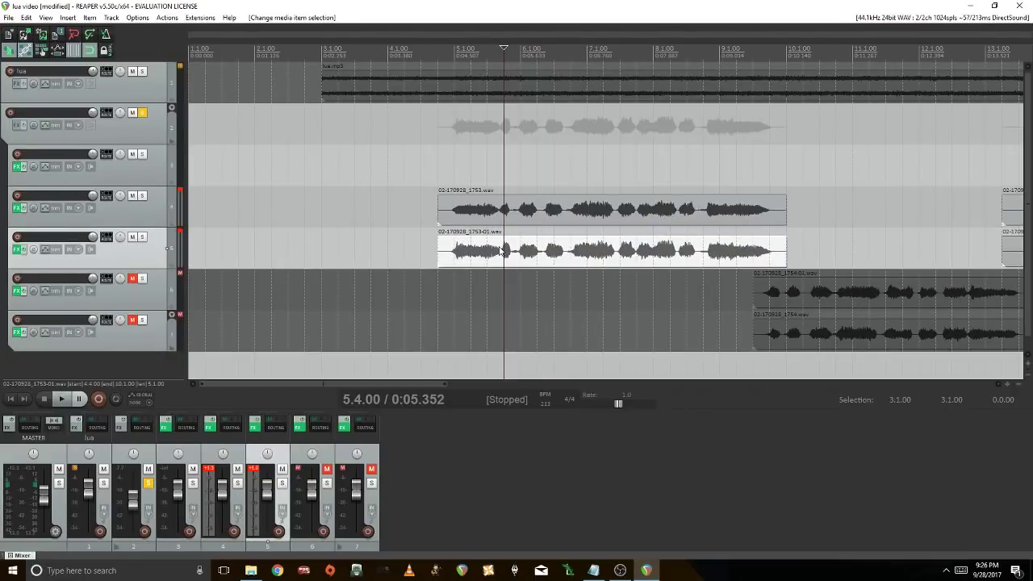
Marquee-select both 1753 takes on tracks 4 and 5, then launch mpl Align takes with Ctrl+Alt+A
{"action": "left_click", "coordinate": [454, 192]}
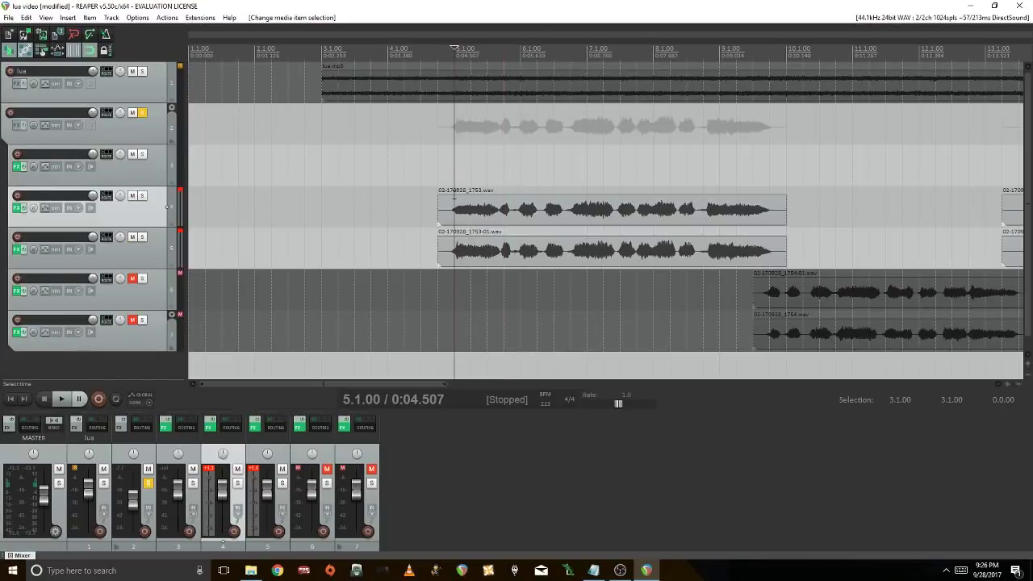
{"action": "left_click_drag", "start_coordinate": [420, 205], "coordinate": [555, 260]}
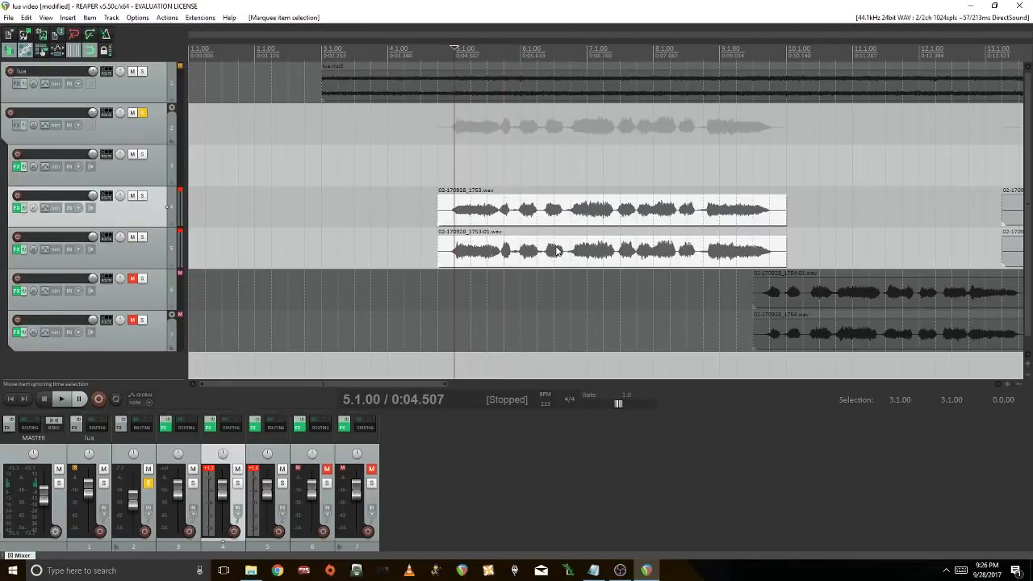
{"action": "left_click", "coordinate": [433, 205]}
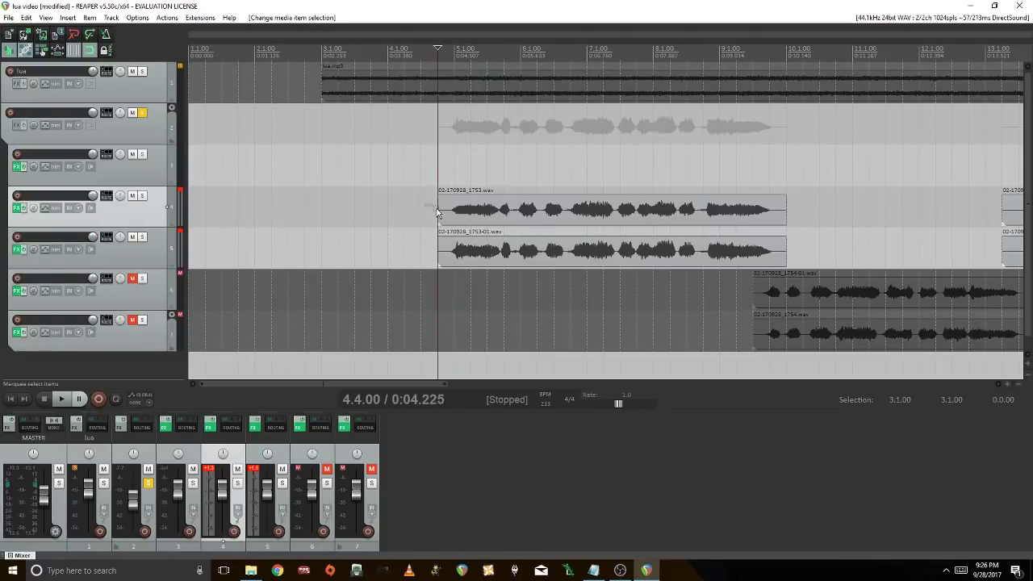
{"action": "left_click_drag", "start_coordinate": [442, 214], "coordinate": [514, 261]}
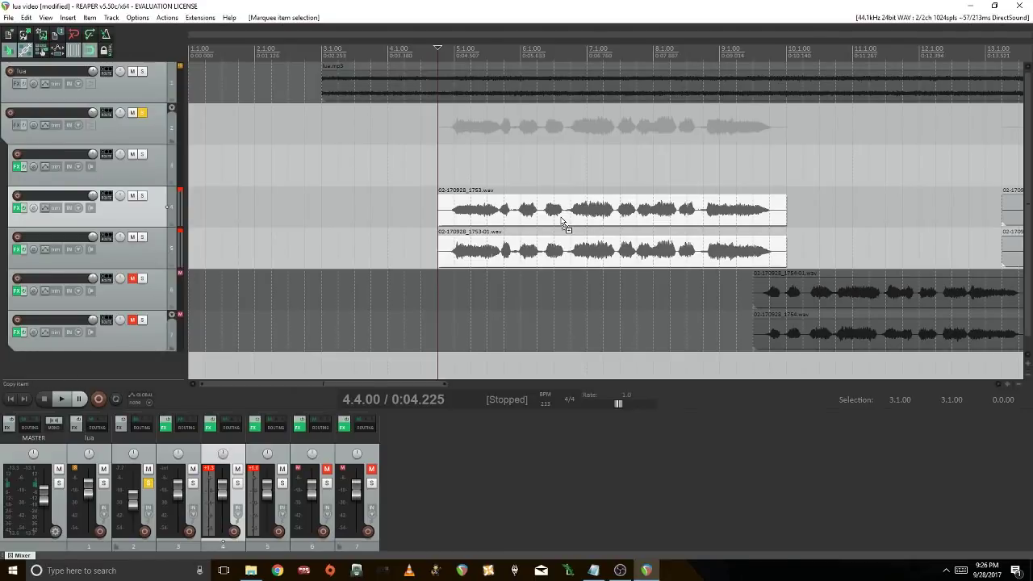
{"action": "key", "text": "ctrl+alt+a"}
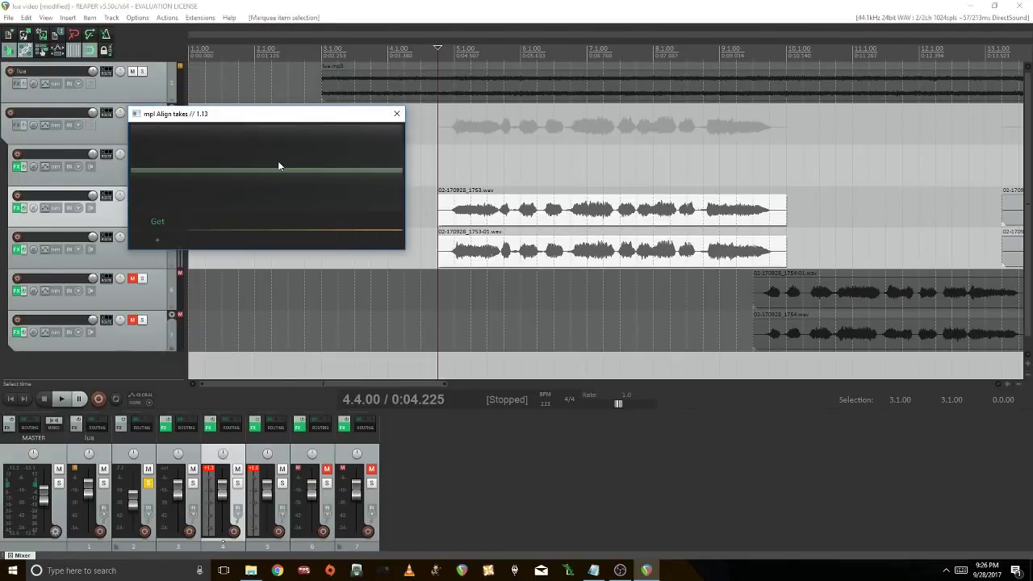
Reposition the Align takes window and Get the takes: 02-170928_1753.wav as Reference, 02-170928_1753-01.wav as Dub
{"action": "left_click_drag", "start_coordinate": [257, 116], "coordinate": [269, 138]}
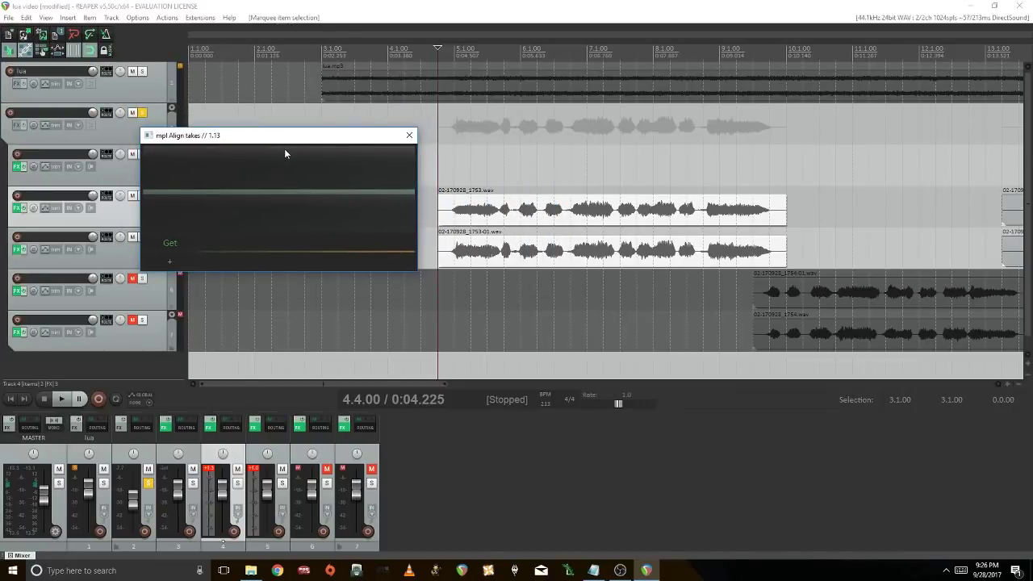
{"action": "left_click", "coordinate": [172, 244]}
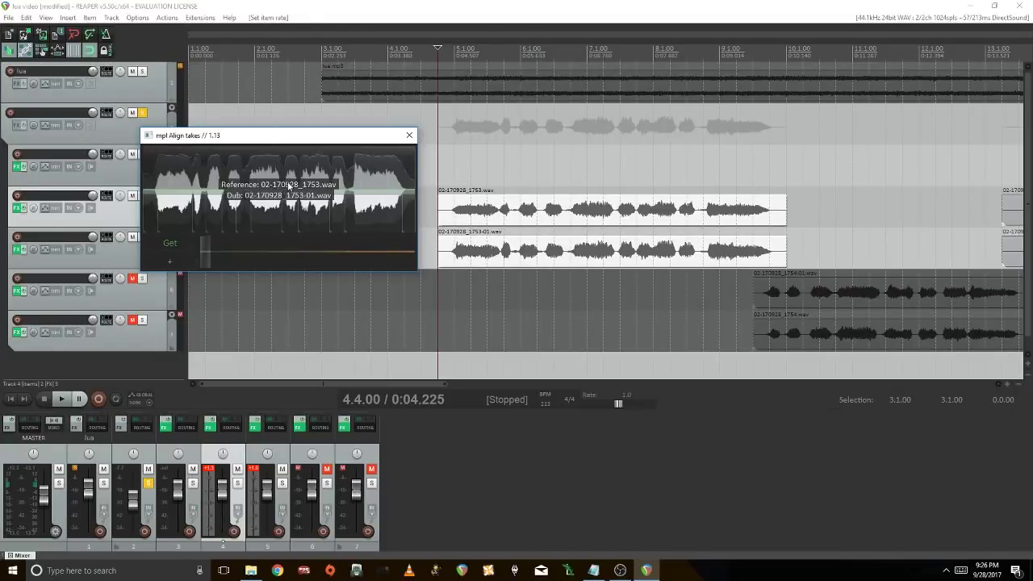
{"action": "left_click", "coordinate": [472, 210]}
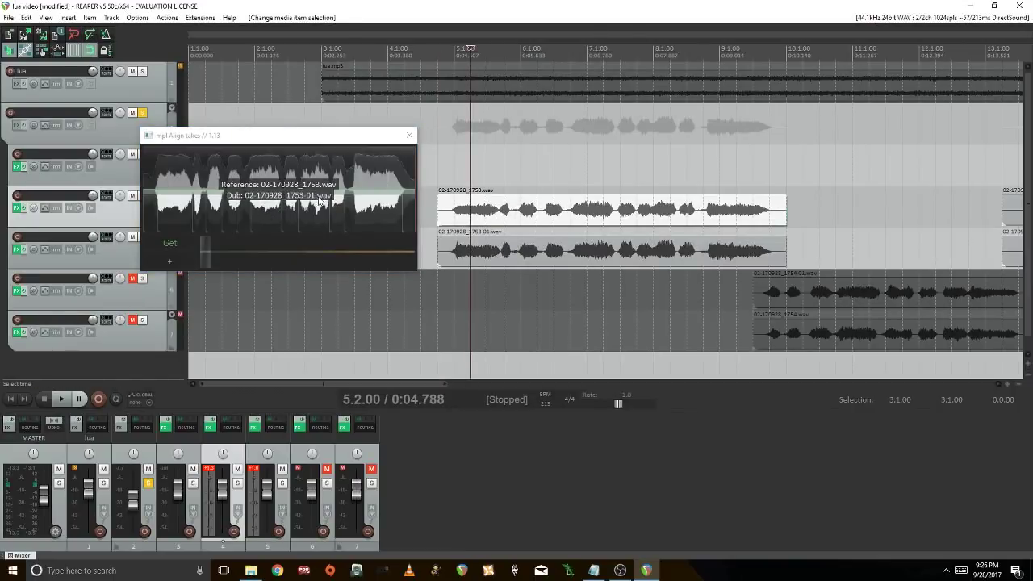
{"action": "left_click", "coordinate": [482, 255]}
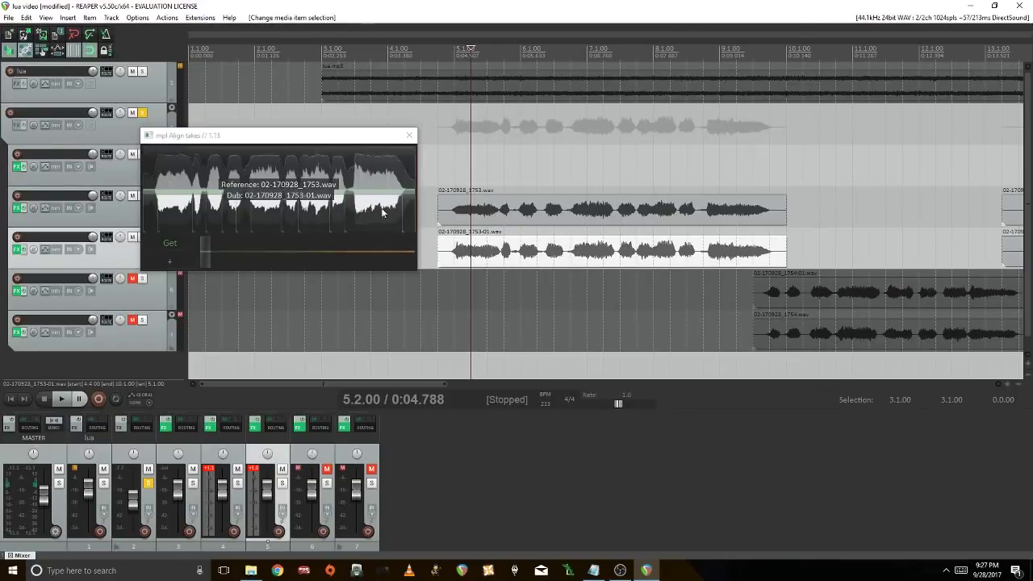
{"action": "left_click_drag", "start_coordinate": [459, 187], "coordinate": [526, 233]}
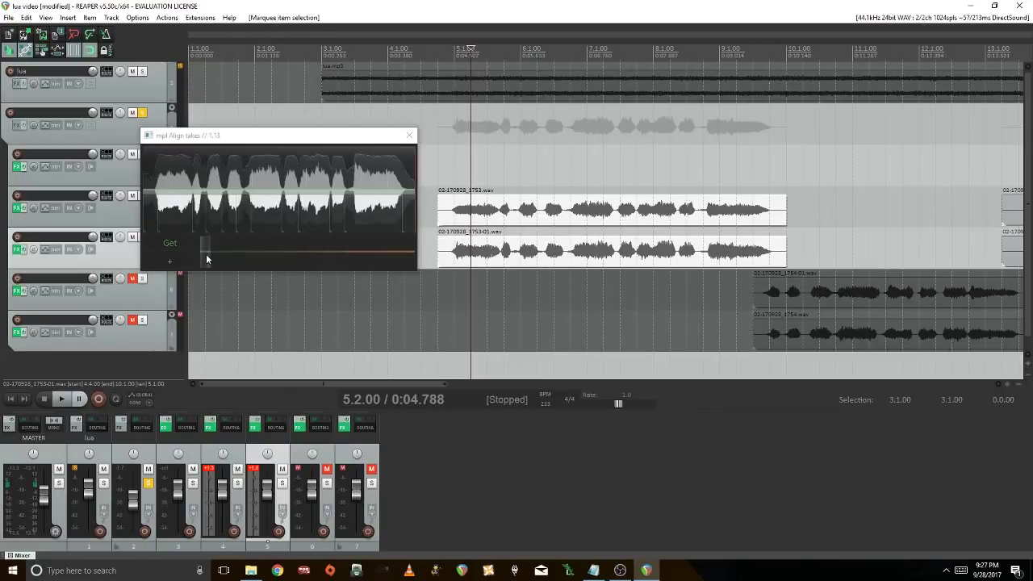
Apply alignment to the 1753 dub take, adjust one stretch marker, and push the strength slider further right
{"action": "left_click", "coordinate": [206, 254]}
{"action": "left_click_drag", "start_coordinate": [202, 252], "coordinate": [197, 252]}
{"action": "left_click", "coordinate": [206, 252]}
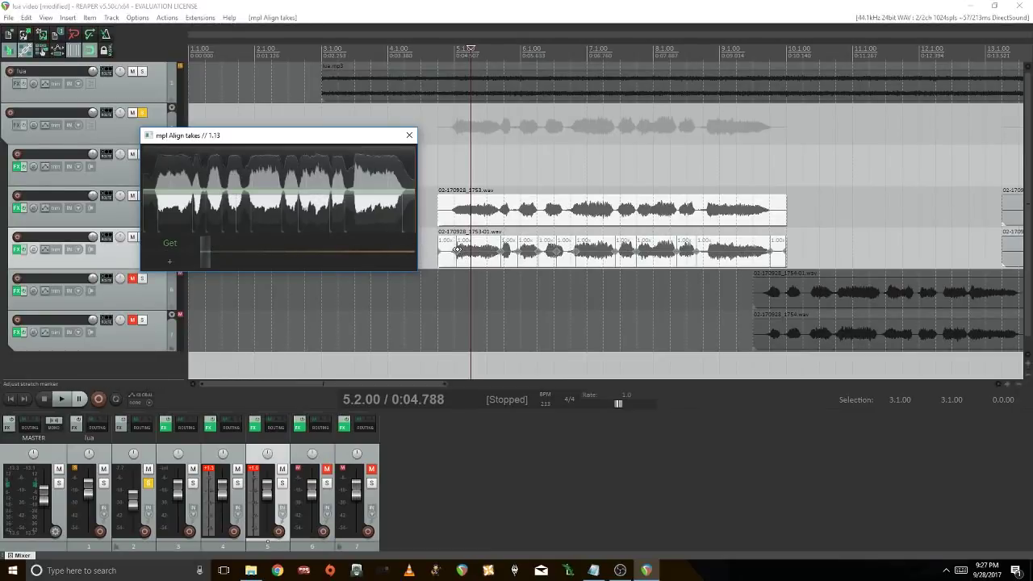
{"action": "left_click", "coordinate": [458, 248]}
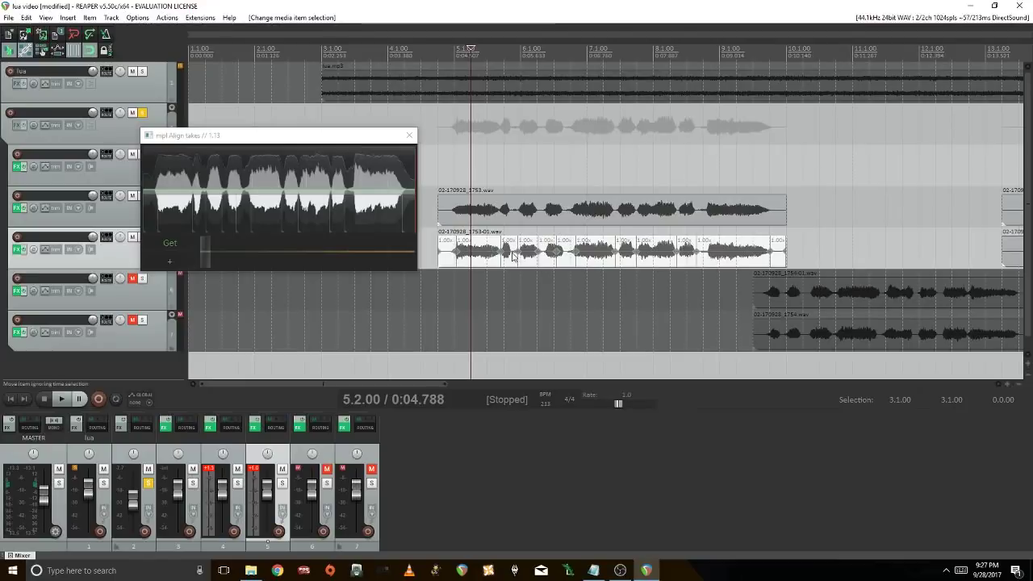
{"action": "left_click_drag", "start_coordinate": [514, 254], "coordinate": [526, 254]}
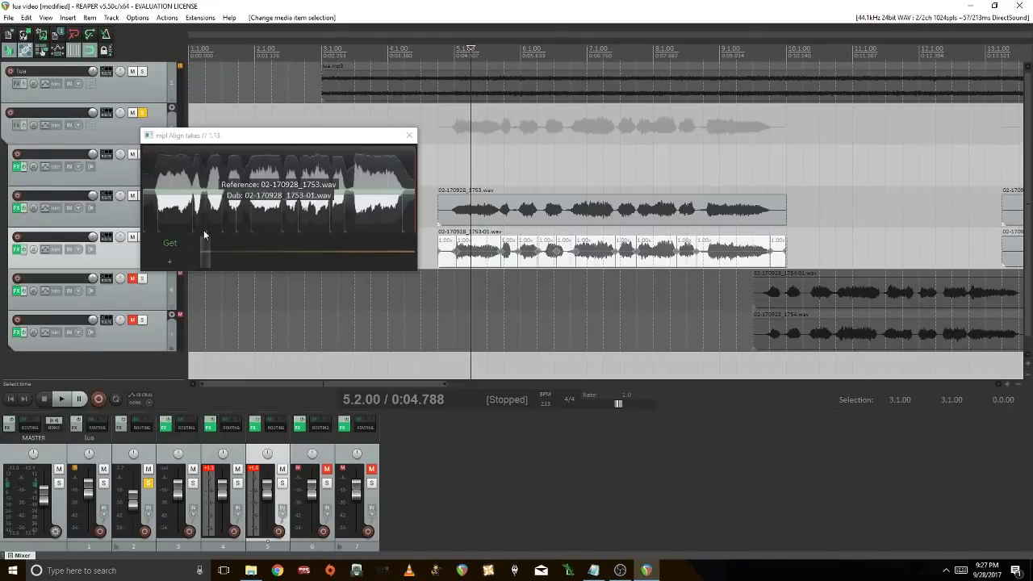
{"action": "mouse_move", "coordinate": [206, 255]}
{"action": "left_mouse_down"}
{"action": "mouse_move", "coordinate": [292, 242]}
{"action": "mouse_move", "coordinate": [413, 251]}
{"action": "left_mouse_up"}
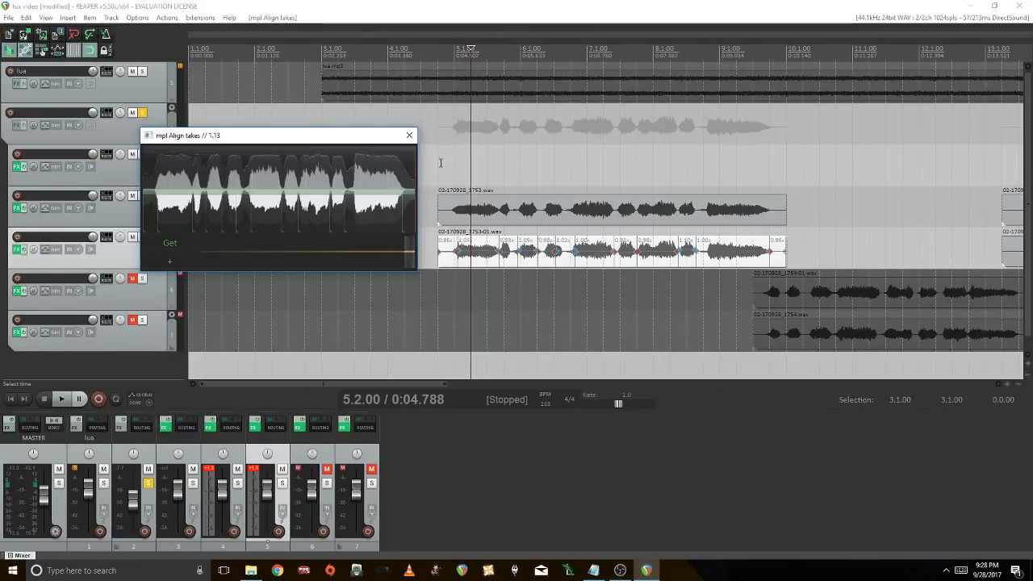
Play the aligned takes, then lower the alignment strength and play again to compare
{"action": "left_click", "coordinate": [441, 162]}
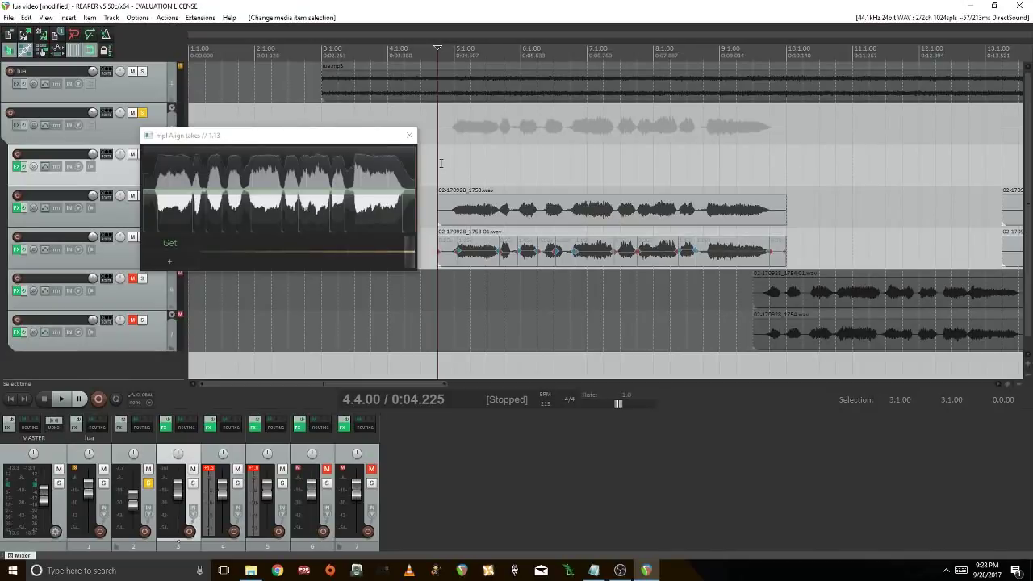
{"action": "key", "text": "space"}
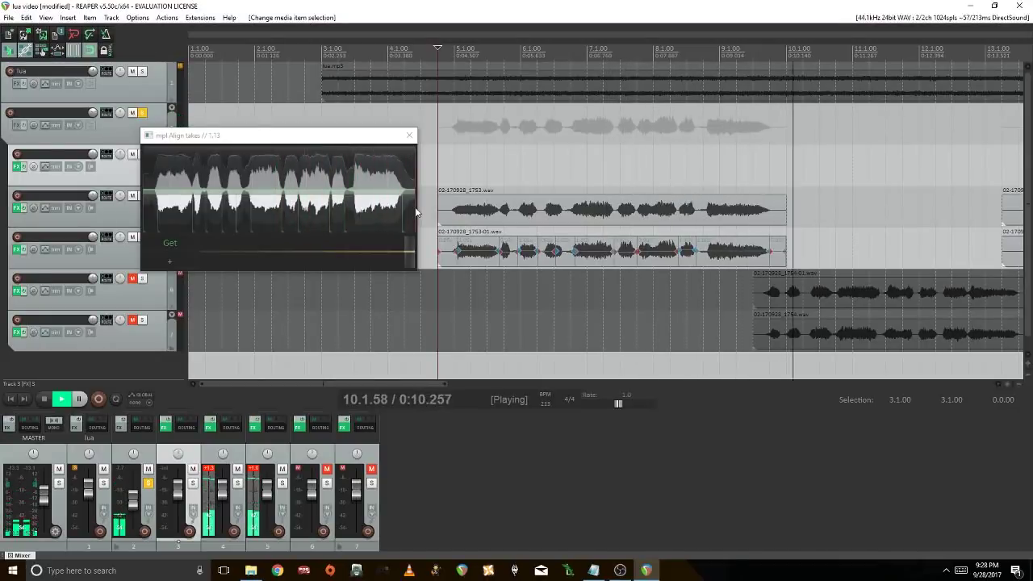
{"action": "key", "text": "space"}
{"action": "left_click", "coordinate": [407, 254]}
{"action": "left_click_drag", "start_coordinate": [407, 254], "coordinate": [214, 253]}
{"action": "key", "text": "space"}
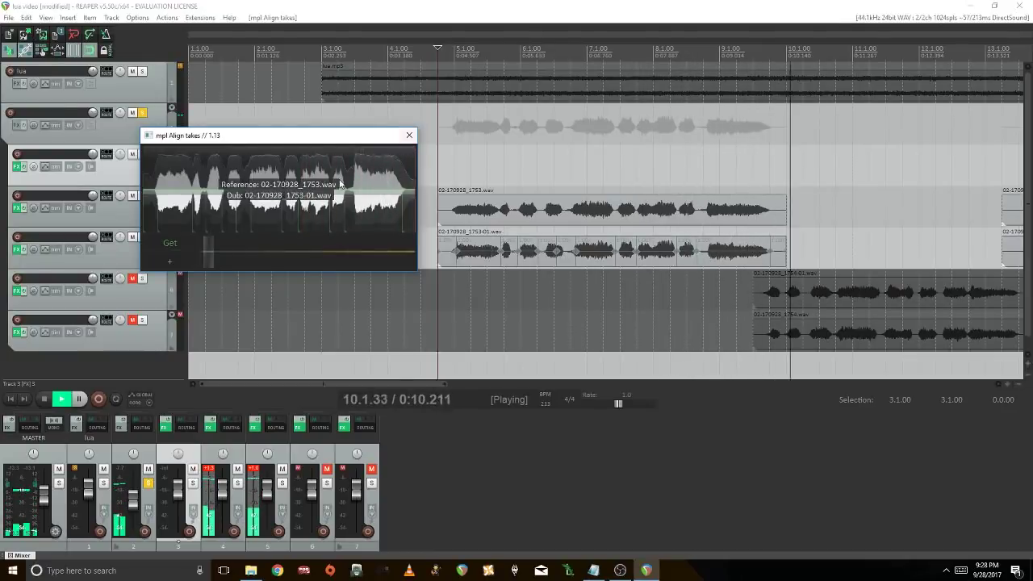
{"action": "key", "text": "space"}
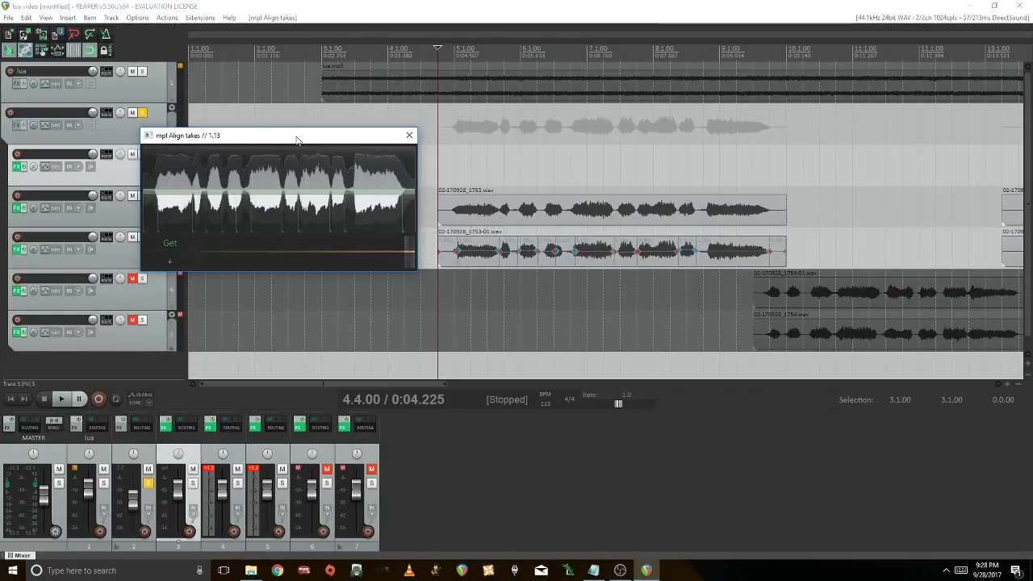
Unsolo track 2 and play all tracks together
{"action": "left_click_drag", "start_coordinate": [298, 140], "coordinate": [325, 51]}
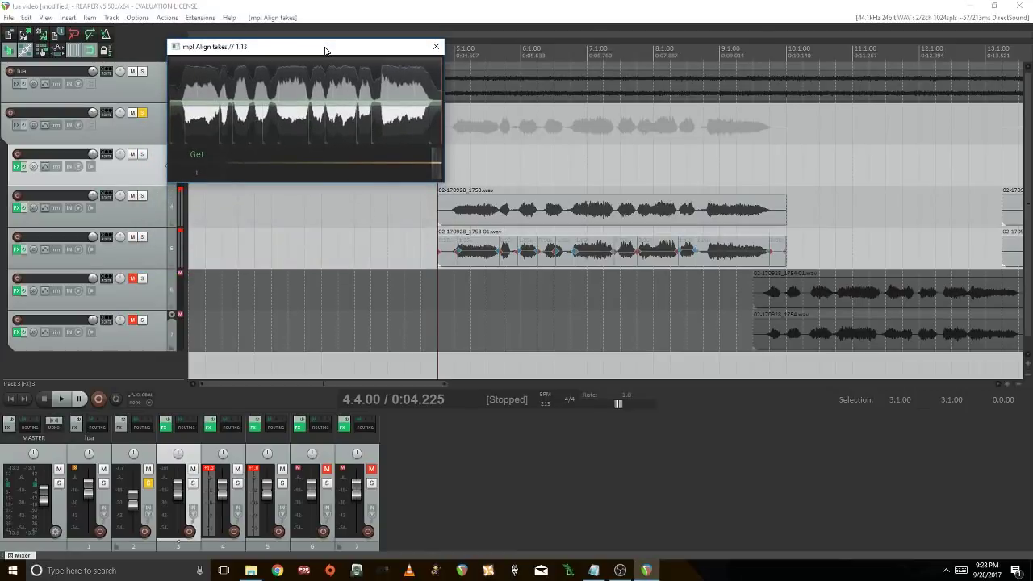
{"action": "left_click", "coordinate": [143, 115]}
{"action": "key", "text": "space"}
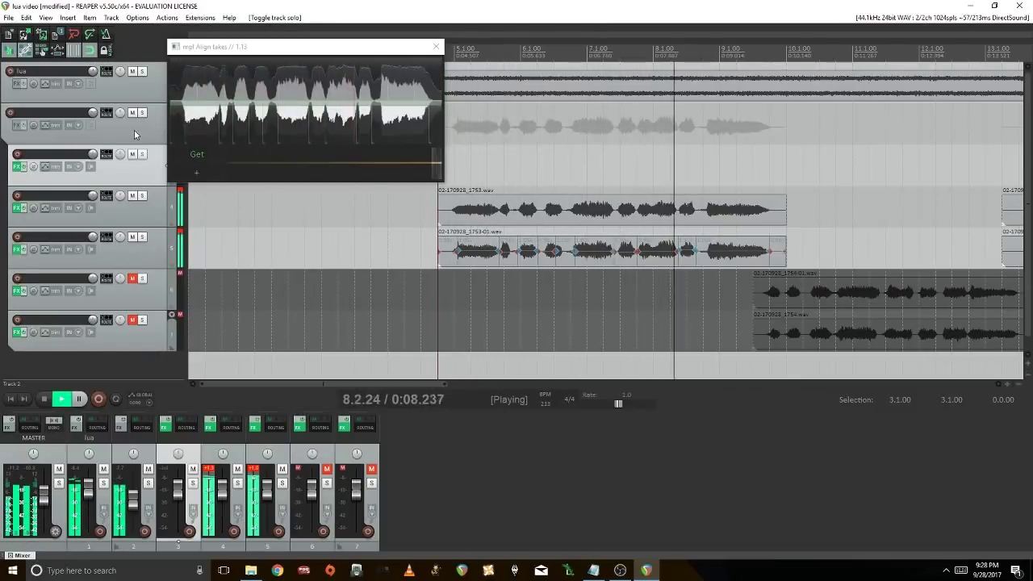
{"action": "key", "text": "space"}
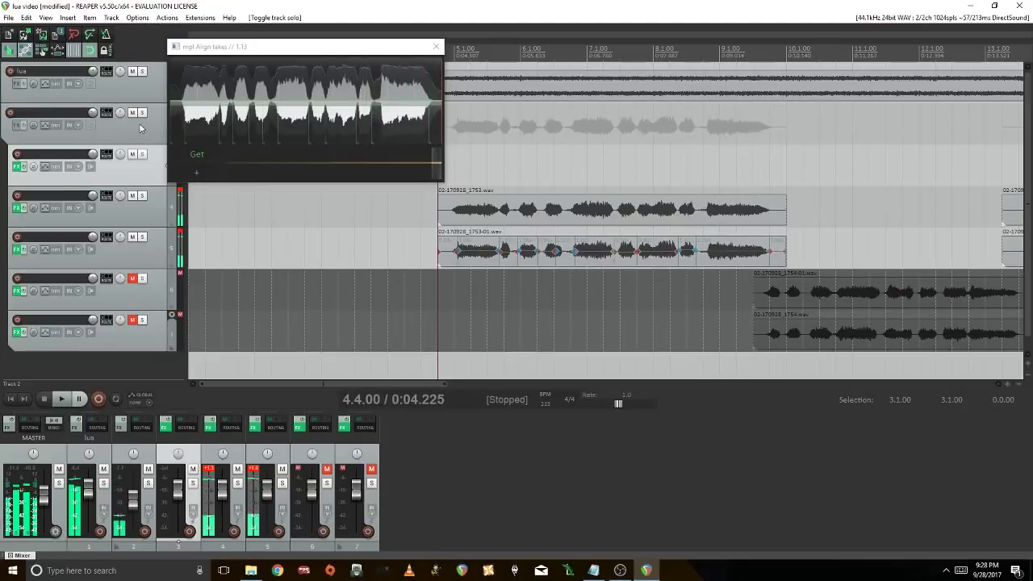
Close the Align Takes window and select the take on track 6
{"action": "left_click", "coordinate": [437, 46]}
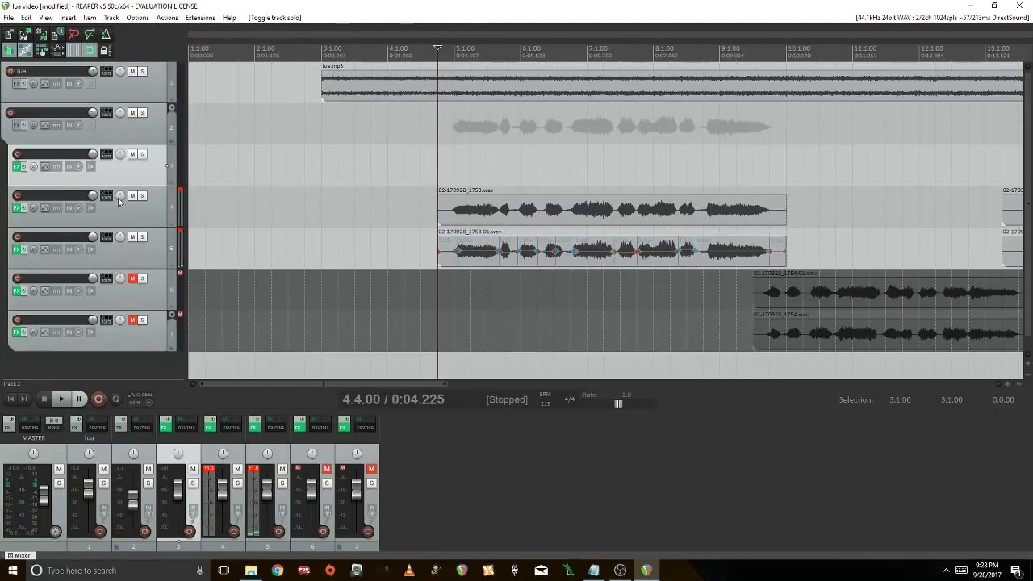
{"action": "scroll", "coordinate": [743, 266], "scroll_direction": "down", "scroll_amount": 3}
{"action": "scroll", "coordinate": [670, 293], "scroll_direction": "up", "scroll_amount": 2}
{"action": "left_click", "coordinate": [691, 294]}
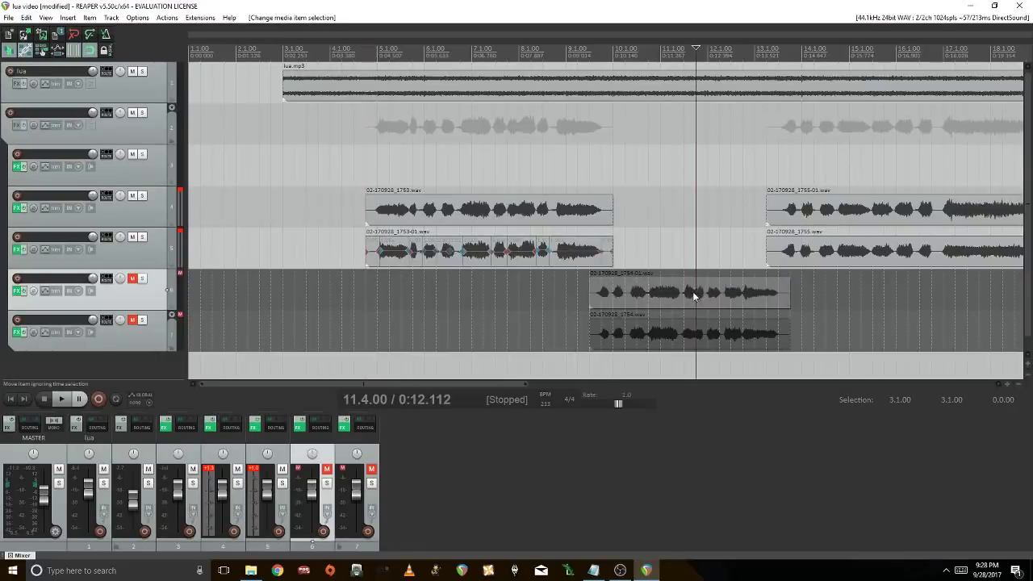
{"action": "scroll", "coordinate": [691, 292], "scroll_direction": "up", "scroll_amount": 2}
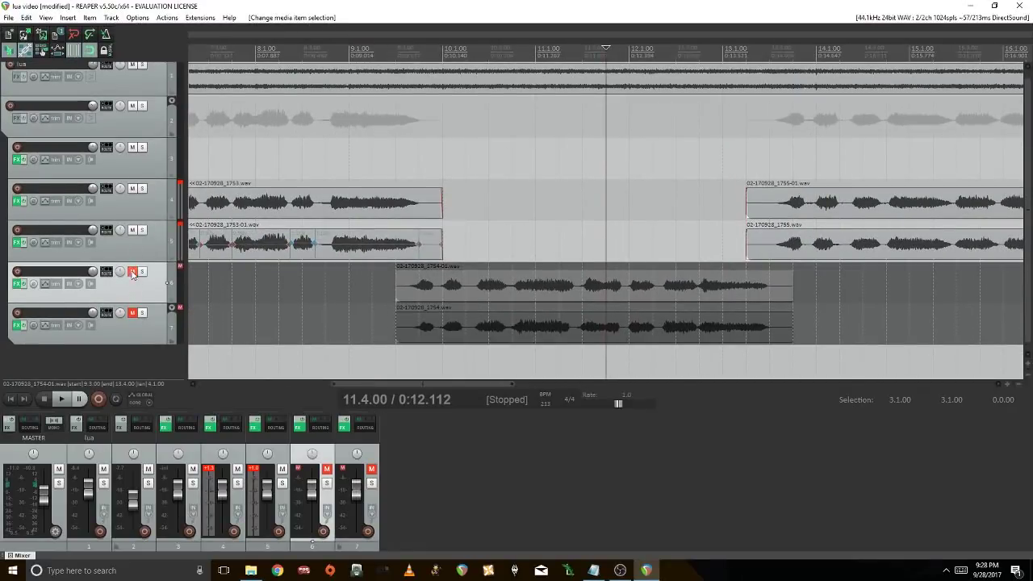
Unmute tracks 6 and 7 and mute tracks 4 and 5
{"action": "left_click", "coordinate": [132, 271]}
{"action": "left_click", "coordinate": [133, 313]}
{"action": "left_click", "coordinate": [133, 231]}
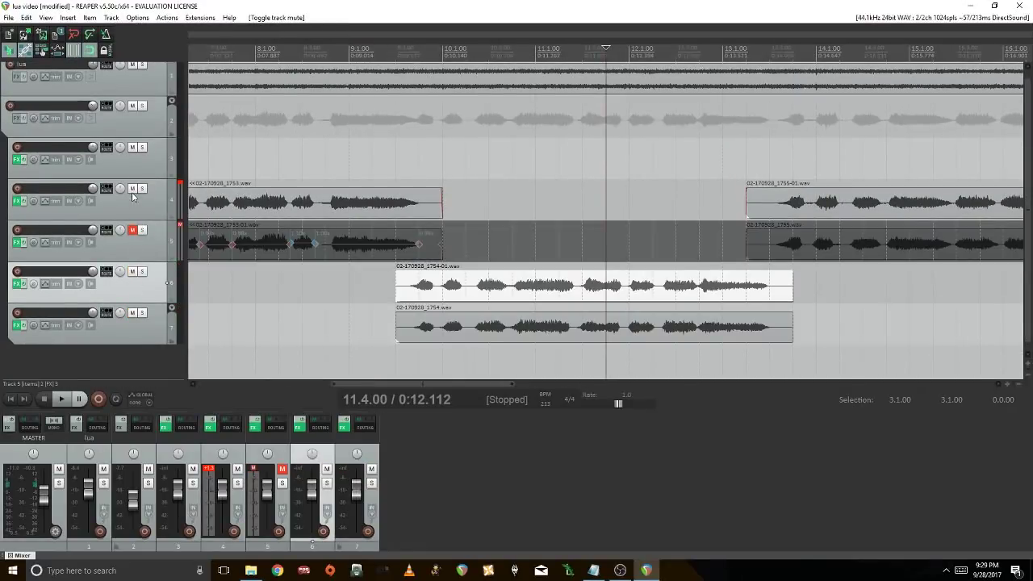
{"action": "left_click", "coordinate": [132, 188]}
Align the track 7 take to track 6 with Align Takes (Ctrl+Shift+A) and play the result
{"action": "left_click_drag", "start_coordinate": [385, 293], "coordinate": [498, 329]}
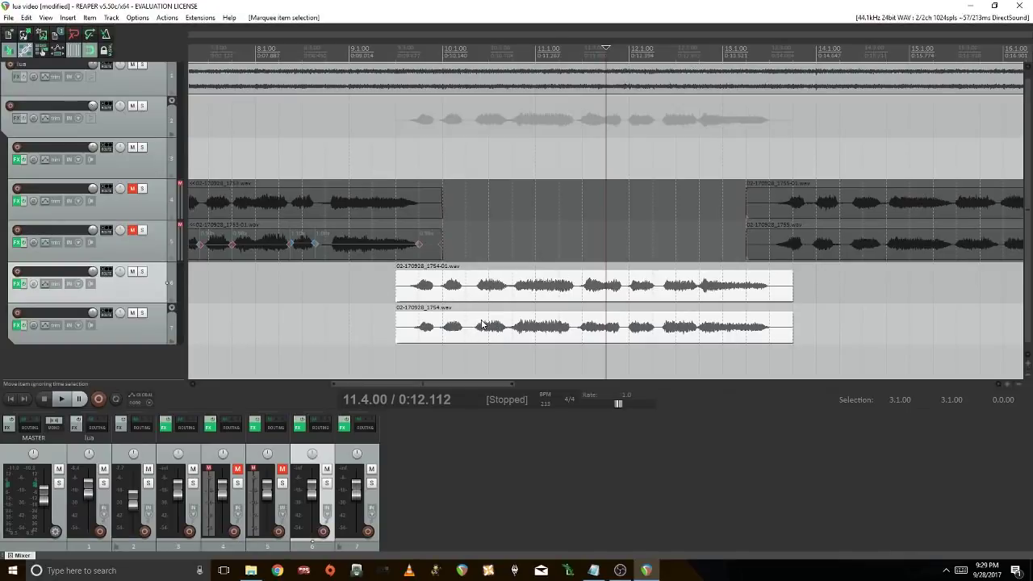
{"action": "key", "text": "ctrl+shift+a"}
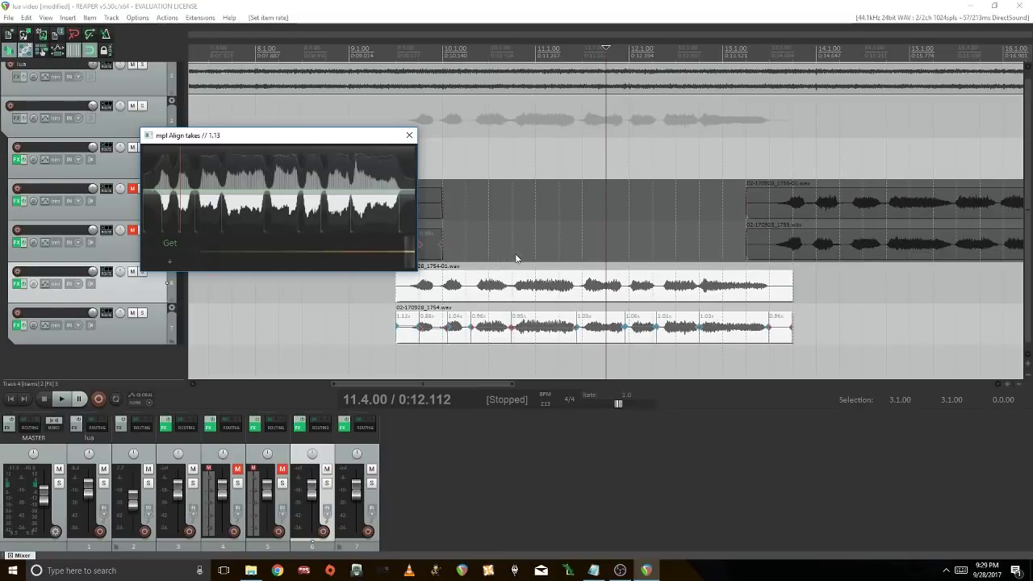
{"action": "left_click", "coordinate": [410, 348]}
{"action": "key", "text": "space"}
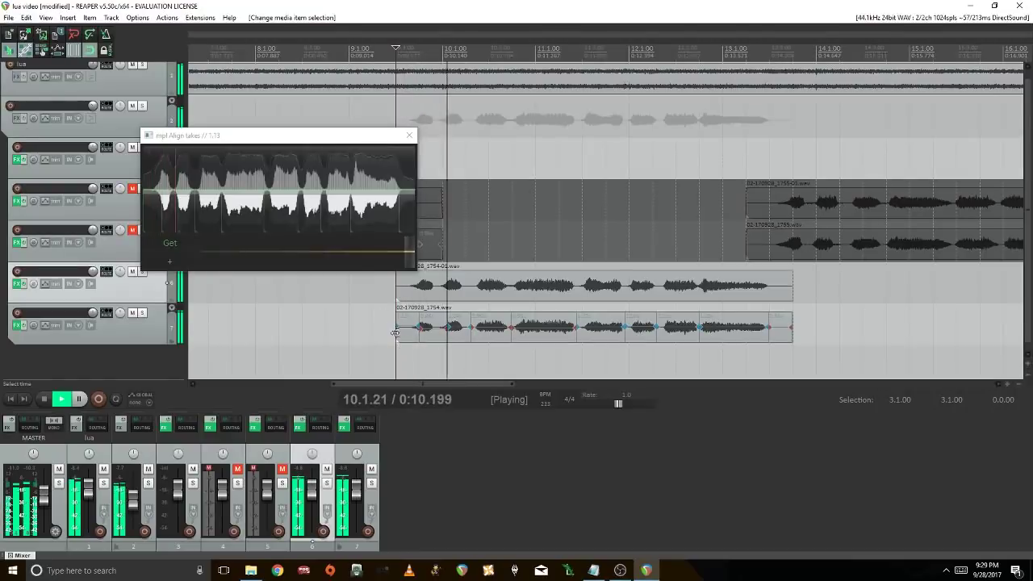
{"action": "key", "text": "space"}
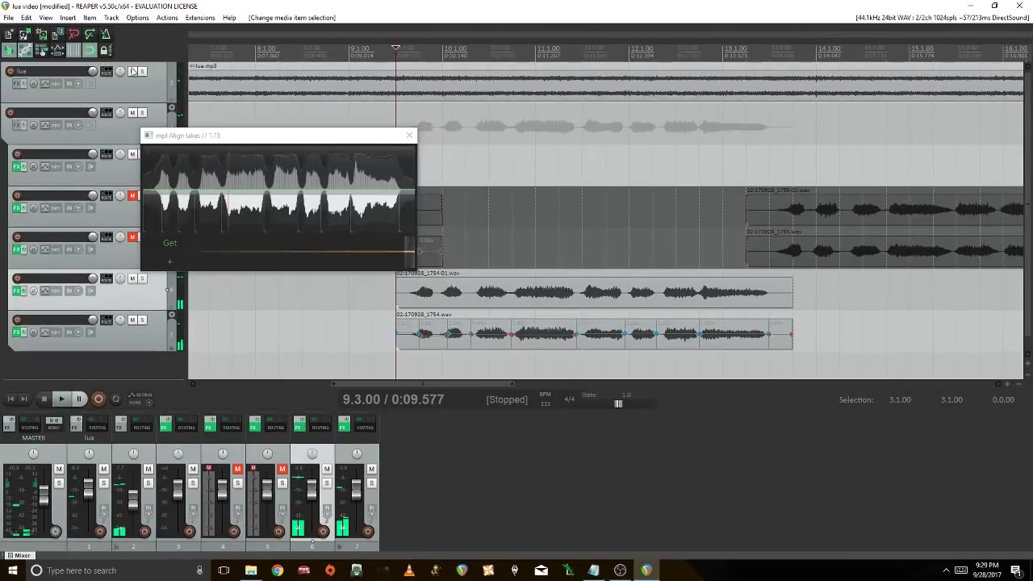
Mute the lua track and play the aligned pair again
{"action": "key", "text": "F5"}
{"action": "key", "text": "space"}
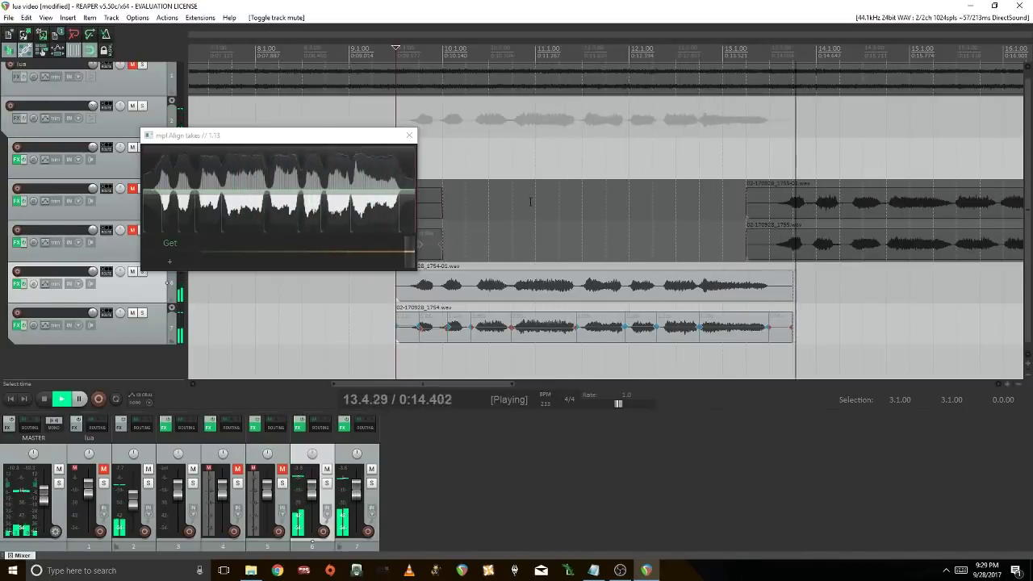
{"action": "key", "text": "space"}
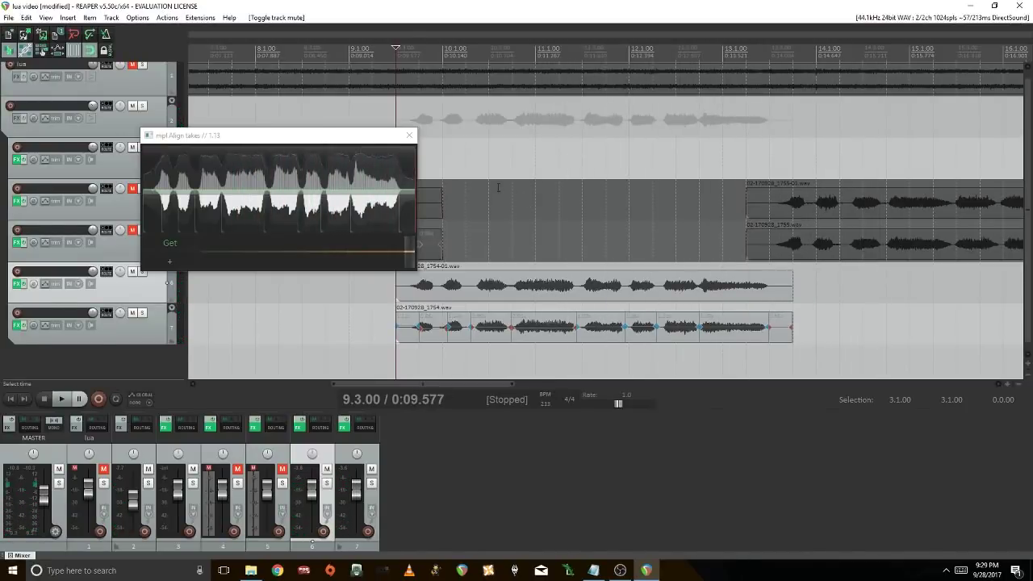
Split the track 7 dub take at two points around bars 11–12
{"action": "left_click", "coordinate": [409, 135]}
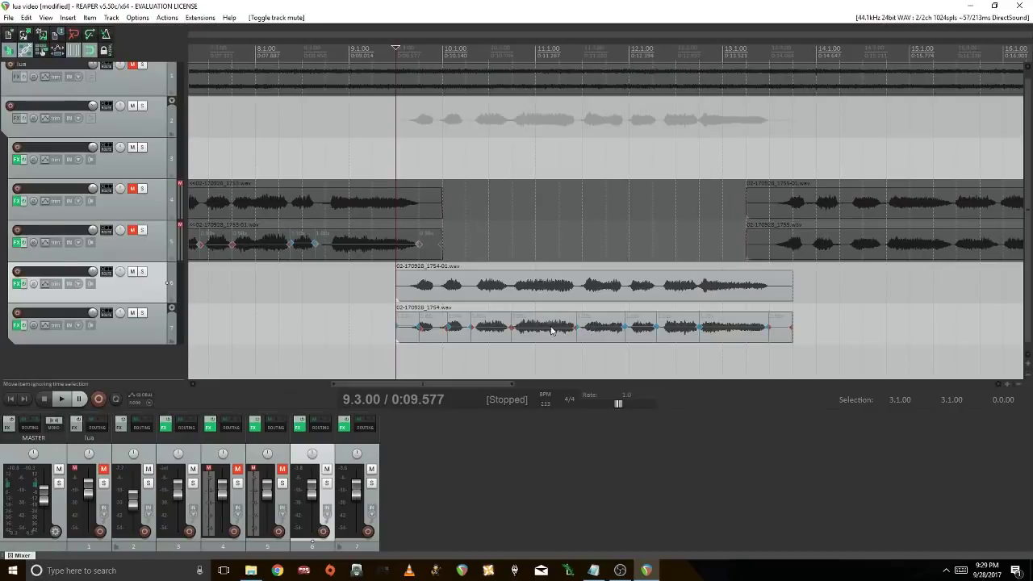
{"action": "left_click", "coordinate": [579, 329]}
{"action": "scroll", "coordinate": [593, 336], "scroll_direction": "up", "scroll_amount": 3}
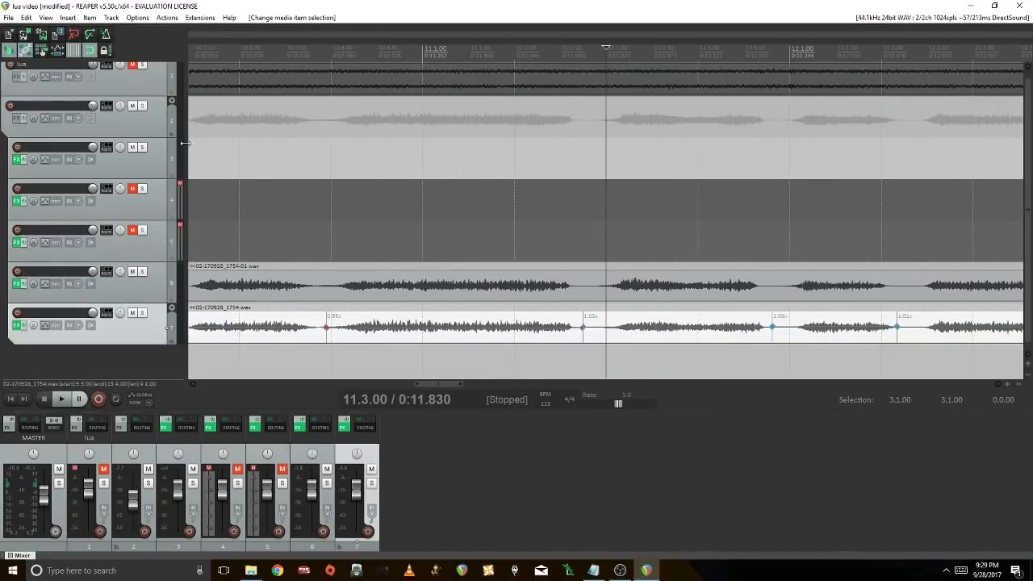
{"action": "left_click", "coordinate": [587, 332]}
{"action": "key", "text": "s"}
{"action": "left_click", "coordinate": [770, 337]}
{"action": "key", "text": "s"}
Nudge the middle piece, undo the change, and zoom back out
{"action": "mouse_move", "coordinate": [752, 334]}
{"action": "left_mouse_down"}
{"action": "mouse_move", "coordinate": [771, 328]}
{"action": "mouse_move", "coordinate": [753, 339]}
{"action": "left_mouse_up"}
{"action": "key", "text": "ctrl+z"}
{"action": "scroll", "coordinate": [752, 334], "scroll_direction": "down", "scroll_amount": 5}
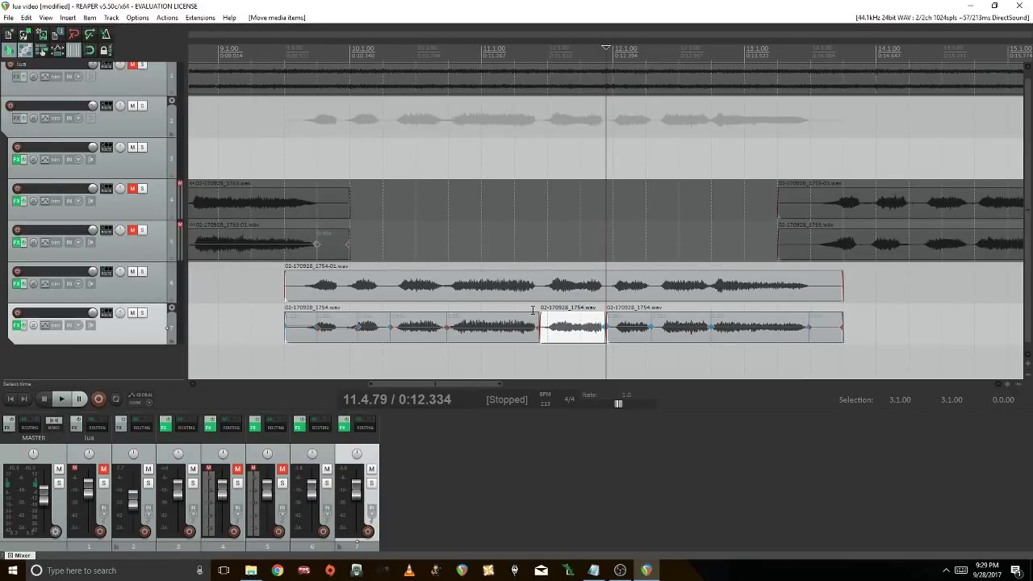
{"action": "scroll", "coordinate": [532, 310], "scroll_direction": "down", "scroll_amount": 5}
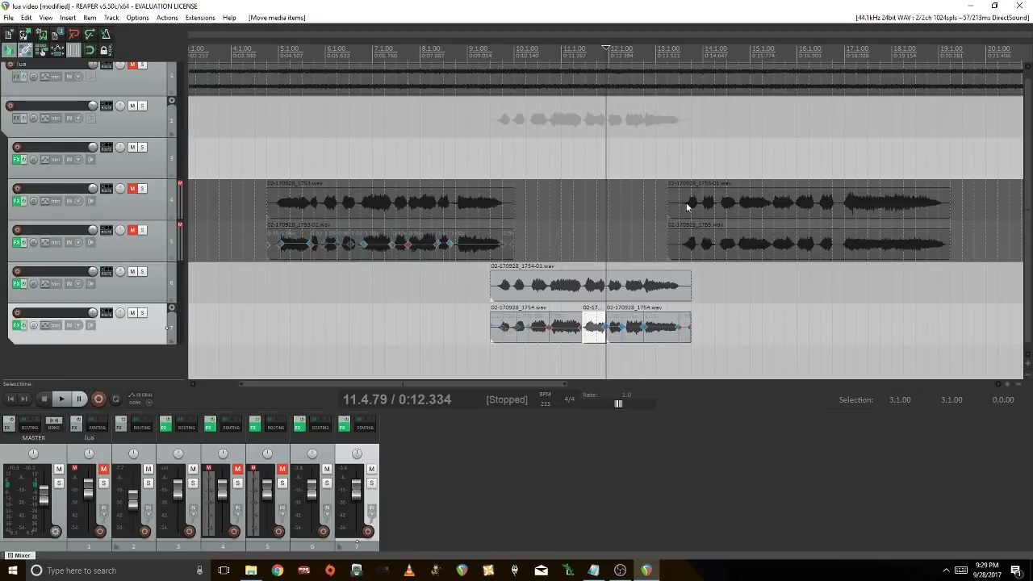
Mute tracks 6 and 7 and unmute tracks 4 and 5
{"action": "left_click", "coordinate": [809, 209]}
{"action": "scroll", "coordinate": [808, 209], "scroll_direction": "up", "scroll_amount": 3}
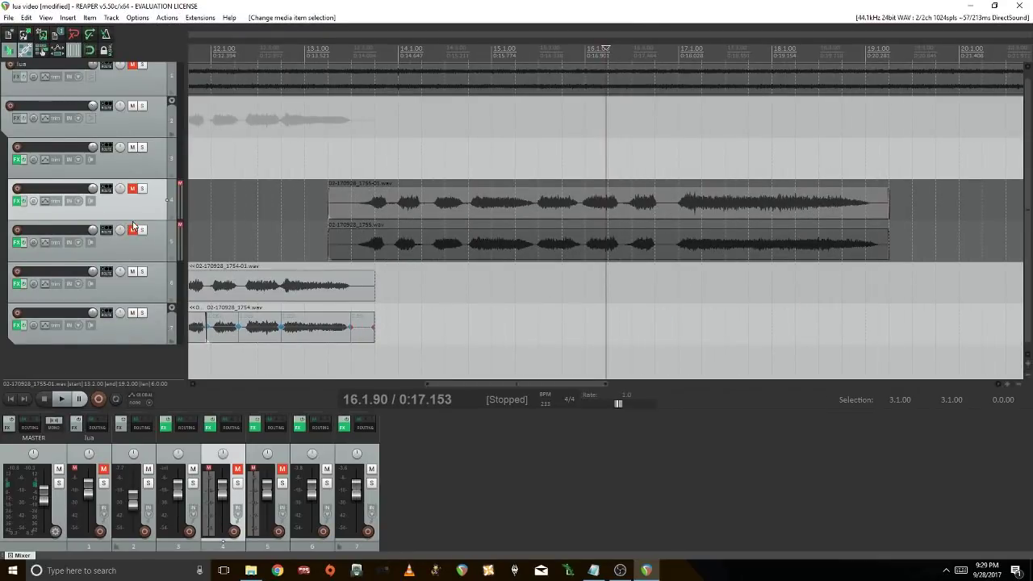
{"action": "left_click", "coordinate": [132, 272]}
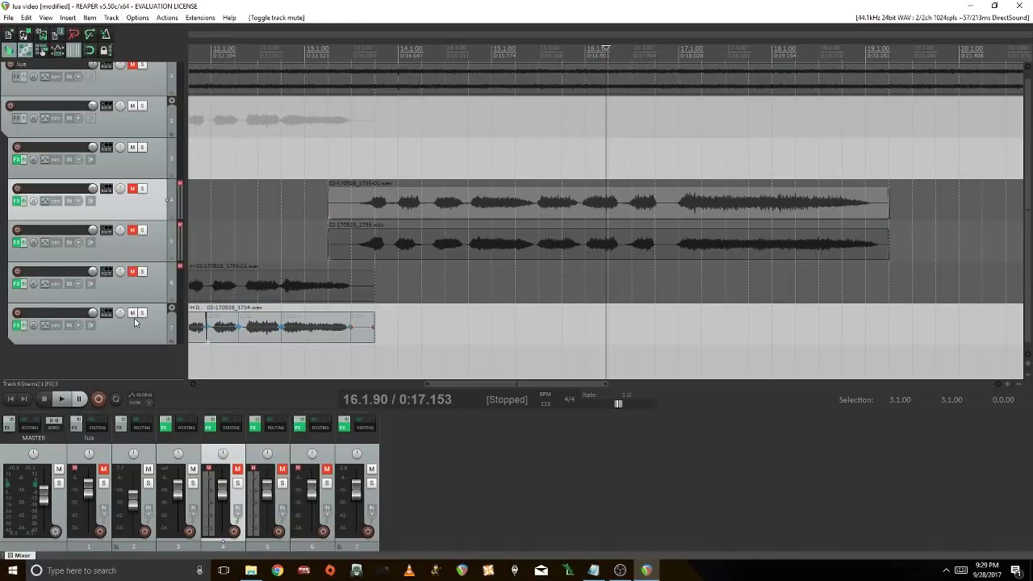
{"action": "left_click", "coordinate": [133, 313]}
{"action": "left_click", "coordinate": [132, 233]}
{"action": "left_click", "coordinate": [132, 191]}
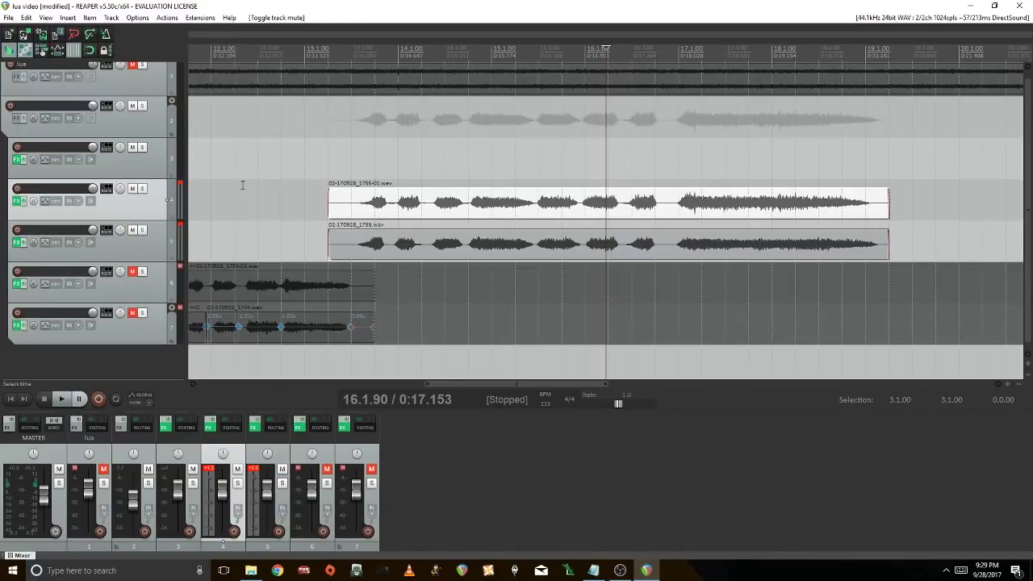
Align the track 5 dub to the track 4 reference with Align Takes, adding stretch markers
{"action": "left_click_drag", "start_coordinate": [310, 180], "coordinate": [587, 255]}
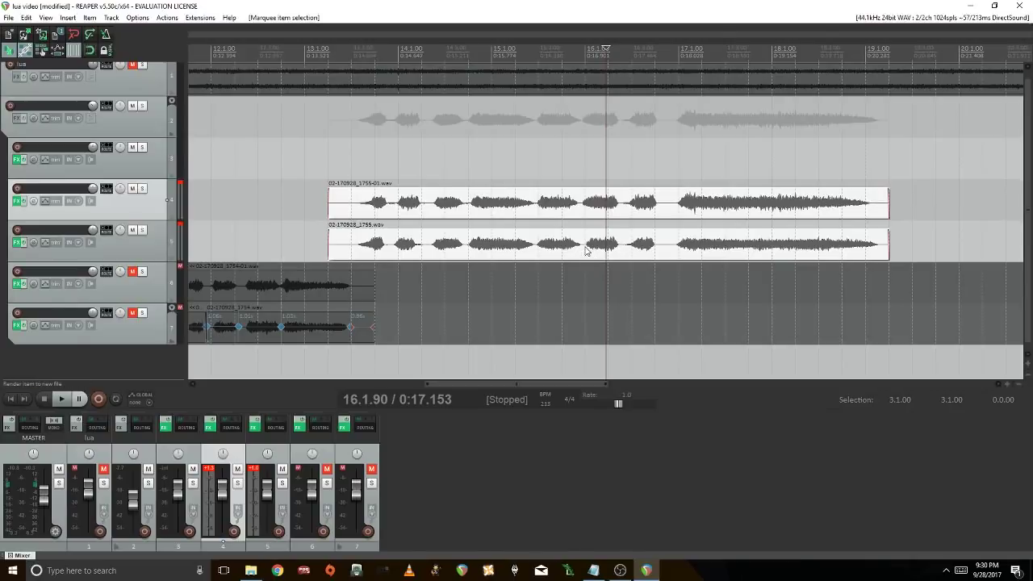
{"action": "key", "text": "a"}
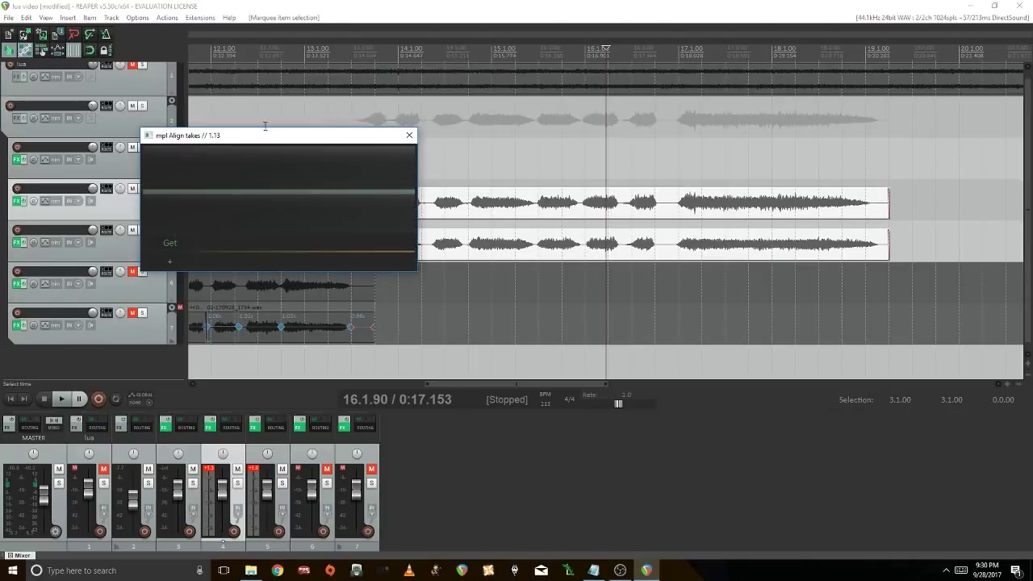
{"action": "left_click_drag", "start_coordinate": [263, 131], "coordinate": [159, 37]}
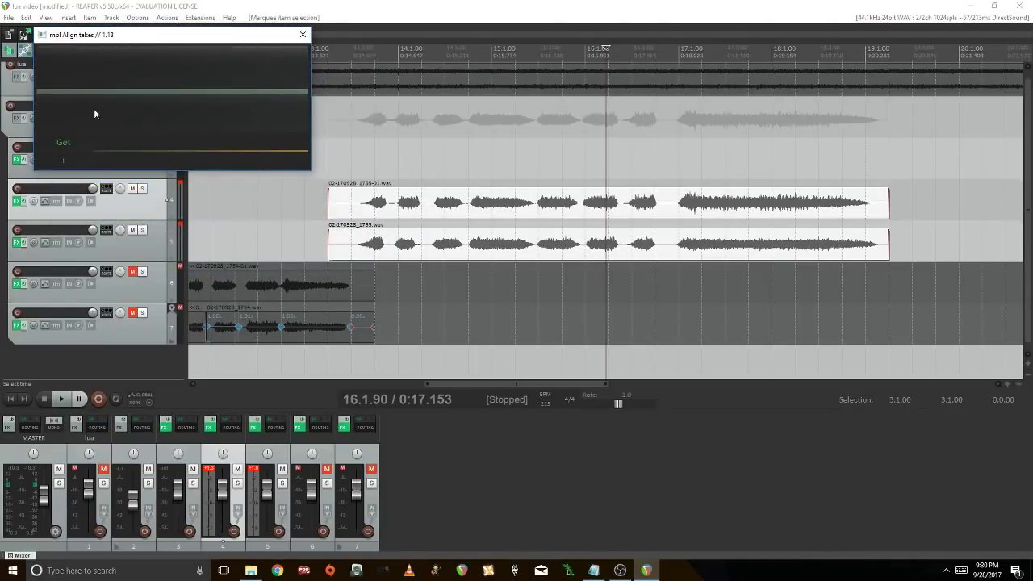
{"action": "left_click_drag", "start_coordinate": [489, 179], "coordinate": [526, 251]}
{"action": "left_click", "coordinate": [64, 143]}
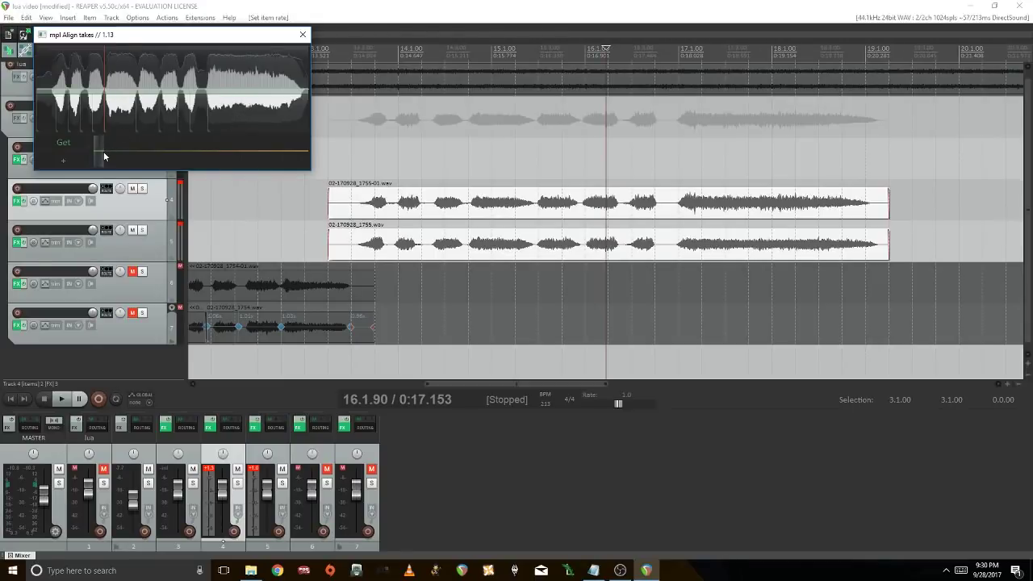
{"action": "mouse_move", "coordinate": [98, 153]}
{"action": "left_mouse_down"}
{"action": "mouse_move", "coordinate": [306, 149]}
{"action": "mouse_move", "coordinate": [195, 156]}
{"action": "mouse_move", "coordinate": [83, 142]}
{"action": "mouse_move", "coordinate": [101, 151]}
{"action": "mouse_move", "coordinate": [88, 154]}
{"action": "left_mouse_up"}
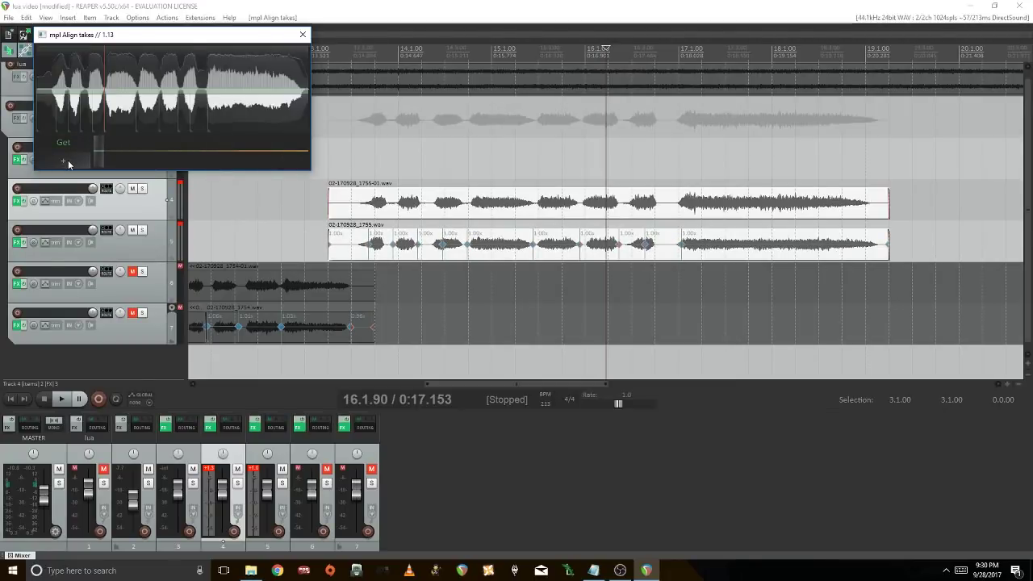
Reveal the Align Takes Scaling, Threshold, Rise/Fall and Filter Area knobs, then select the track 5 dub
{"action": "left_click", "coordinate": [68, 160]}
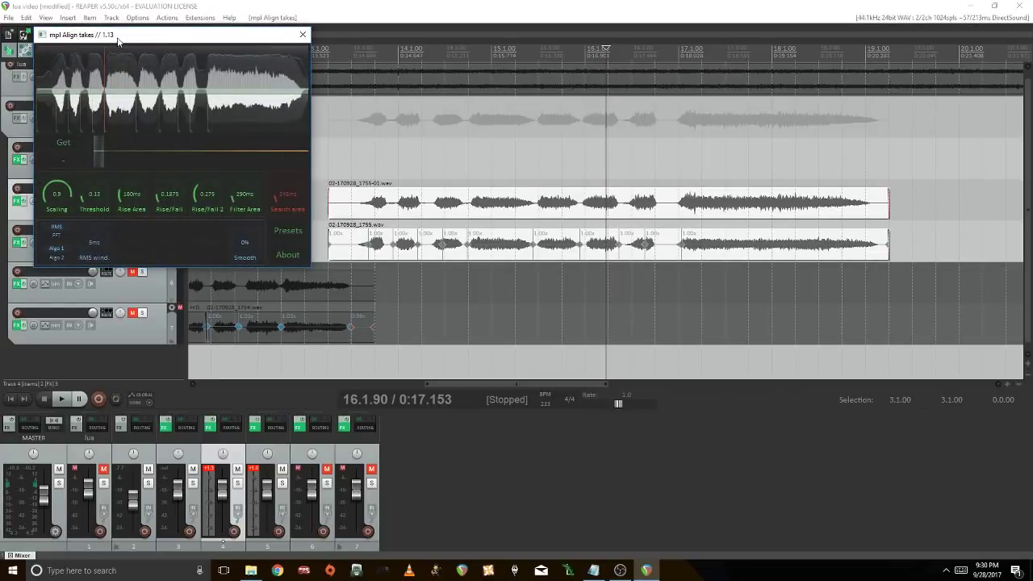
{"action": "left_click_drag", "start_coordinate": [117, 37], "coordinate": [148, 145]}
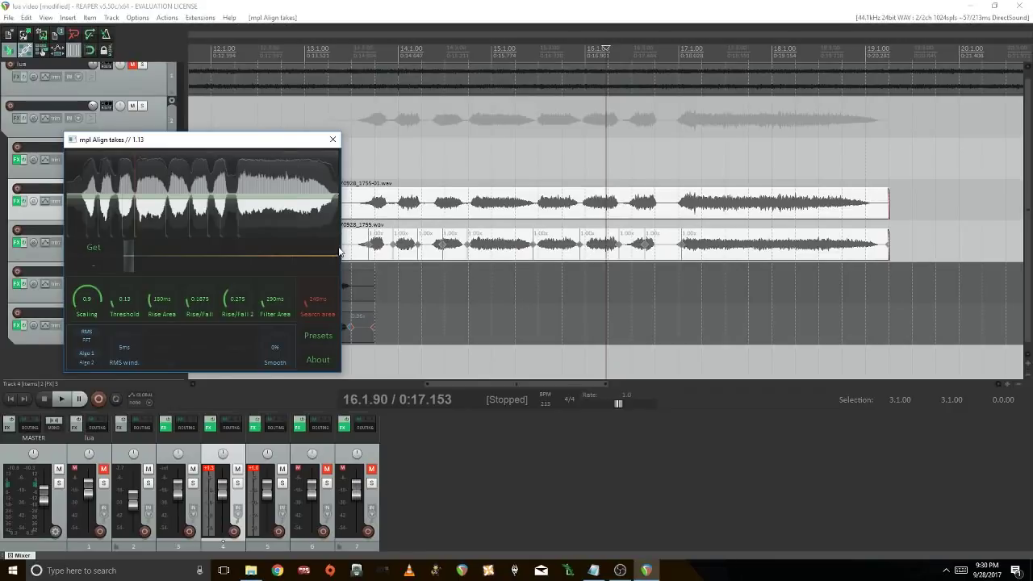
{"action": "left_click", "coordinate": [444, 255]}
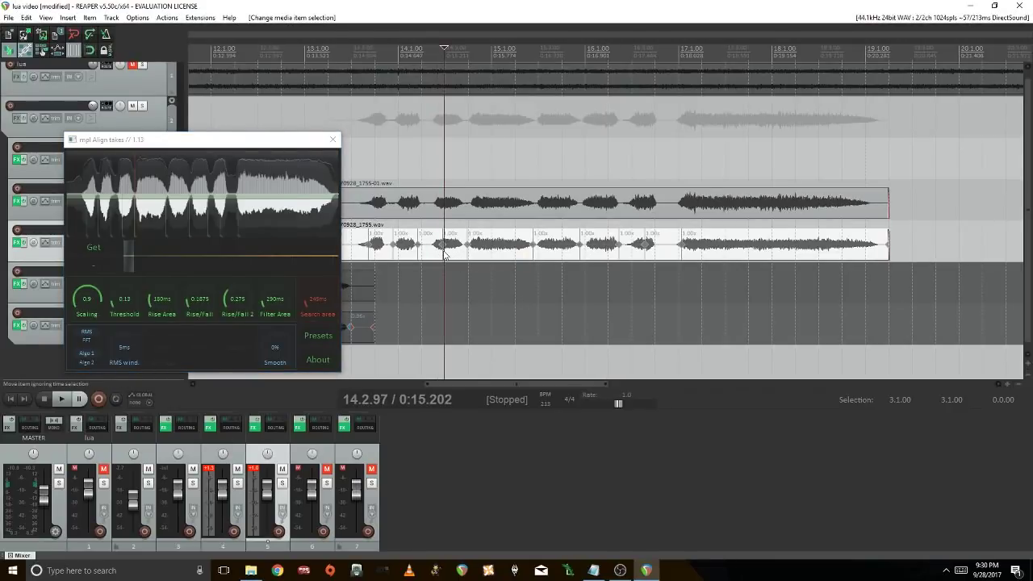
{"action": "mouse_move", "coordinate": [243, 225]}
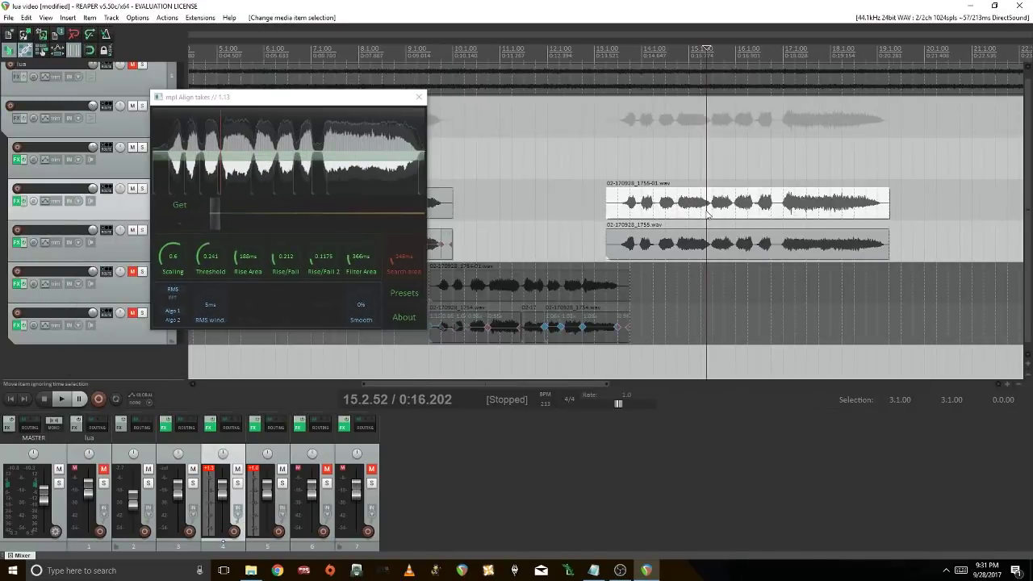
Lower Rise/Fall to 0.1 and Filter Area to 100ms, re-analyse both takes, and adjust alignment
{"action": "left_click_drag", "start_coordinate": [577, 192], "coordinate": [569, 257]}
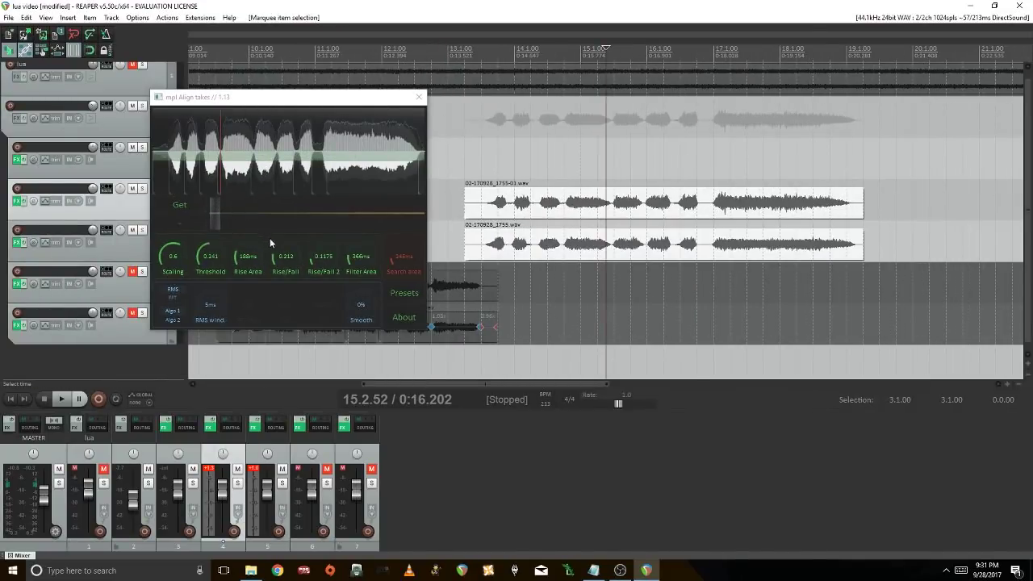
{"action": "left_click_drag", "start_coordinate": [281, 255], "coordinate": [289, 287]}
{"action": "left_click_drag", "start_coordinate": [346, 264], "coordinate": [353, 309]}
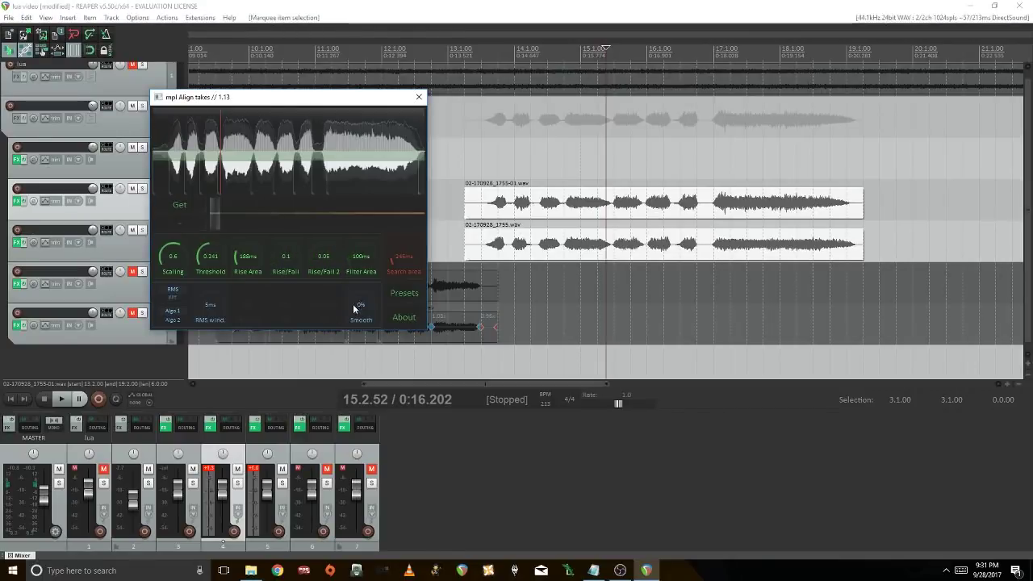
{"action": "left_click", "coordinate": [186, 205]}
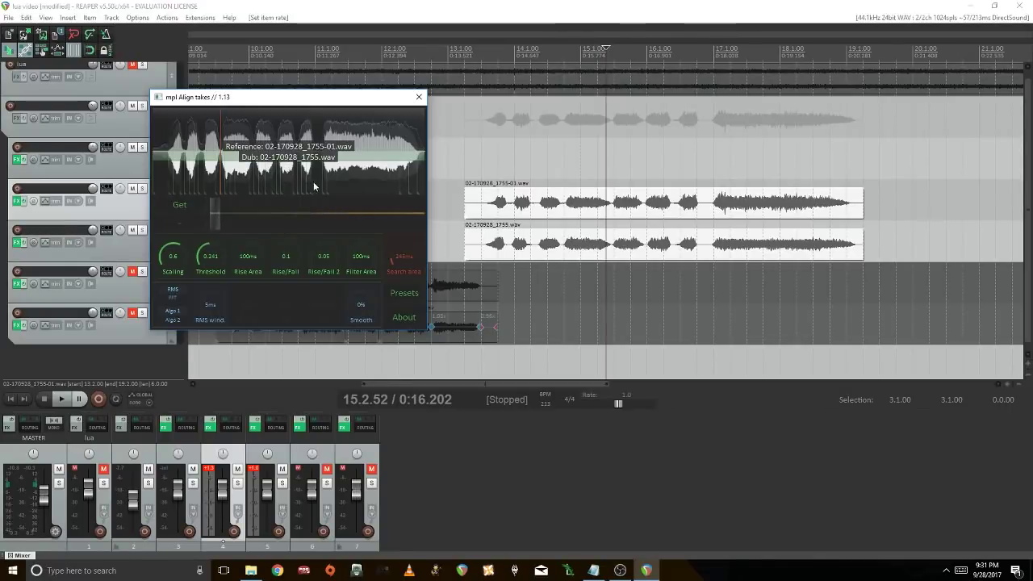
{"action": "mouse_move", "coordinate": [216, 214]}
{"action": "left_mouse_down"}
{"action": "mouse_move", "coordinate": [359, 207]}
{"action": "mouse_move", "coordinate": [190, 207]}
{"action": "mouse_move", "coordinate": [215, 208]}
{"action": "left_mouse_up"}
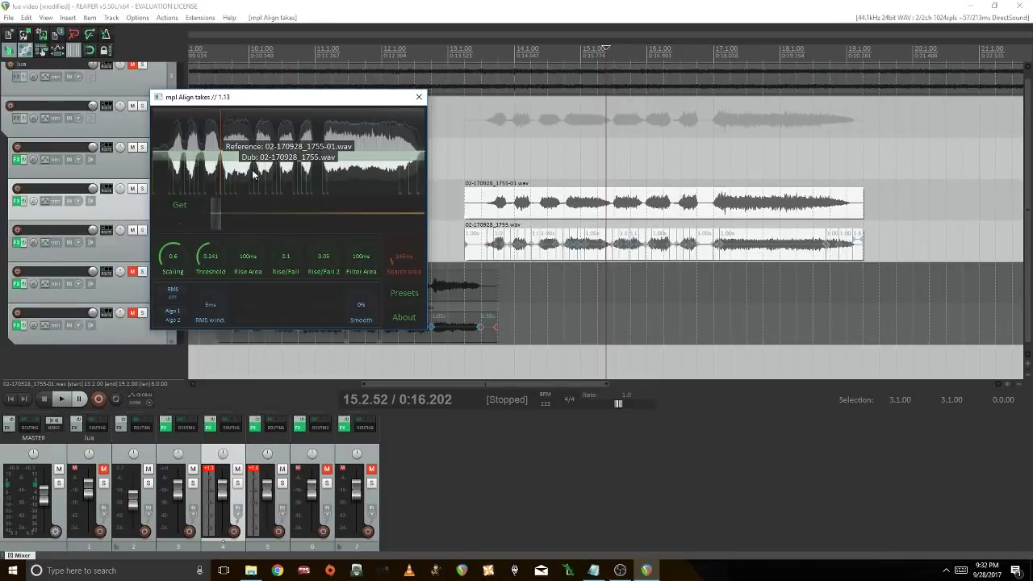
Apply the alignment to the track 5 dub take's stretch markers
{"action": "left_click", "coordinate": [622, 244]}
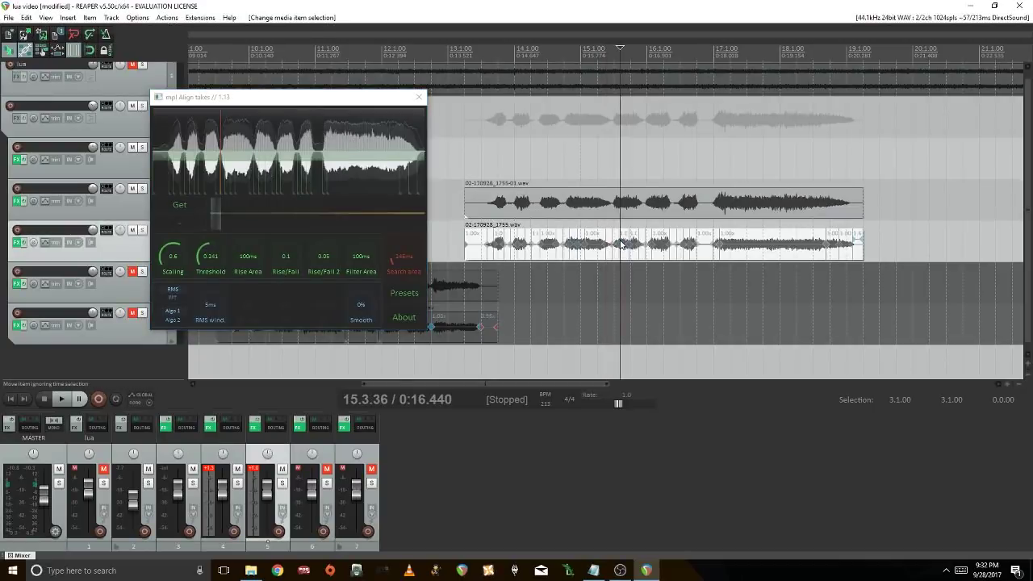
{"action": "scroll", "coordinate": [622, 244], "scroll_direction": "up", "scroll_amount": 3}
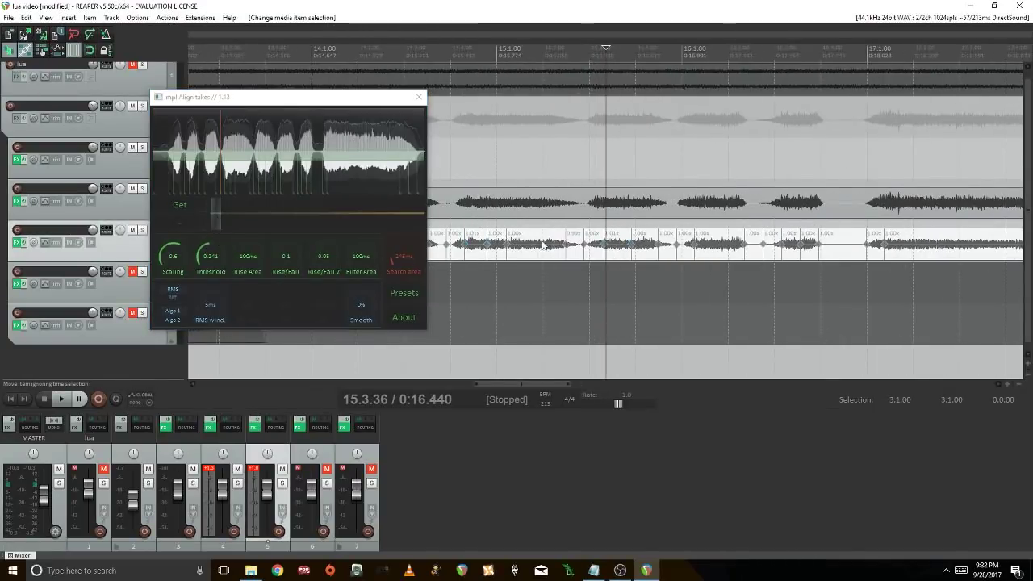
{"action": "left_click_drag", "start_coordinate": [215, 211], "coordinate": [341, 211]}
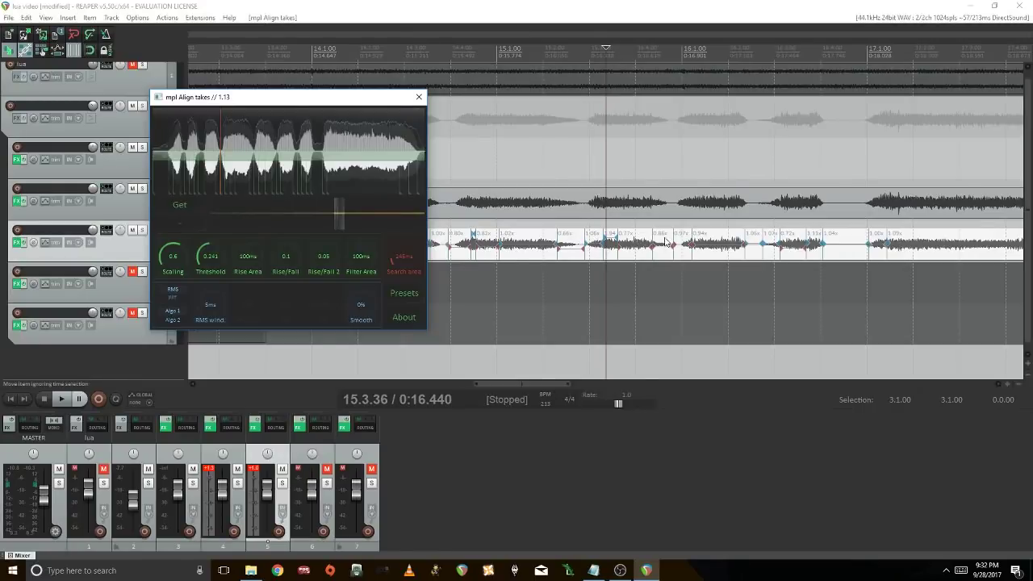
Zoom in to inspect the dub take's stretch markers, then move the Align takes window aside
{"action": "scroll", "coordinate": [618, 249], "scroll_direction": "up", "scroll_amount": 3}
{"action": "scroll", "coordinate": [618, 250], "scroll_direction": "up", "scroll_amount": 2}
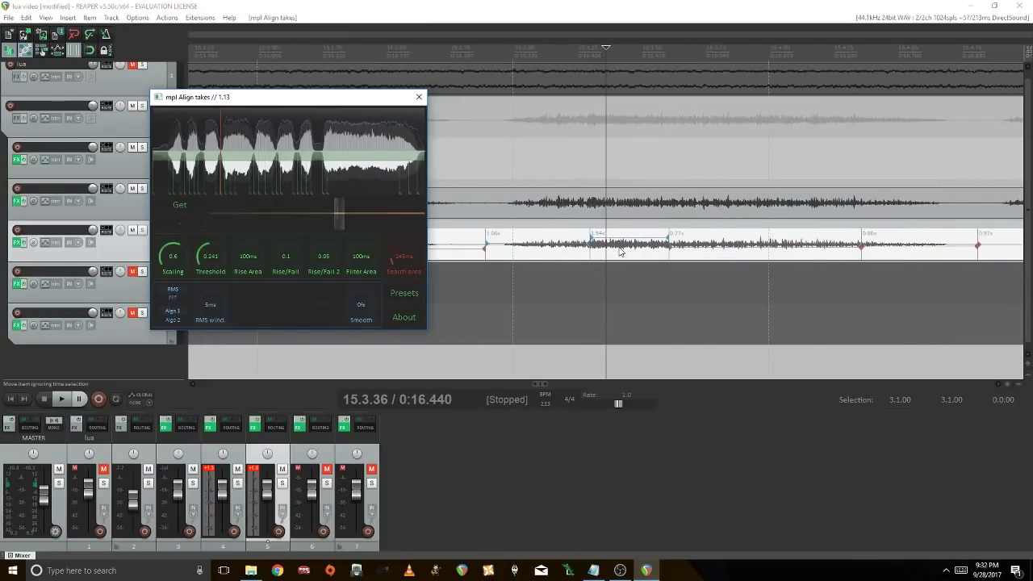
{"action": "left_click", "coordinate": [568, 240]}
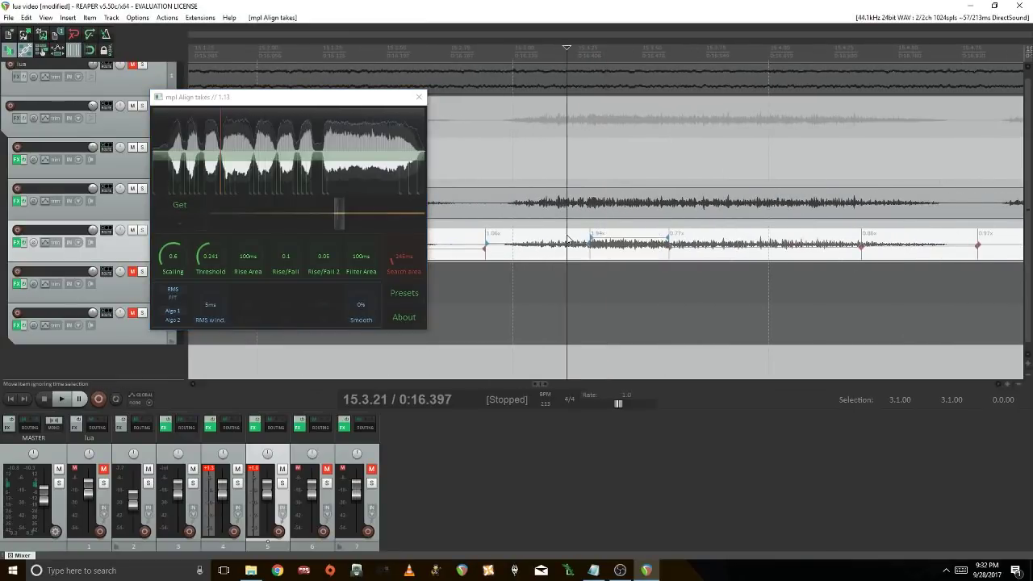
{"action": "left_click", "coordinate": [501, 241]}
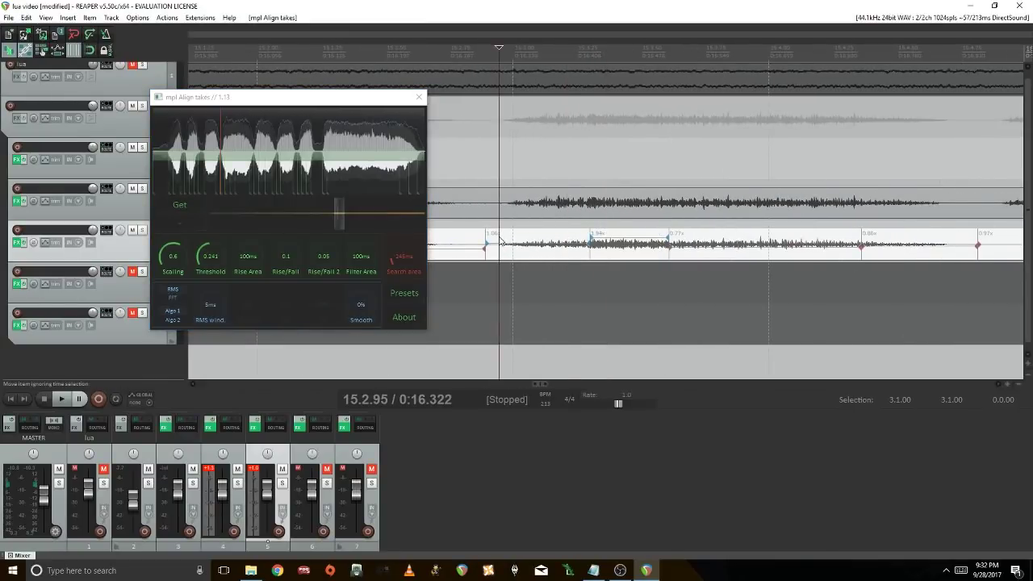
{"action": "left_click", "coordinate": [625, 242]}
{"action": "scroll", "coordinate": [626, 242], "scroll_direction": "down", "scroll_amount": 1}
{"action": "left_click", "coordinate": [677, 251]}
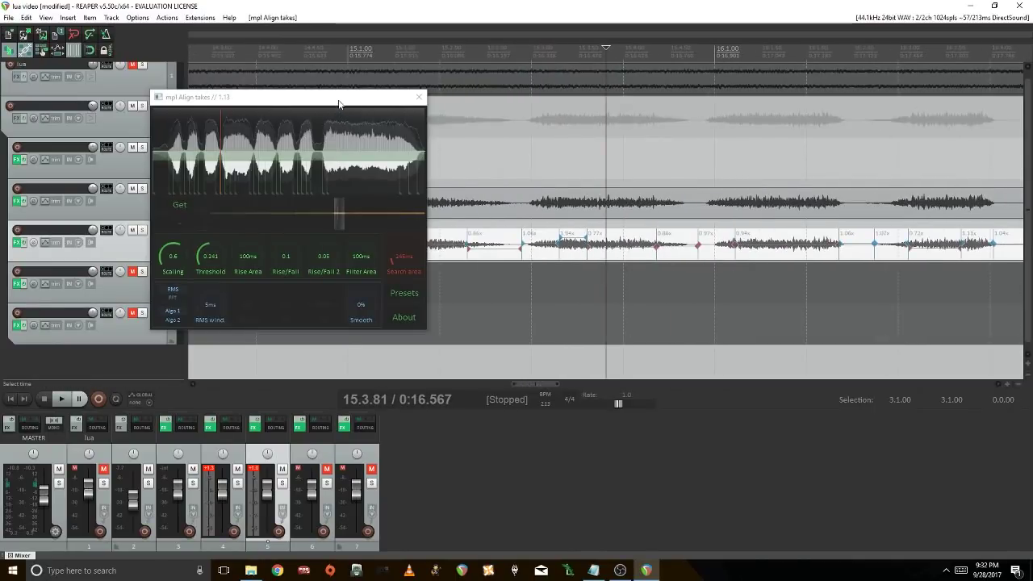
{"action": "left_click_drag", "start_coordinate": [339, 99], "coordinate": [245, 266]}
Solo track 5 and play the aligned dub take, then unsolo it
{"action": "left_click", "coordinate": [143, 231]}
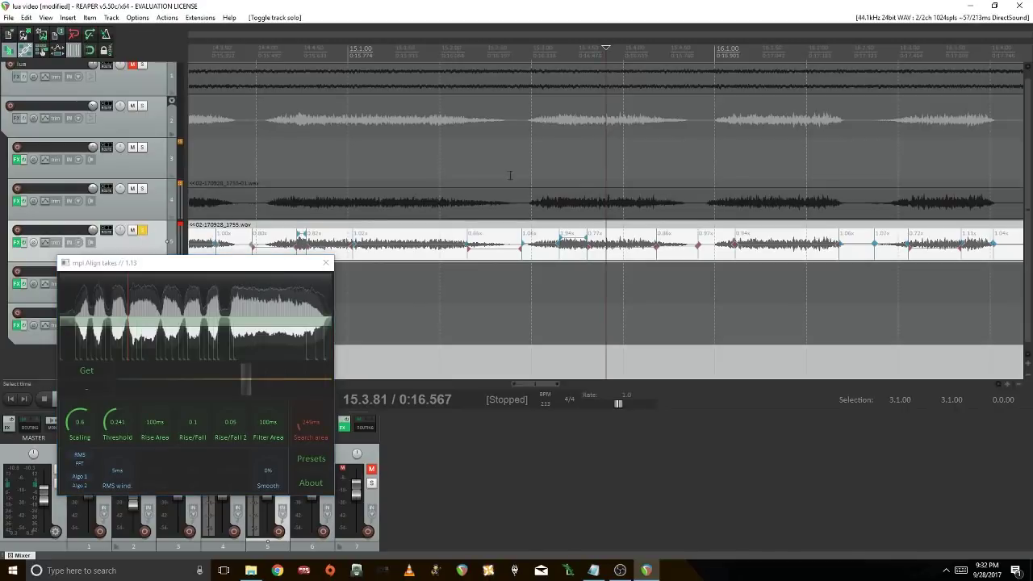
{"action": "left_click", "coordinate": [310, 154]}
{"action": "key", "text": "space"}
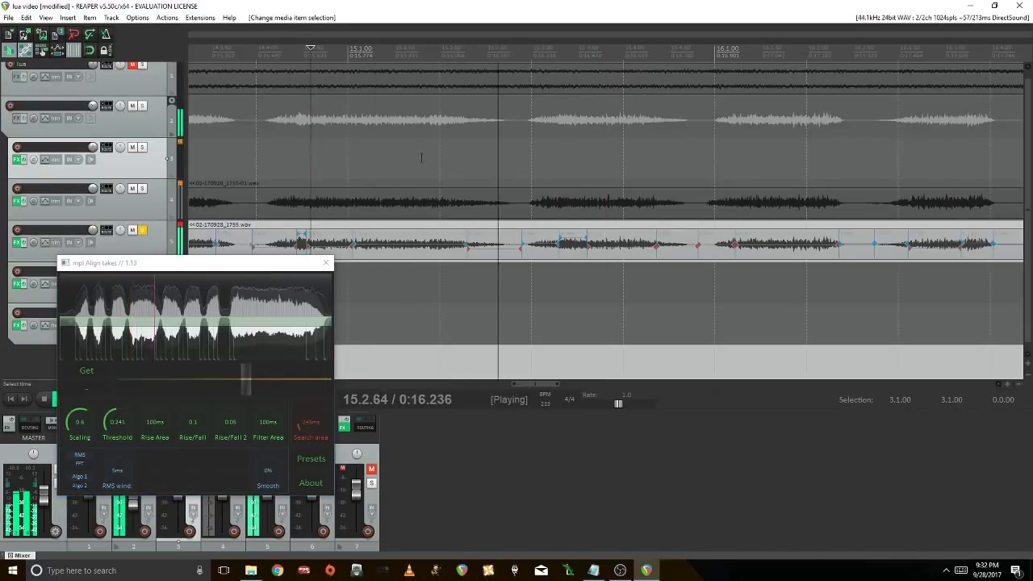
{"action": "scroll", "coordinate": [430, 157], "scroll_direction": "down", "scroll_amount": 2}
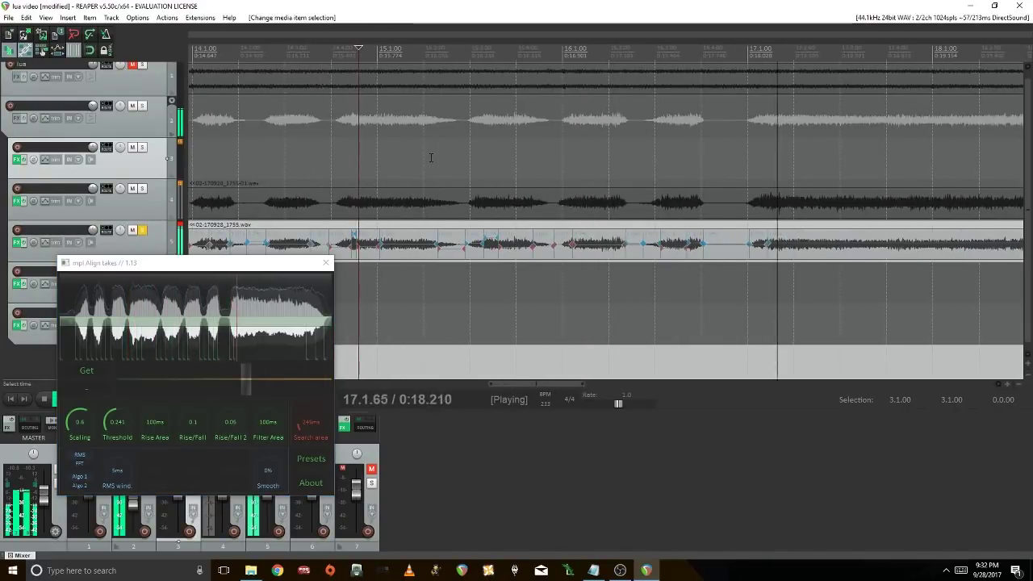
{"action": "scroll", "coordinate": [430, 158], "scroll_direction": "down", "scroll_amount": 2}
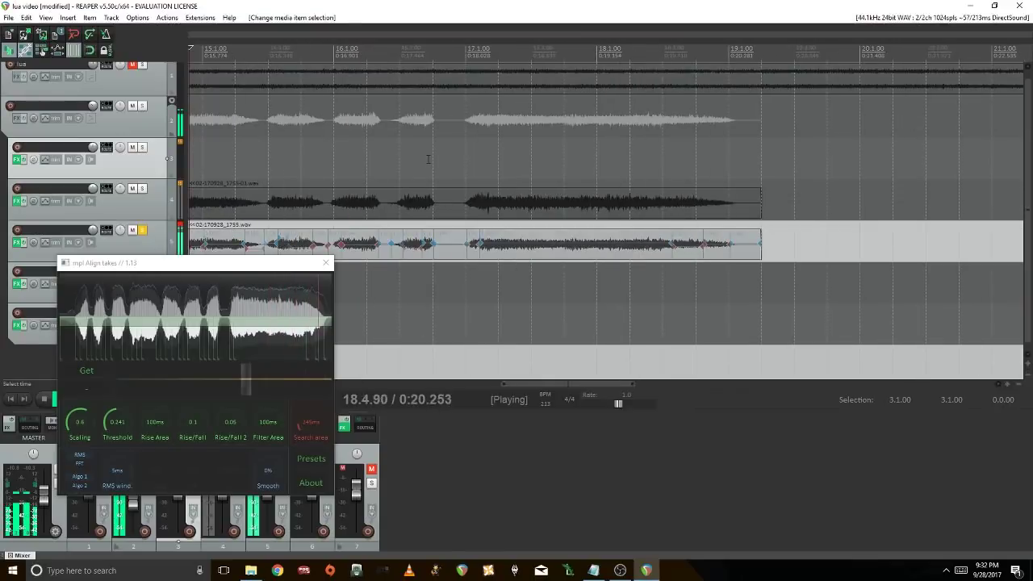
{"action": "key", "text": "space"}
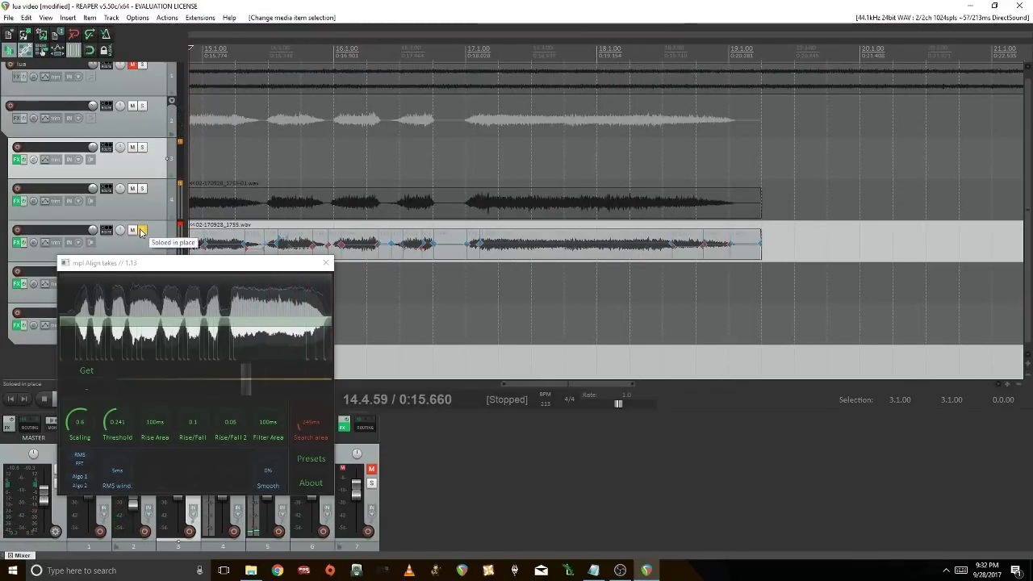
{"action": "left_click", "coordinate": [142, 229]}
Select both the track 4 reference and track 5 dub takes
{"action": "left_click_drag", "start_coordinate": [294, 262], "coordinate": [248, 84]}
{"action": "scroll", "coordinate": [545, 209], "scroll_direction": "up", "scroll_amount": 1}
{"action": "left_click", "coordinate": [544, 210]}
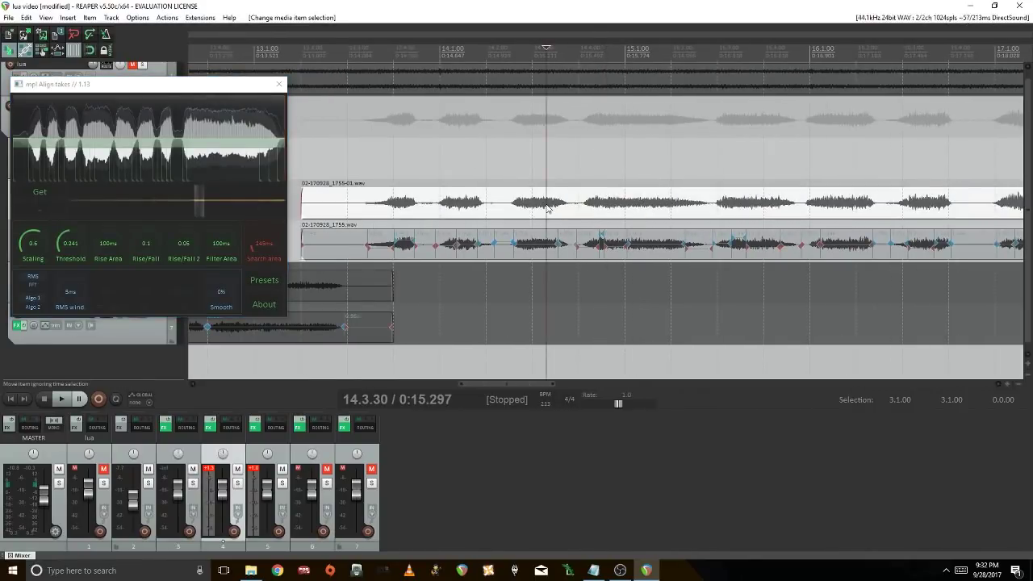
{"action": "left_click_drag", "start_coordinate": [488, 209], "coordinate": [488, 242]}
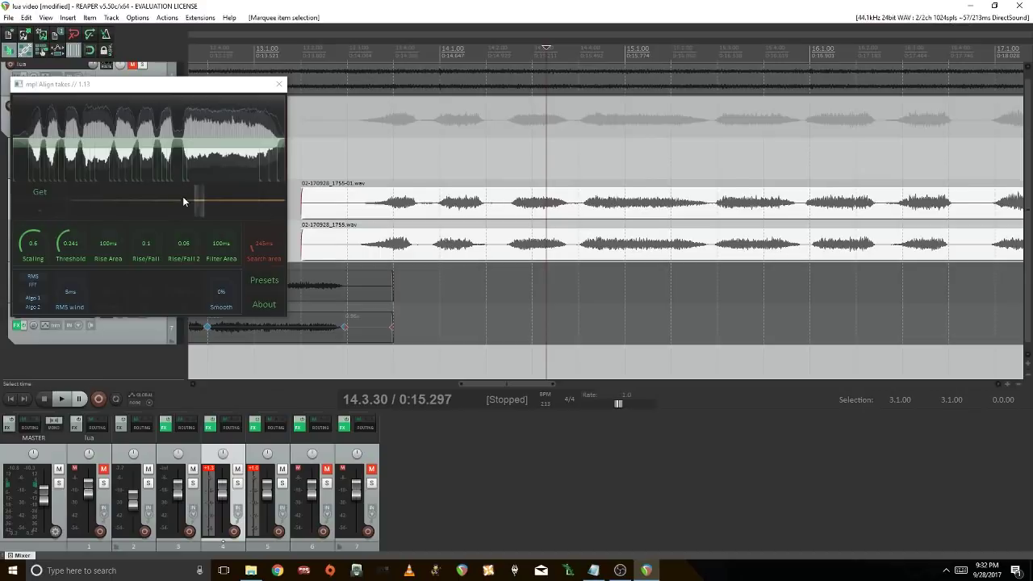
{"action": "scroll", "coordinate": [448, 206], "scroll_direction": "down", "scroll_amount": 2}
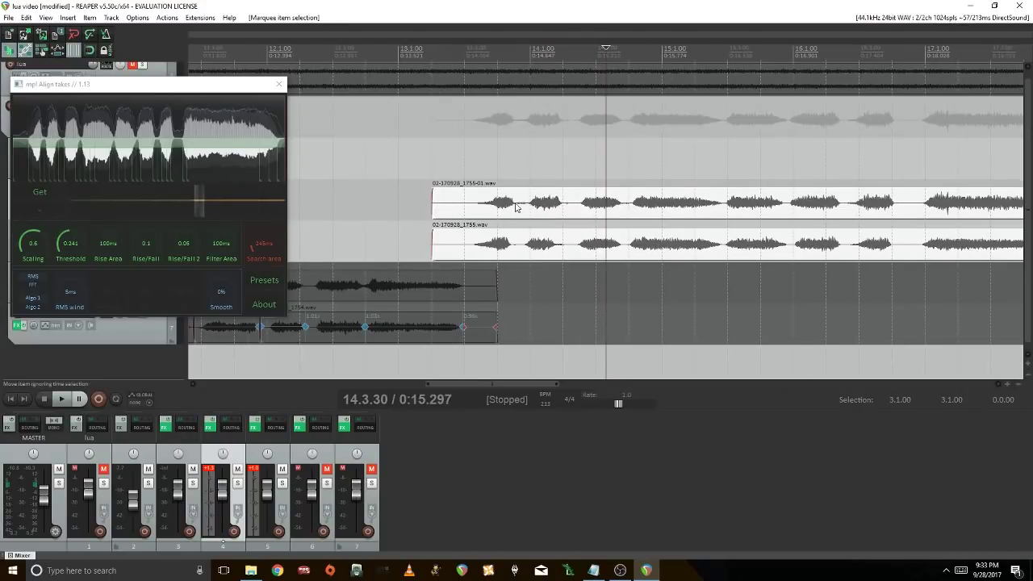
Load the Align takes 'Preset 1 - Default' preset
{"action": "left_click_drag", "start_coordinate": [201, 94], "coordinate": [307, 64]}
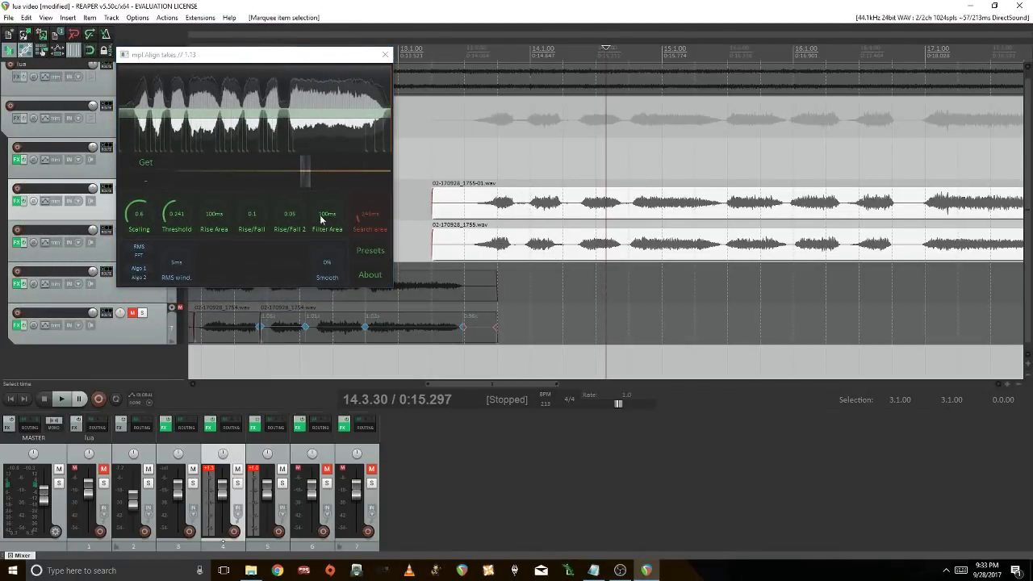
{"action": "left_click", "coordinate": [357, 253]}
{"action": "left_click", "coordinate": [403, 286]}
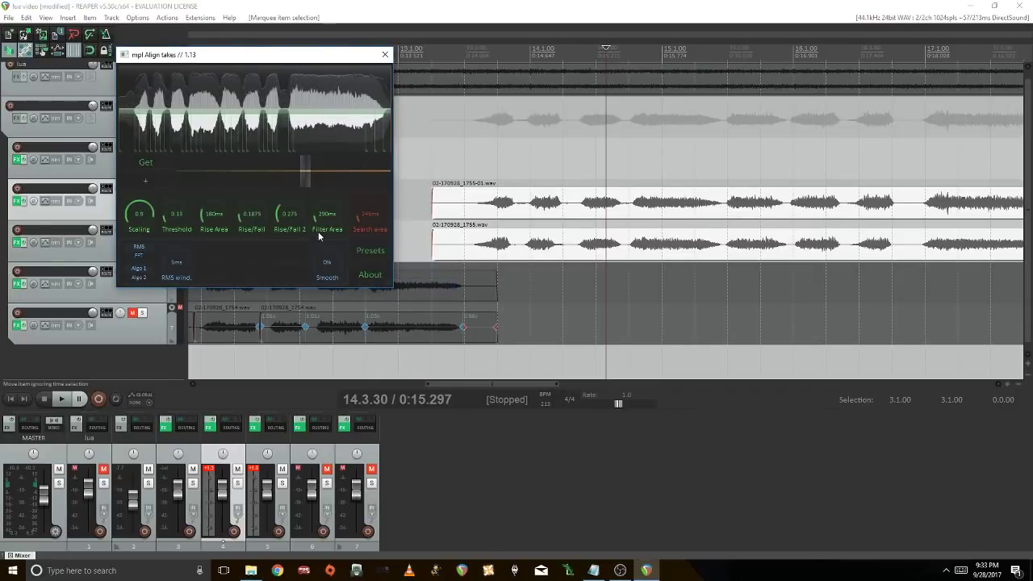
{"action": "scroll", "coordinate": [148, 210], "scroll_direction": "up", "scroll_amount": 1}
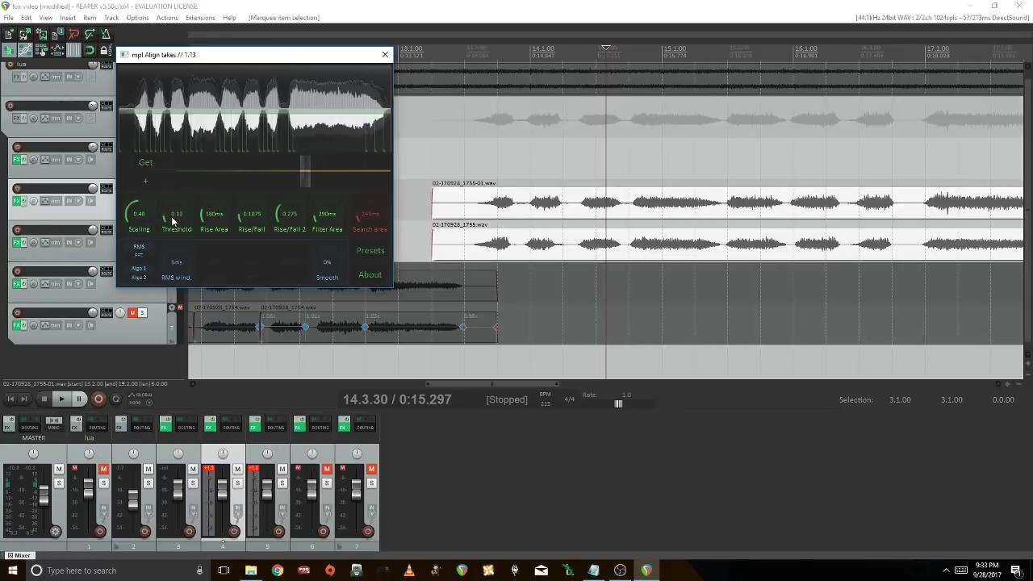
{"action": "scroll", "coordinate": [173, 217], "scroll_direction": "down", "scroll_amount": 3}
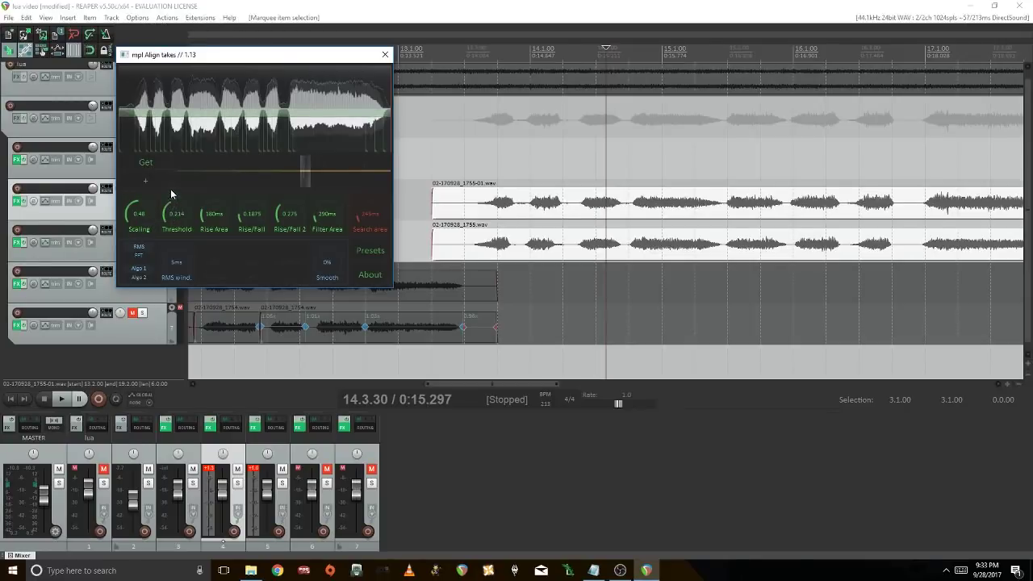
Try thresholds between 0.1 and 0.4, re-analysing each time, and settle at 0.22
{"action": "left_click_drag", "start_coordinate": [174, 234], "coordinate": [173, 187]}
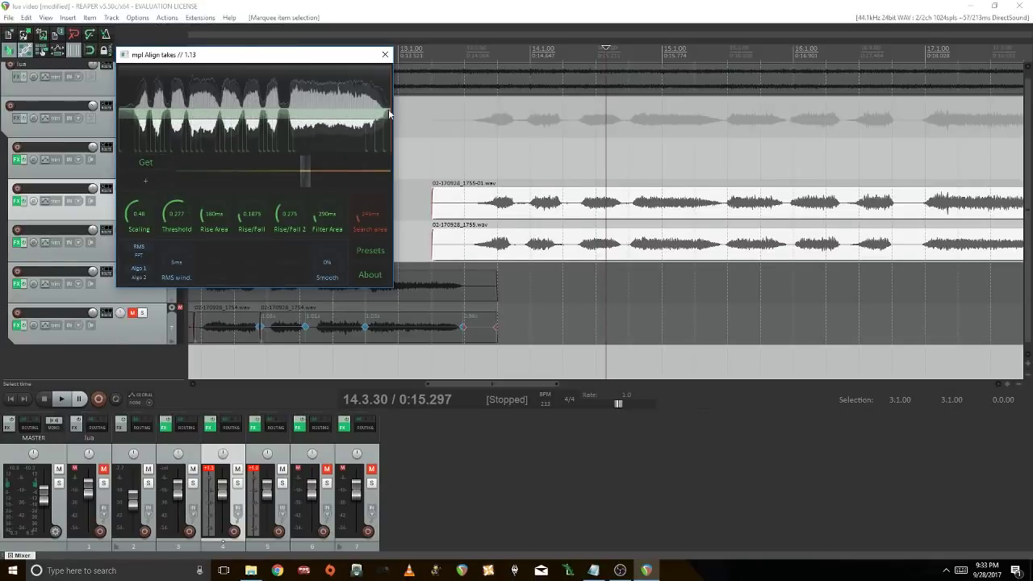
{"action": "left_click_drag", "start_coordinate": [176, 212], "coordinate": [174, 178]}
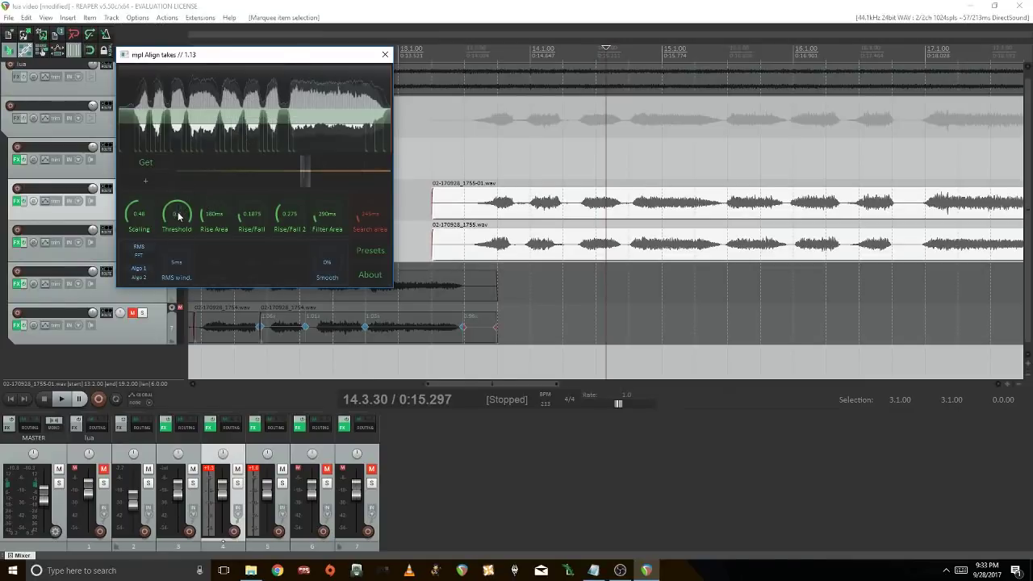
{"action": "left_click_drag", "start_coordinate": [178, 216], "coordinate": [184, 285]}
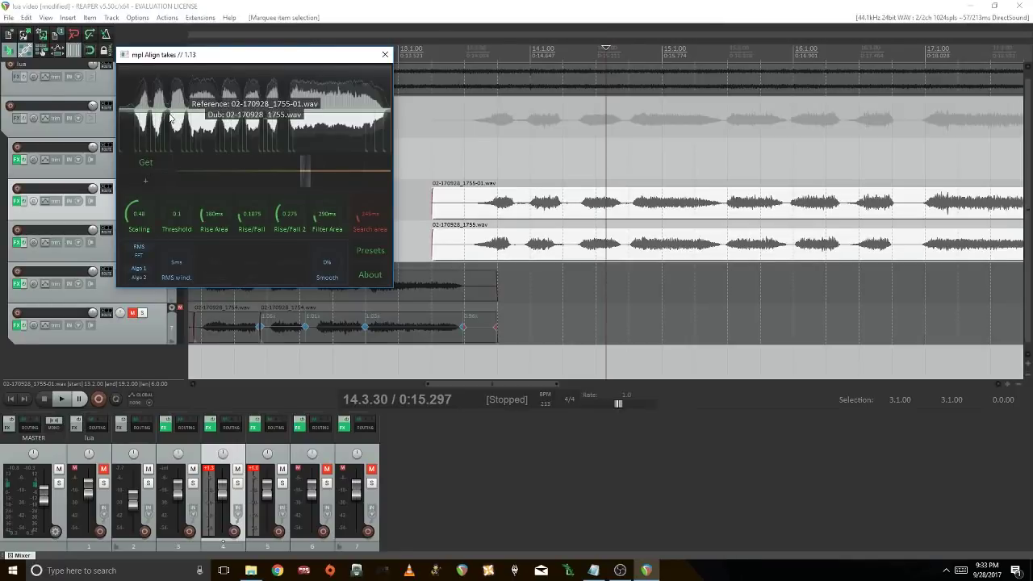
{"action": "left_click", "coordinate": [159, 160]}
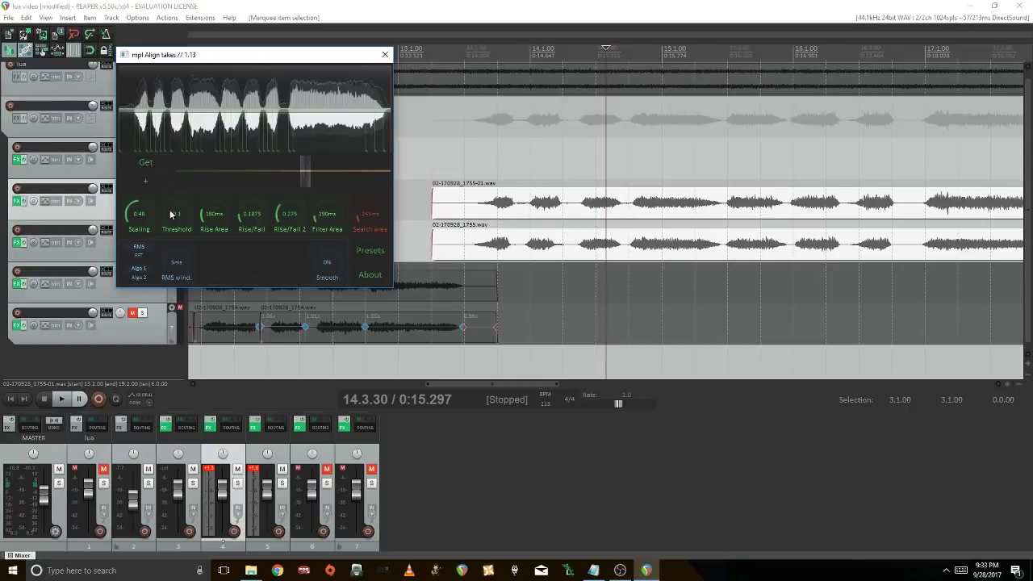
{"action": "left_click_drag", "start_coordinate": [175, 222], "coordinate": [167, 114]}
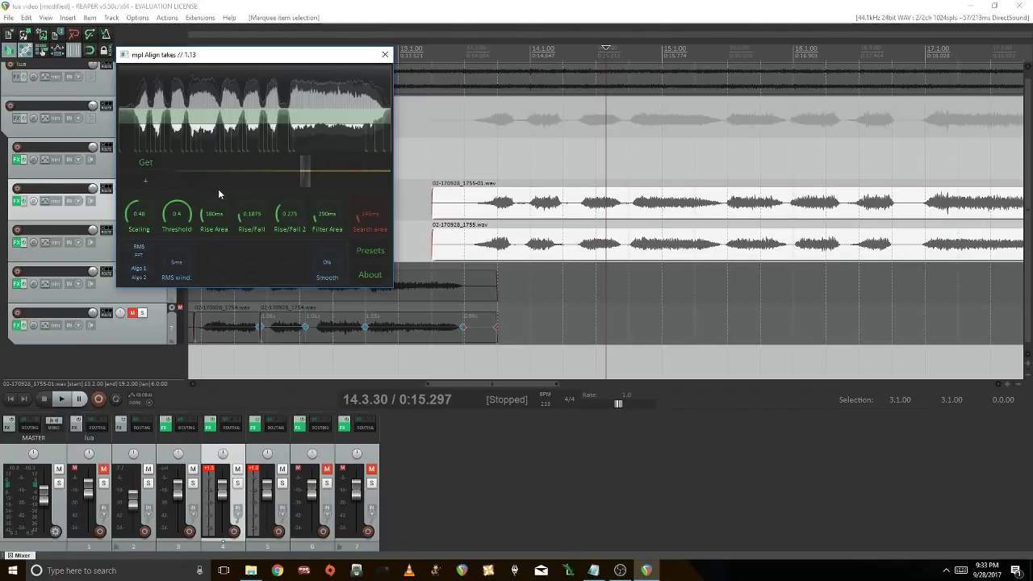
{"action": "left_click", "coordinate": [143, 162]}
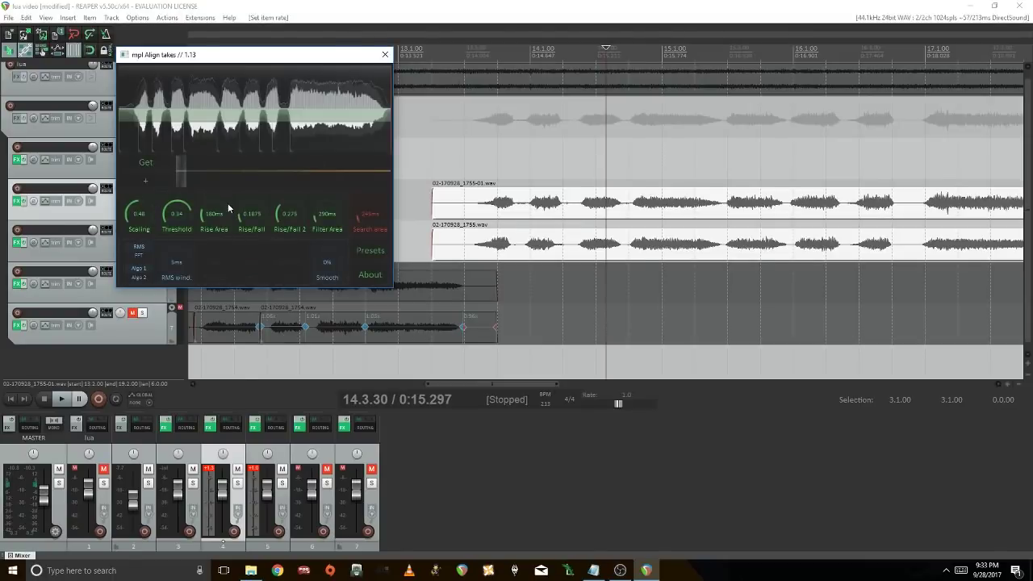
{"action": "left_click", "coordinate": [166, 161]}
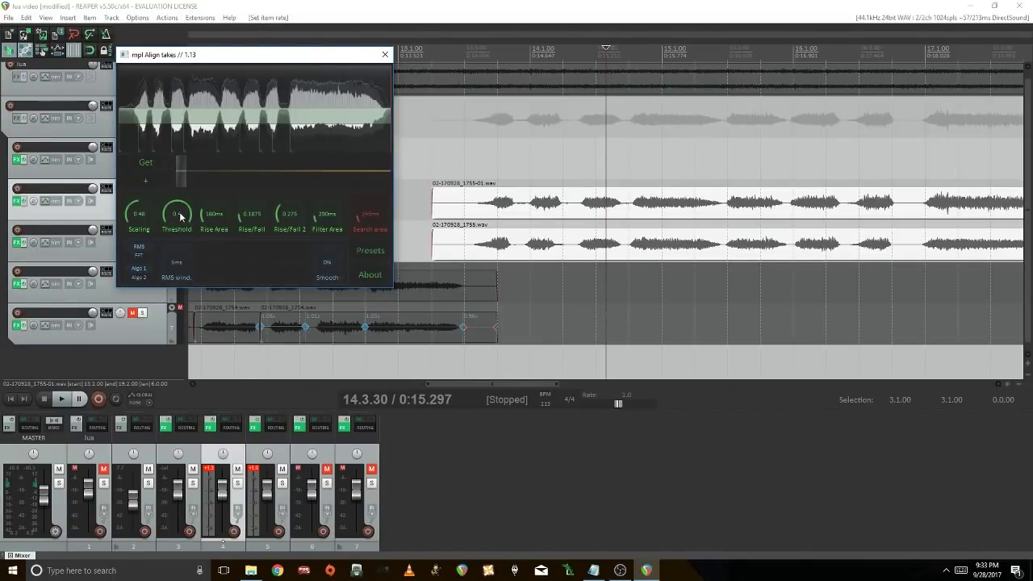
{"action": "left_click_drag", "start_coordinate": [179, 210], "coordinate": [184, 270]}
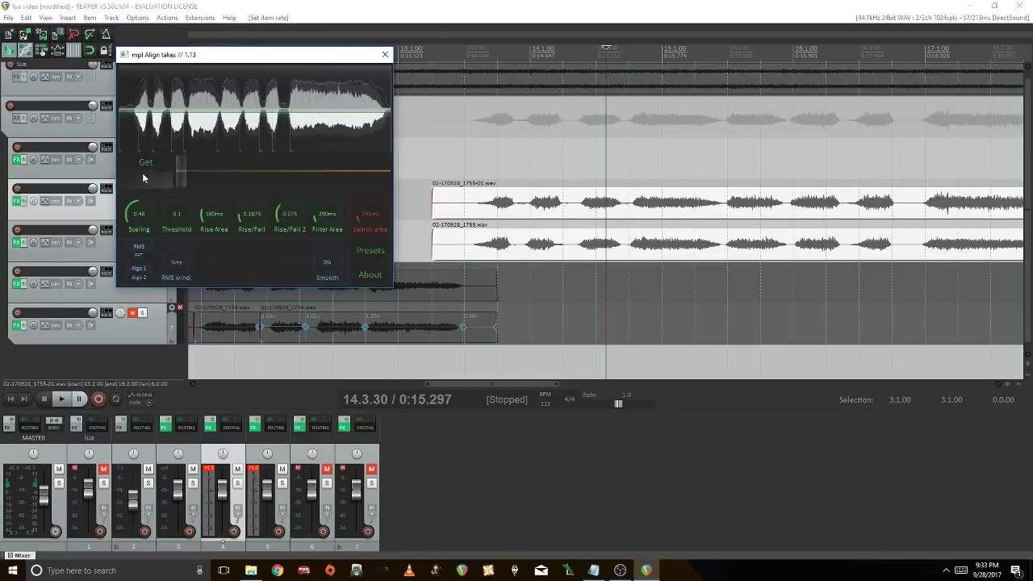
{"action": "left_click", "coordinate": [144, 168]}
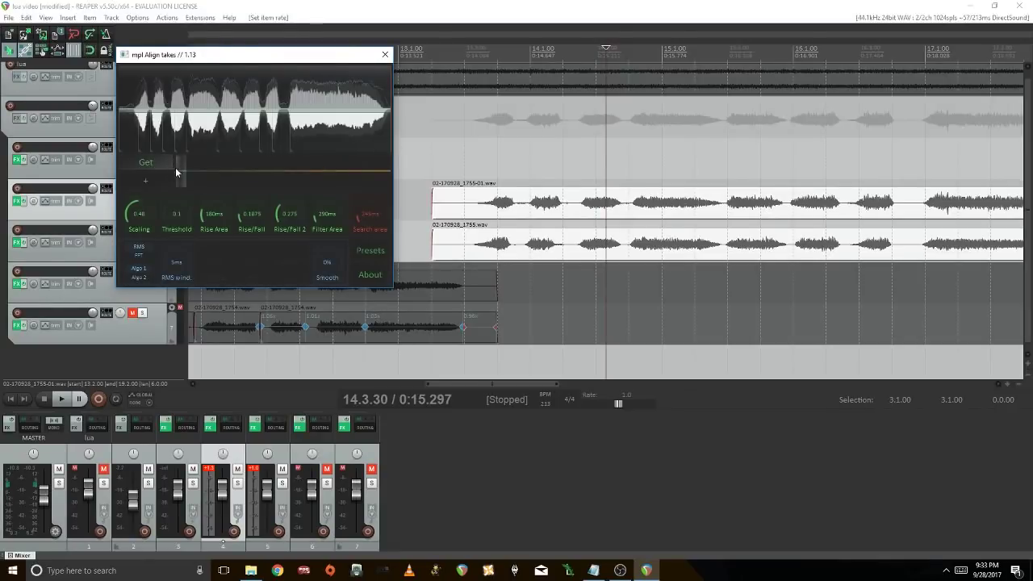
{"action": "scroll", "coordinate": [177, 214], "scroll_direction": "up", "scroll_amount": 2}
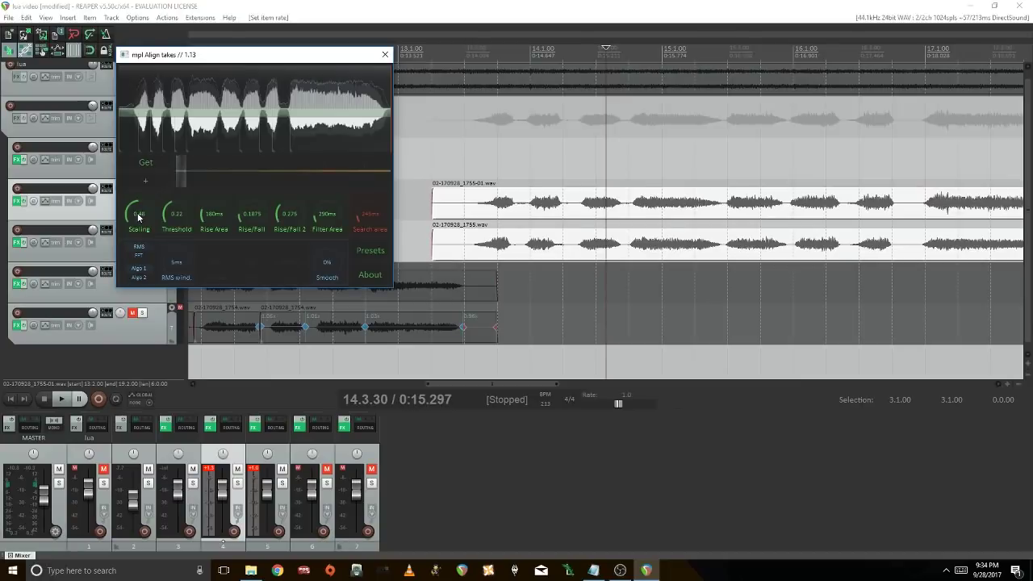
Try Scaling values from 0 to 0.93, set it to 0.31, and lower Rise/Fall 2 to 0.1625
{"action": "left_click_drag", "start_coordinate": [138, 216], "coordinate": [135, 194]}
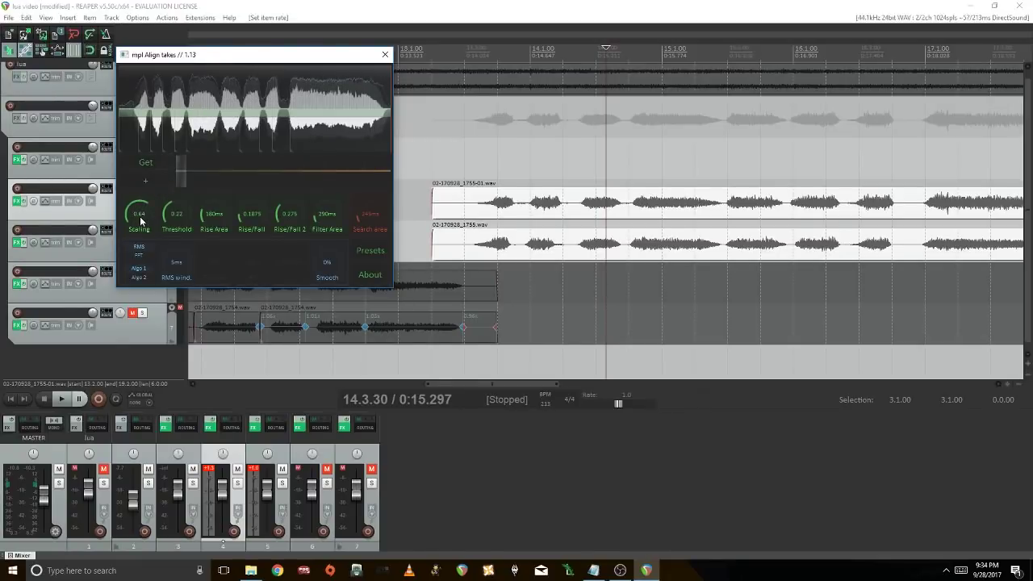
{"action": "left_click_drag", "start_coordinate": [139, 218], "coordinate": [139, 264]}
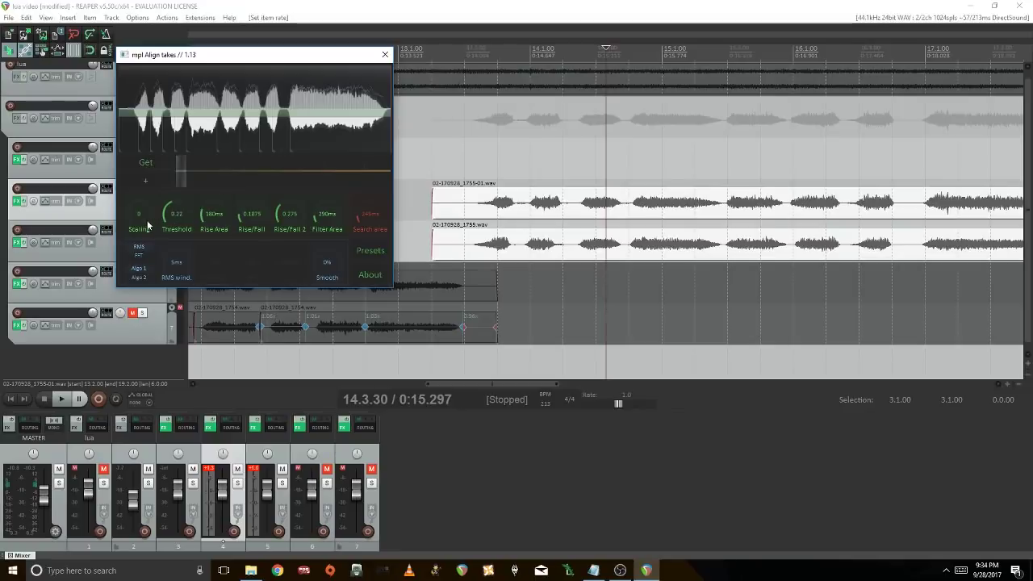
{"action": "left_click_drag", "start_coordinate": [139, 218], "coordinate": [127, 162]}
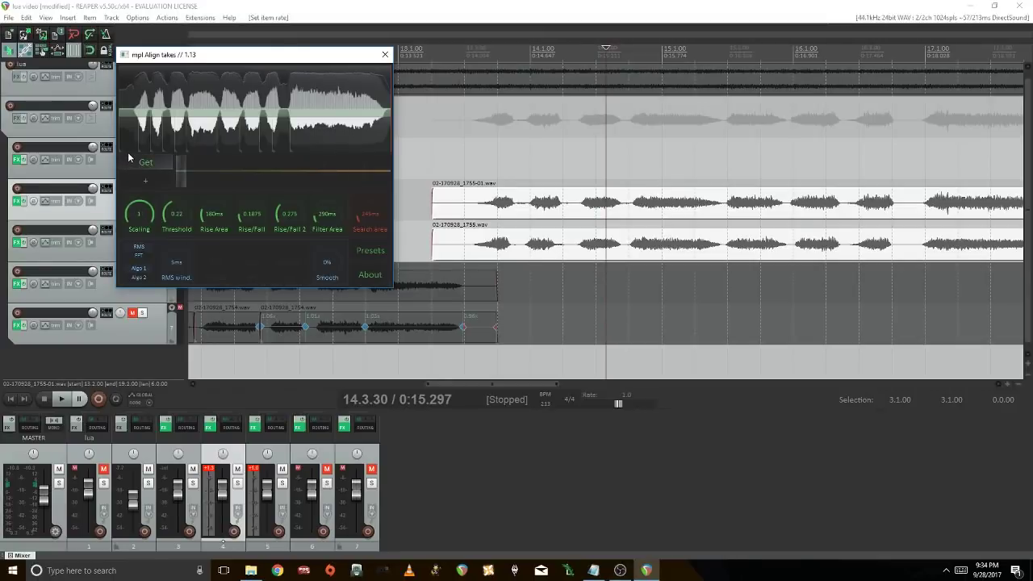
{"action": "double_click", "coordinate": [135, 220]}
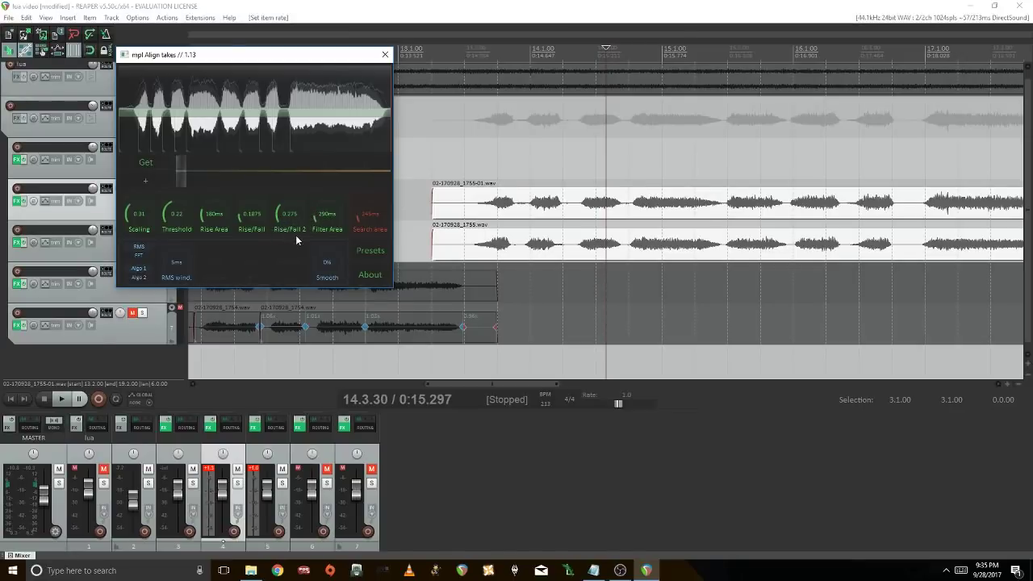
{"action": "left_click_drag", "start_coordinate": [284, 216], "coordinate": [284, 219]}
Reanalyze the take pair with a longer Filter Area, then at 100ms, and settle at about 765ms
{"action": "left_click_drag", "start_coordinate": [322, 199], "coordinate": [323, 218]}
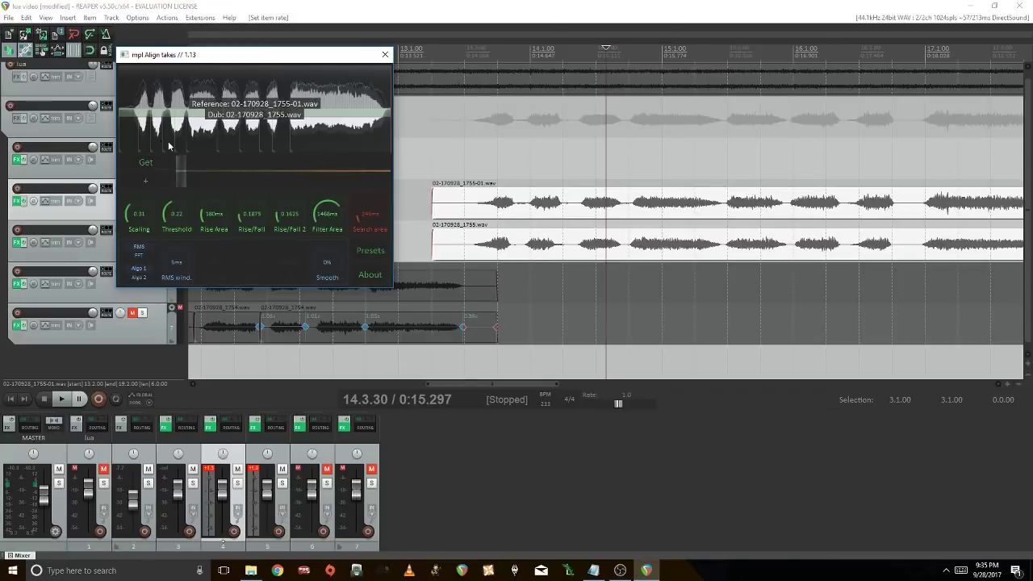
{"action": "left_click", "coordinate": [156, 167]}
{"action": "left_click_drag", "start_coordinate": [327, 212], "coordinate": [332, 368]}
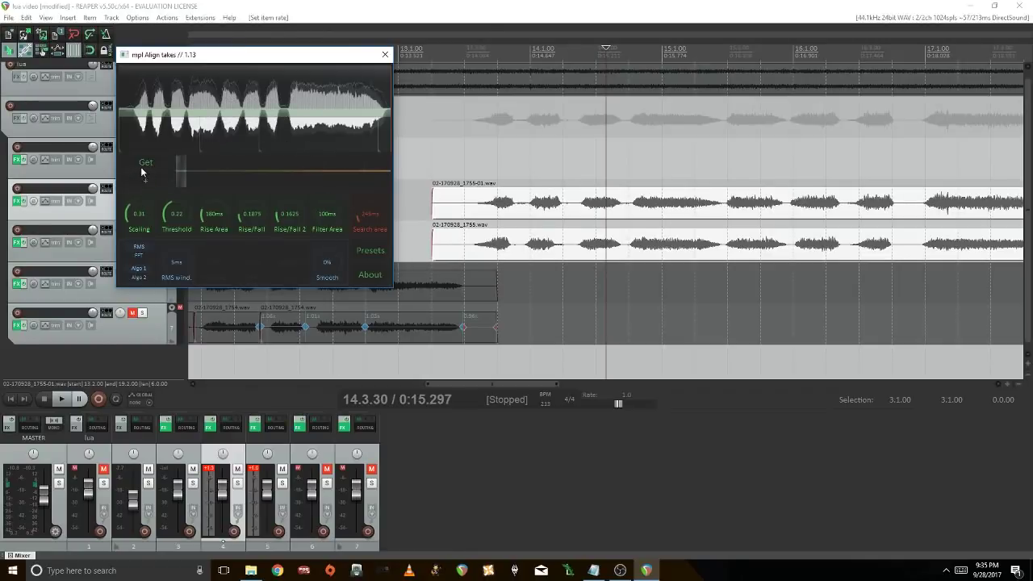
{"action": "left_click", "coordinate": [143, 165]}
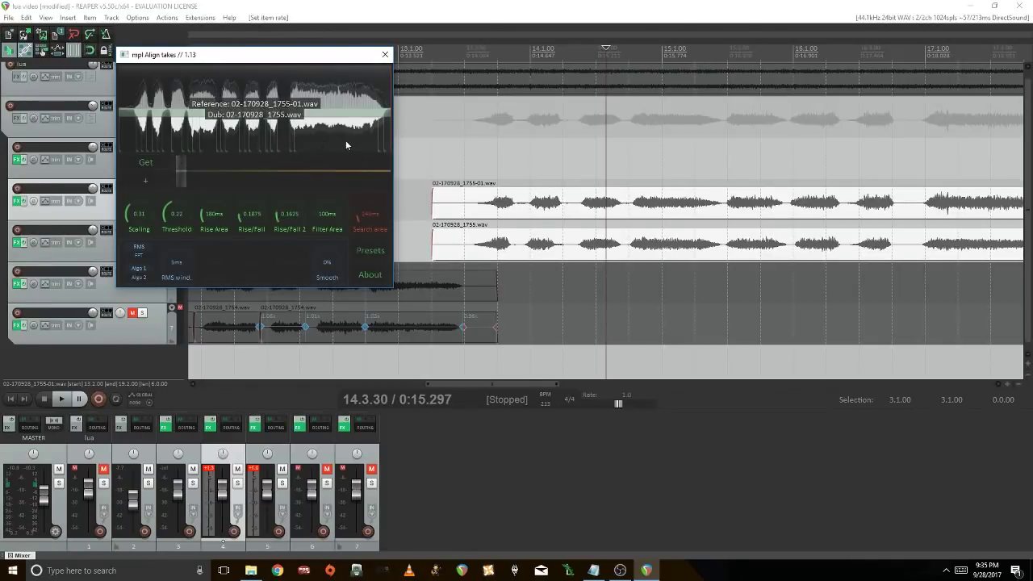
{"action": "left_click_drag", "start_coordinate": [322, 217], "coordinate": [315, 204]}
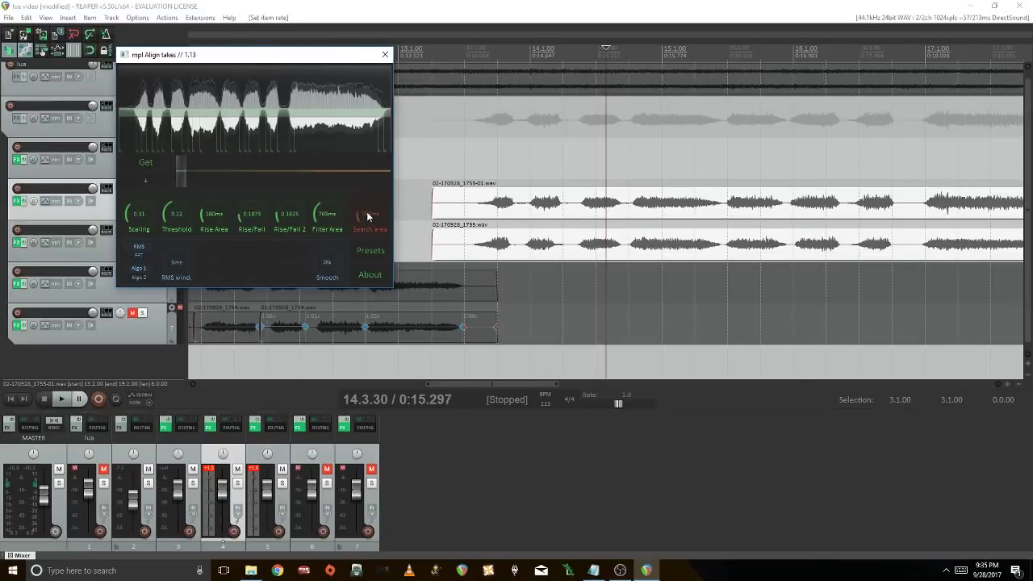
Widen the Search area to about 1183ms, reanalyze, then trim it back to about 659ms
{"action": "left_click_drag", "start_coordinate": [368, 219], "coordinate": [361, 187]}
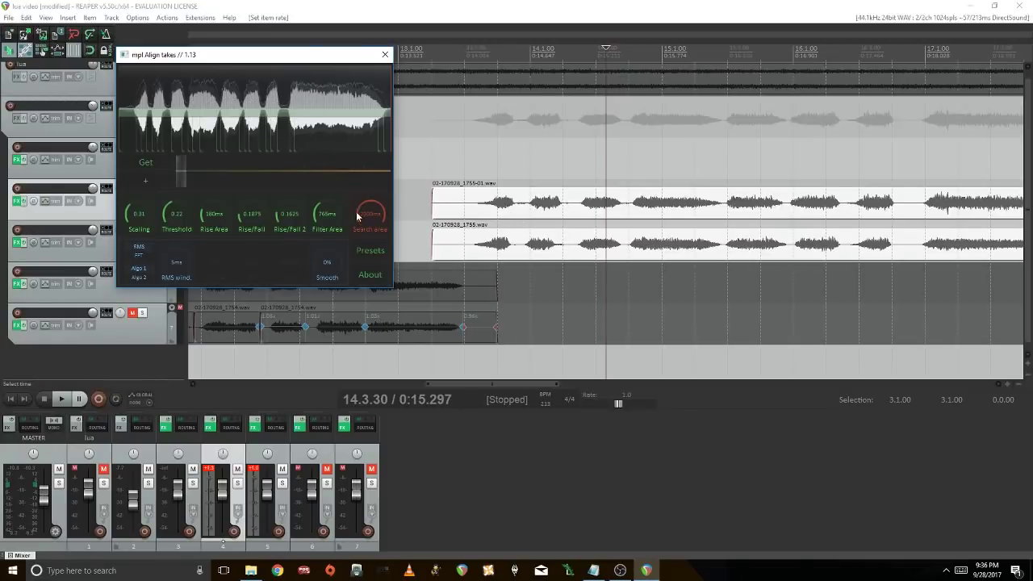
{"action": "left_click", "coordinate": [132, 164]}
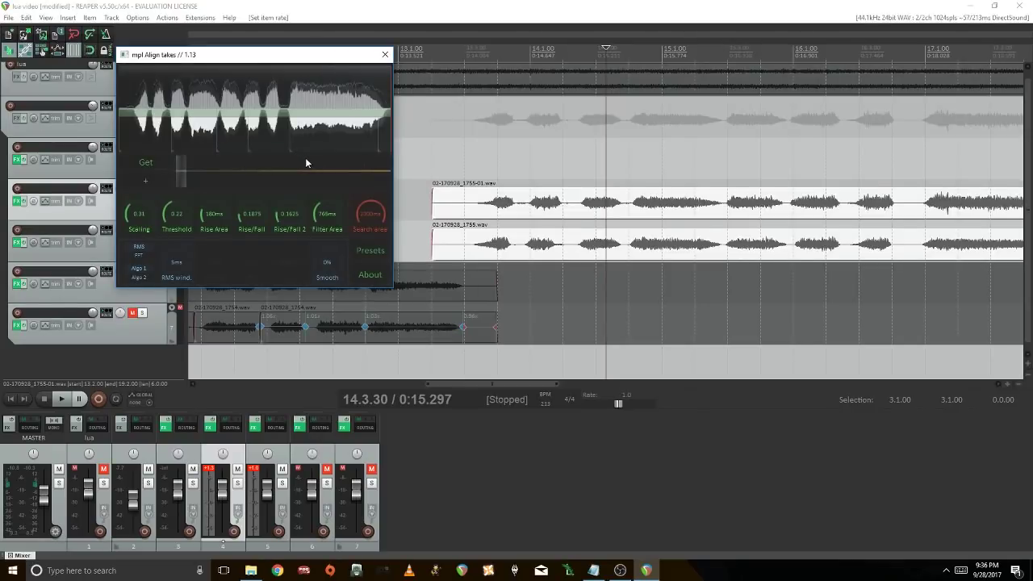
{"action": "left_click_drag", "start_coordinate": [370, 213], "coordinate": [372, 252]}
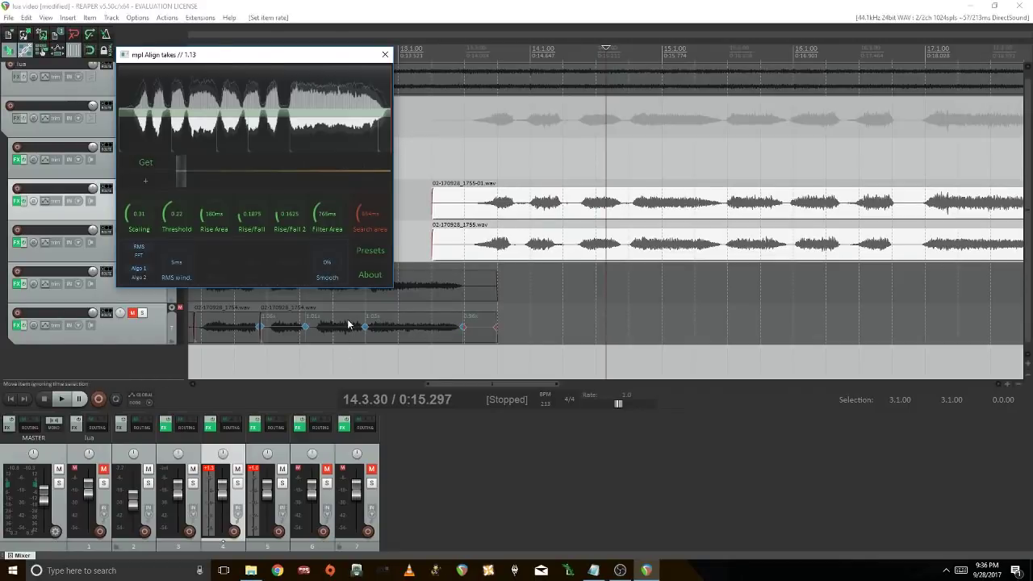
Reopen the Align takes script with Ctrl+Shift+A and load Preset 1 - Default
{"action": "left_click", "coordinate": [386, 54]}
{"action": "scroll", "coordinate": [428, 193], "scroll_direction": "down", "scroll_amount": 4}
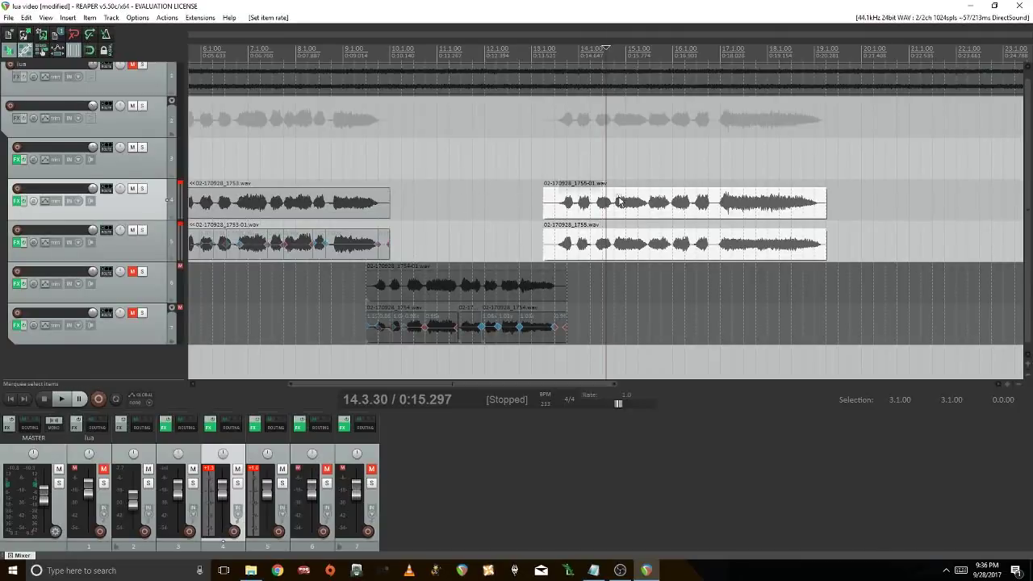
{"action": "key", "text": "ctrl+shift+a"}
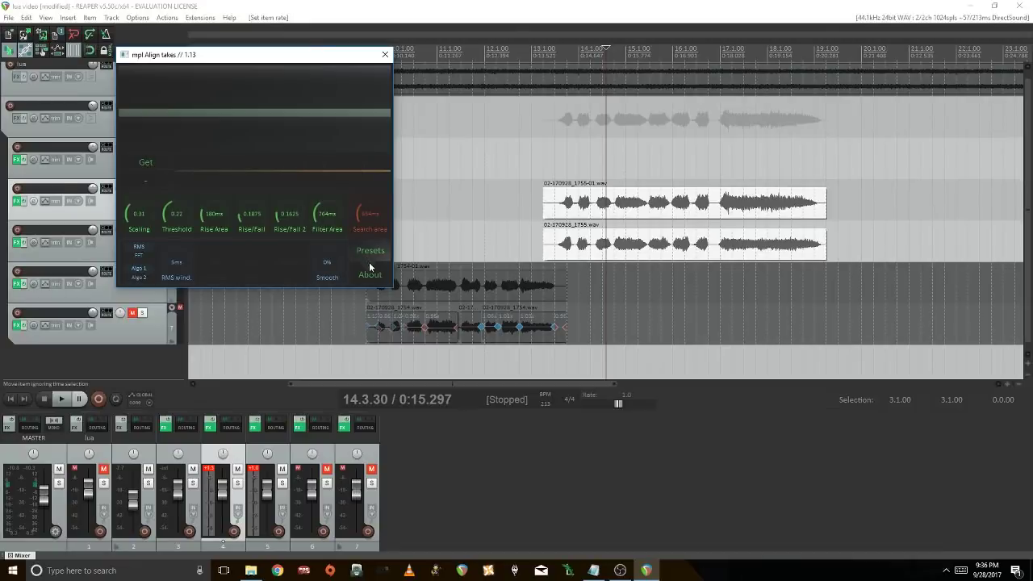
{"action": "left_click", "coordinate": [373, 251]}
{"action": "left_click", "coordinate": [411, 284]}
Reopen the script again and browse the Presets list, including the Save preset to slot option
{"action": "left_click", "coordinate": [385, 54]}
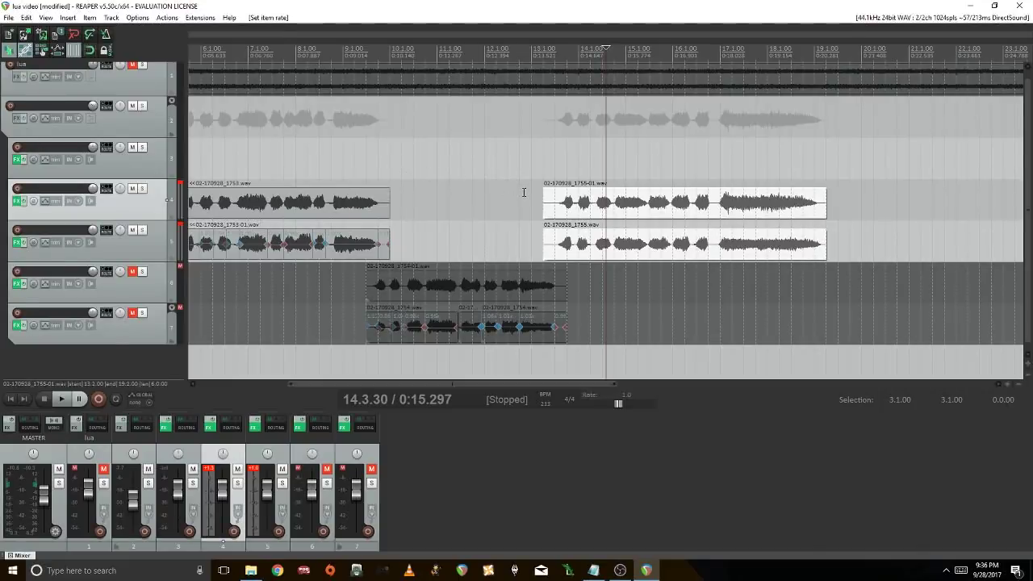
{"action": "key", "text": "ctrl+shift+a"}
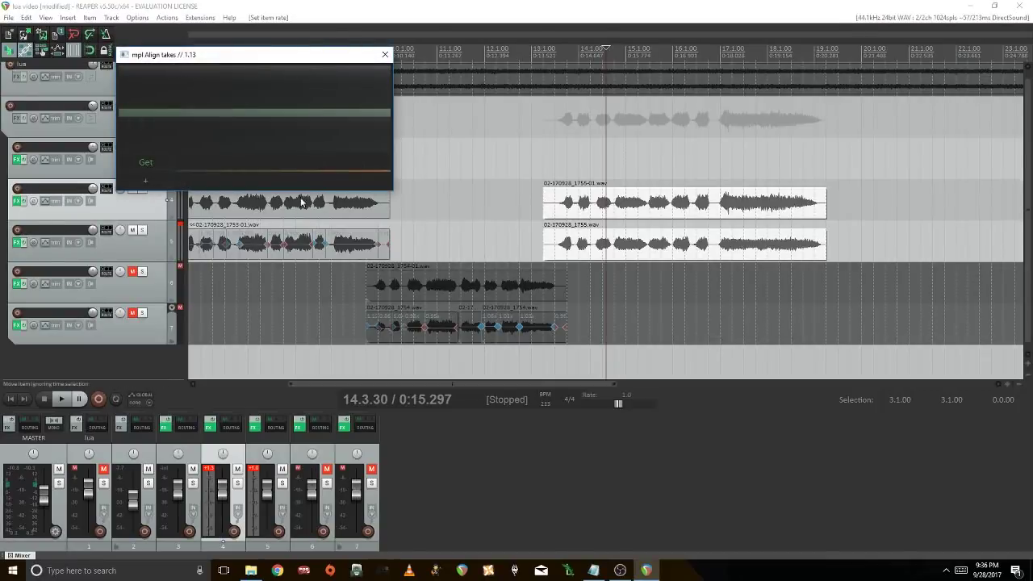
{"action": "left_click", "coordinate": [358, 253]}
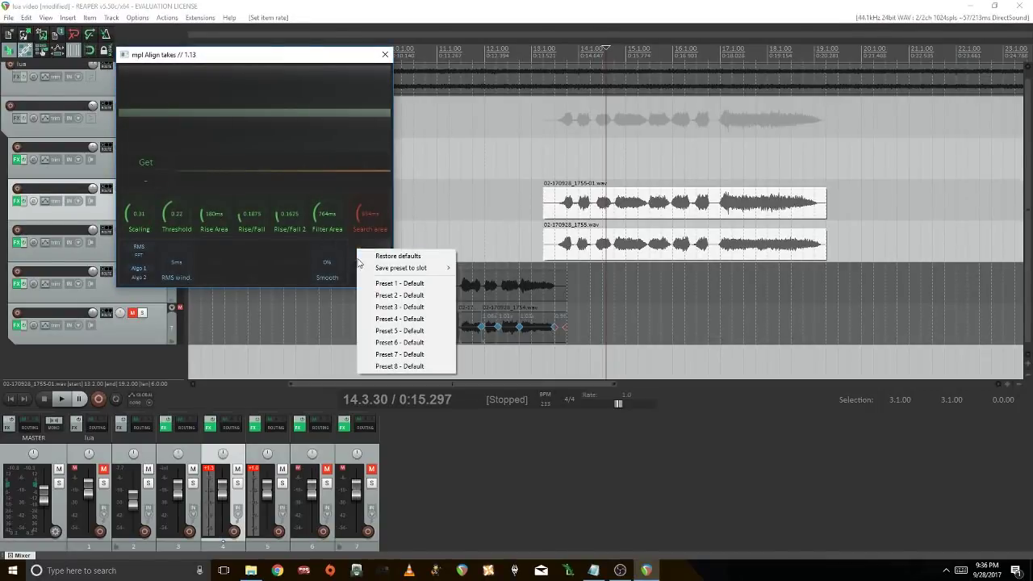
{"action": "left_click", "coordinate": [578, 210]}
{"action": "scroll", "coordinate": [578, 210], "scroll_direction": "up", "scroll_amount": 2}
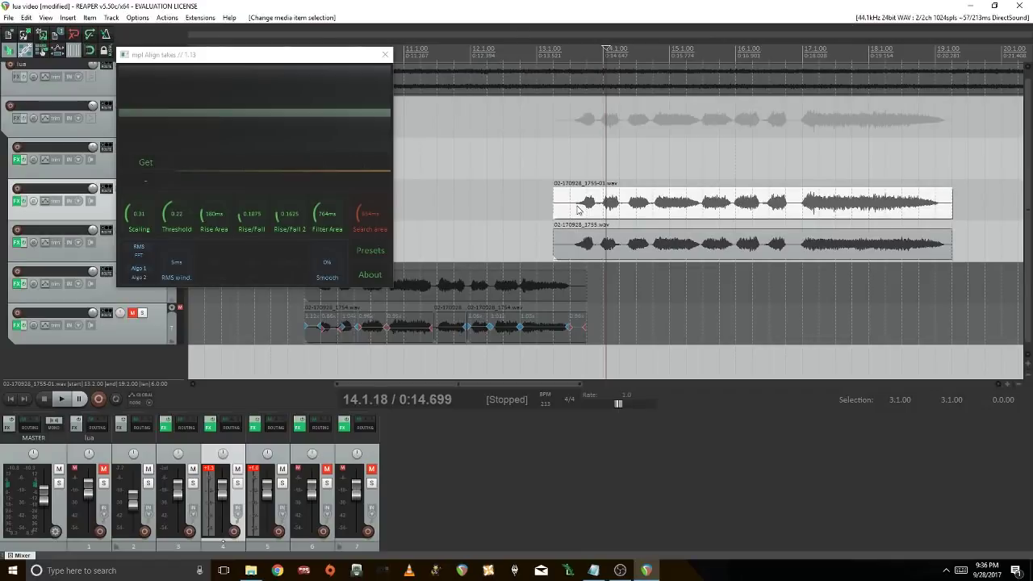
{"action": "left_click", "coordinate": [369, 255]}
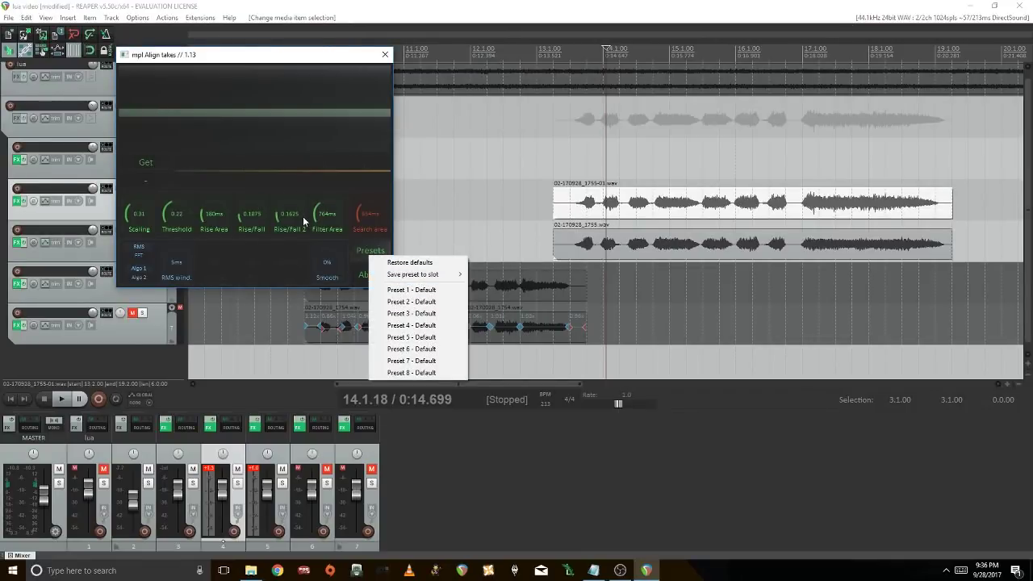
{"action": "mouse_move", "coordinate": [422, 276]}
Select the 02-170928_1755-01.wav item, close Align takes, and zoom out to show the 1753–1755 take pairs
{"action": "left_click", "coordinate": [570, 194]}
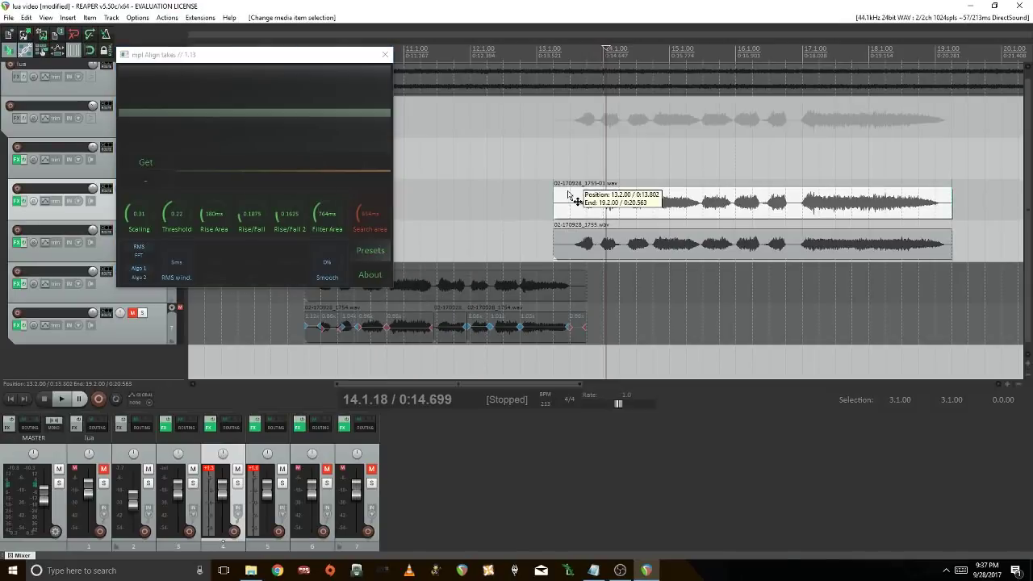
{"action": "left_click", "coordinate": [574, 217]}
{"action": "scroll", "coordinate": [573, 217], "scroll_direction": "up", "scroll_amount": 2}
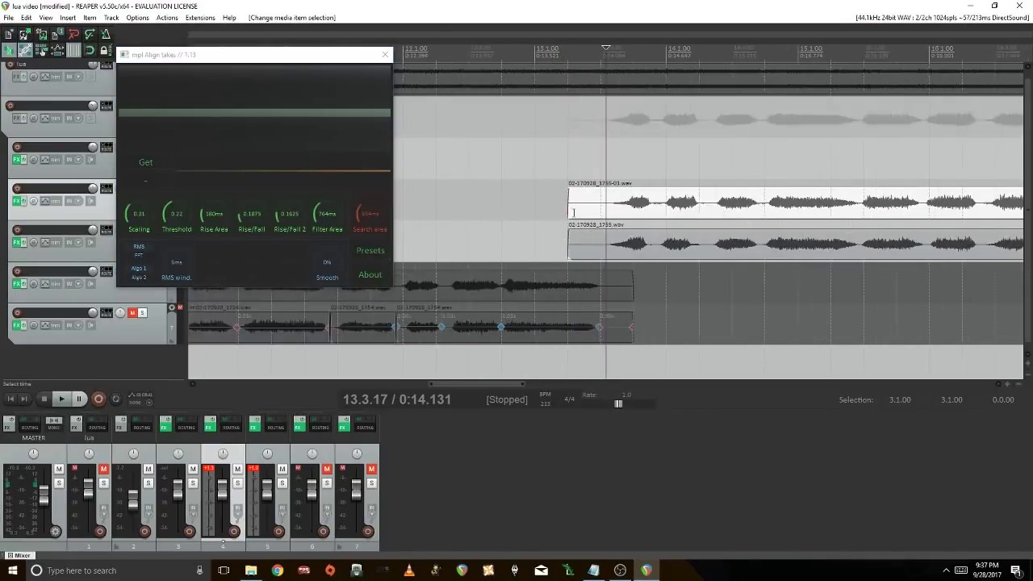
{"action": "scroll", "coordinate": [573, 216], "scroll_direction": "up", "scroll_amount": 2}
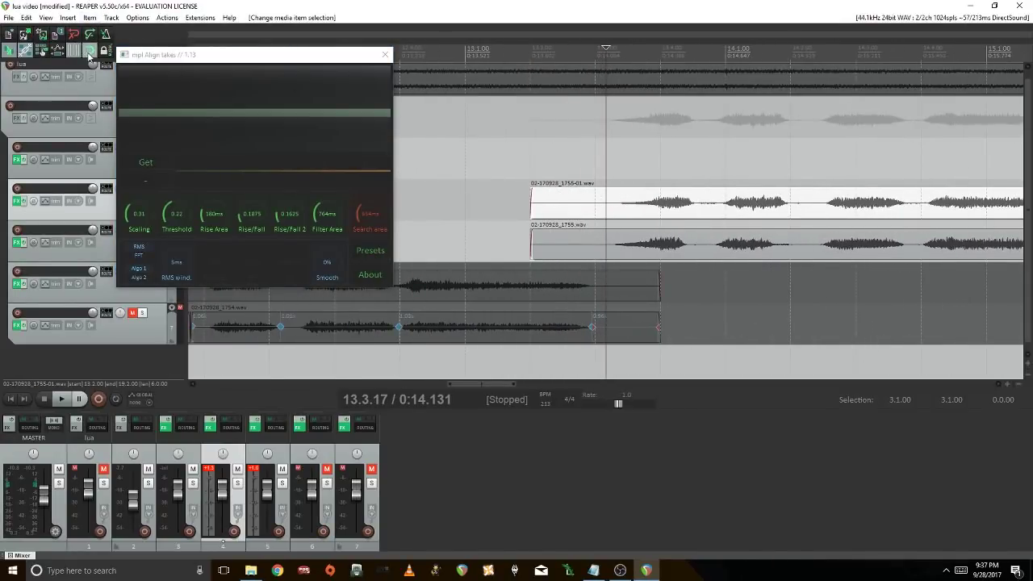
{"action": "left_click", "coordinate": [385, 54]}
{"action": "scroll", "coordinate": [491, 184], "scroll_direction": "down", "scroll_amount": 2}
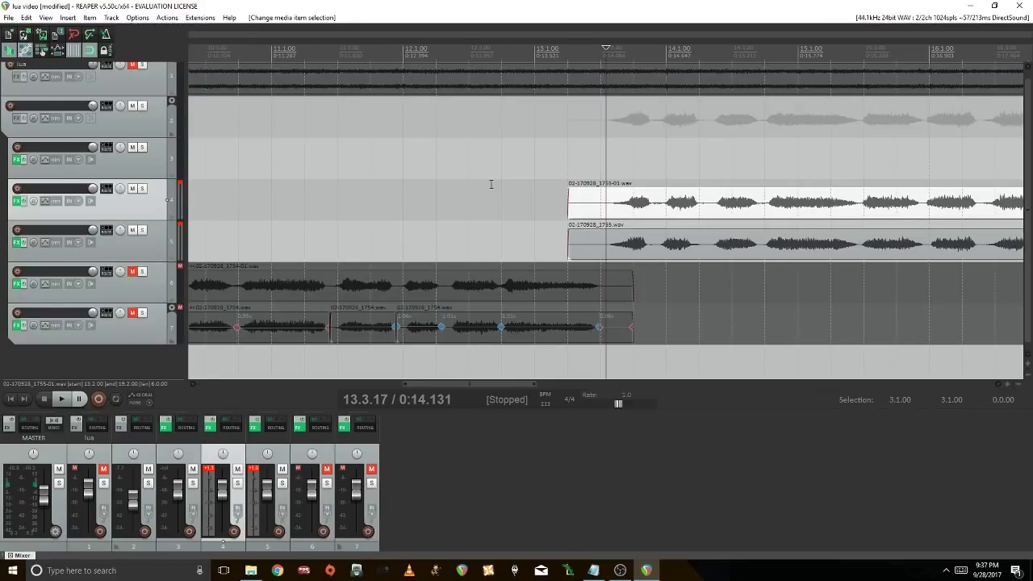
{"action": "scroll", "coordinate": [471, 219], "scroll_direction": "down", "scroll_amount": 1}
{"action": "scroll", "coordinate": [511, 308], "scroll_direction": "down", "scroll_amount": 1}
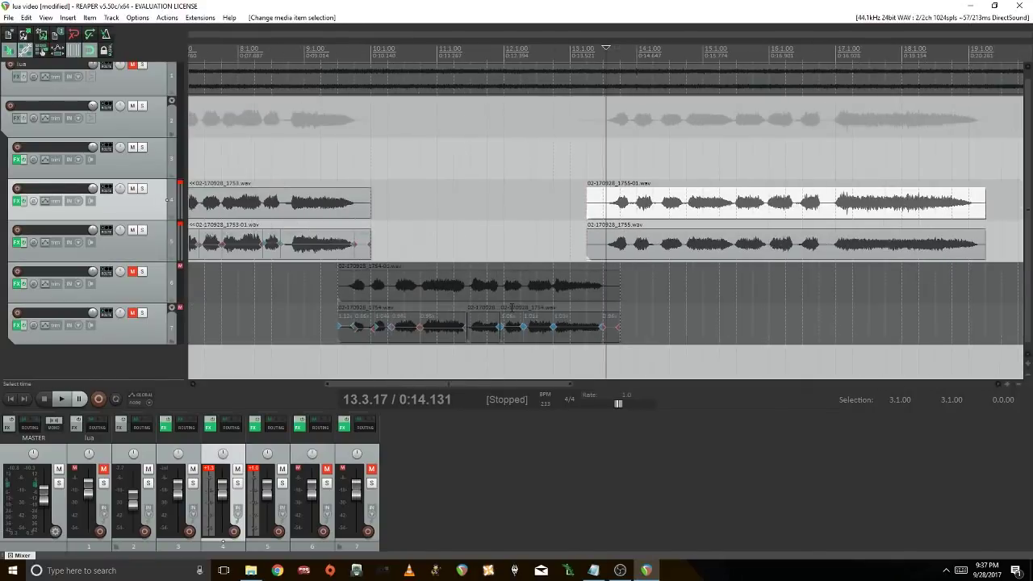
{"action": "scroll", "coordinate": [510, 300], "scroll_direction": "down", "scroll_amount": 2}
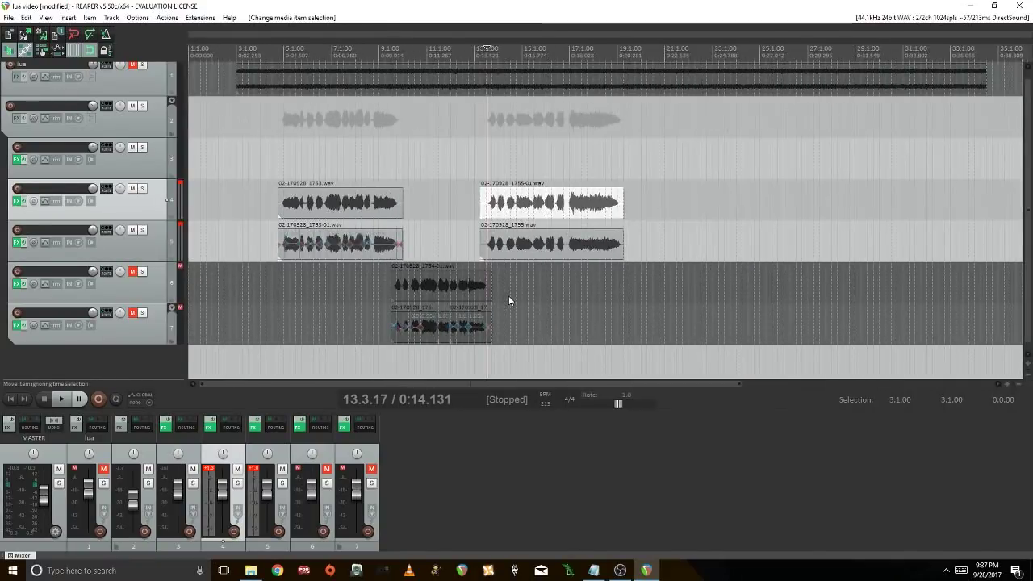
{"action": "scroll", "coordinate": [509, 296], "scroll_direction": "up", "scroll_amount": 1}
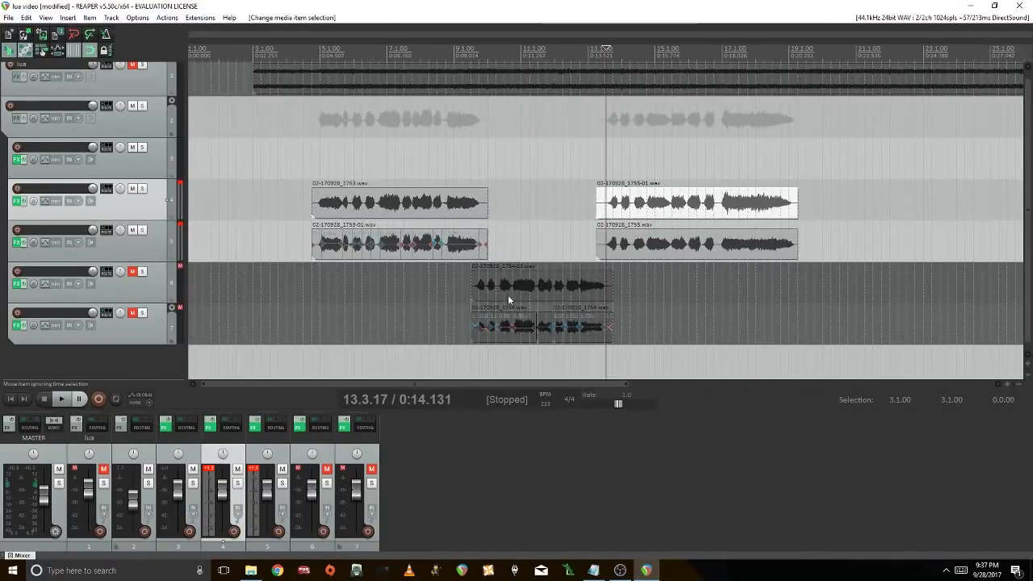